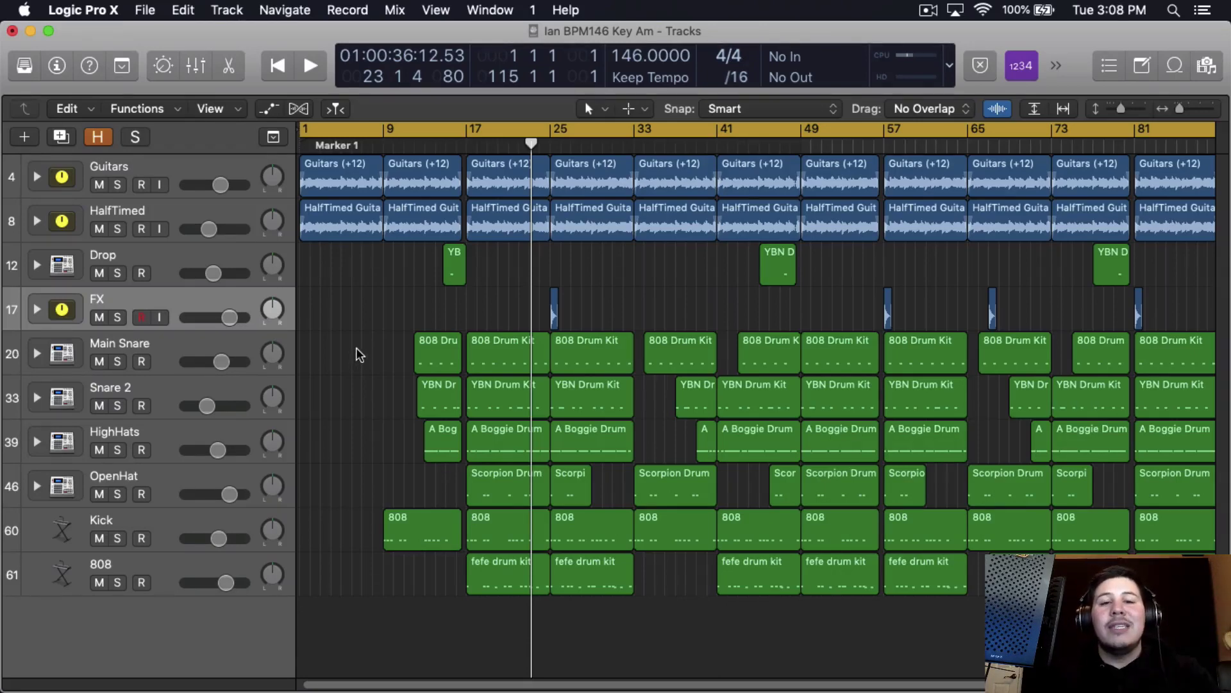
Play the arrangement from the beginning to hear the full beat, and stop playback
{"action": "key", "text": "Return"}
{"action": "key", "text": "space"}
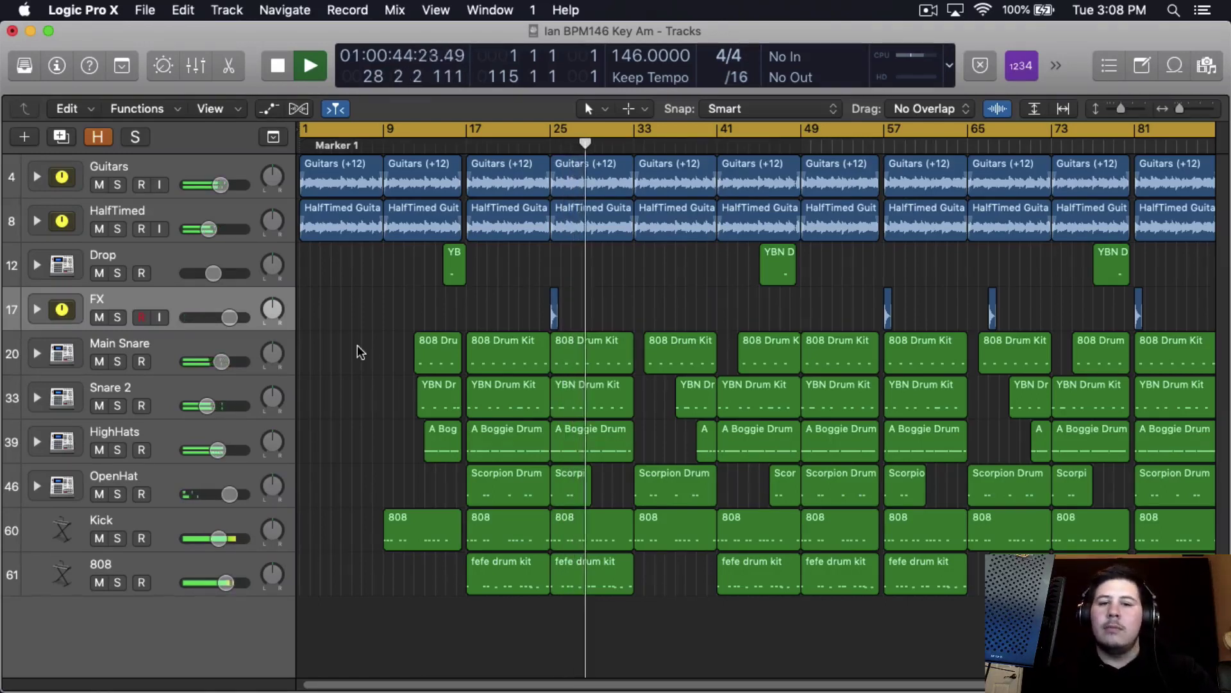
{"action": "key", "text": "space"}
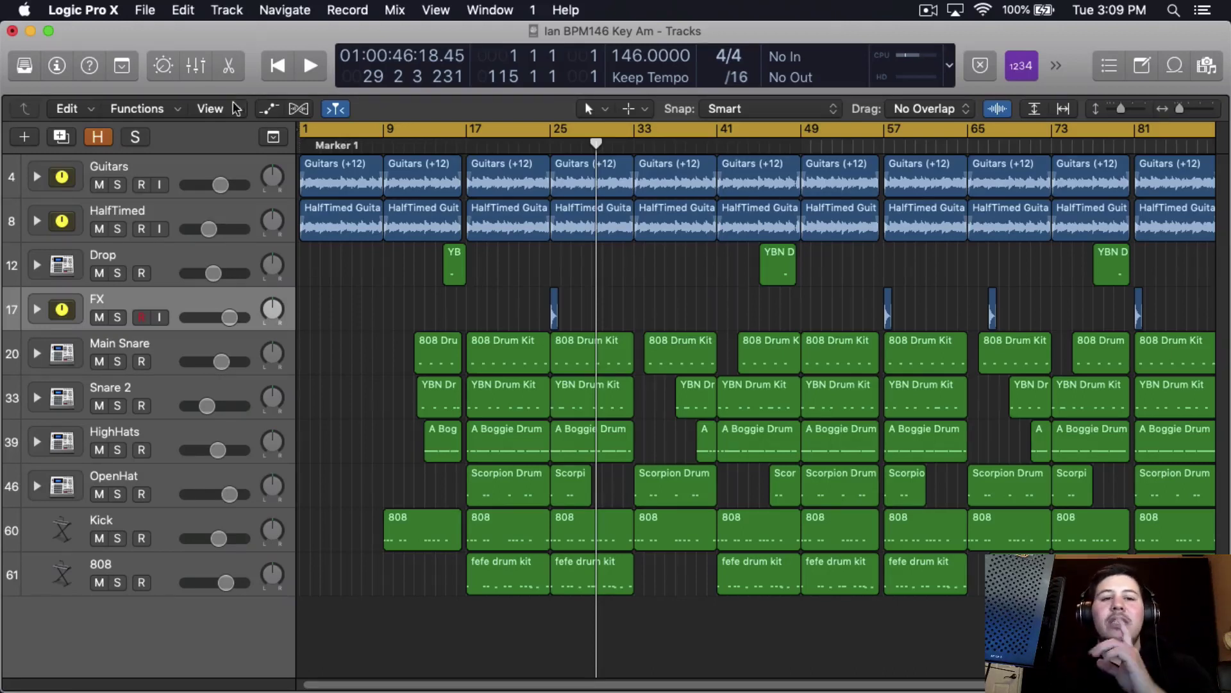
Select all the drum tracks from Drop down to Kick in the track list
{"action": "left_click", "coordinate": [159, 243]}
{"action": "key", "text": "shift+Down"}
{"action": "key", "text": "shift+Down"}
{"action": "key", "text": "shift+Down"}
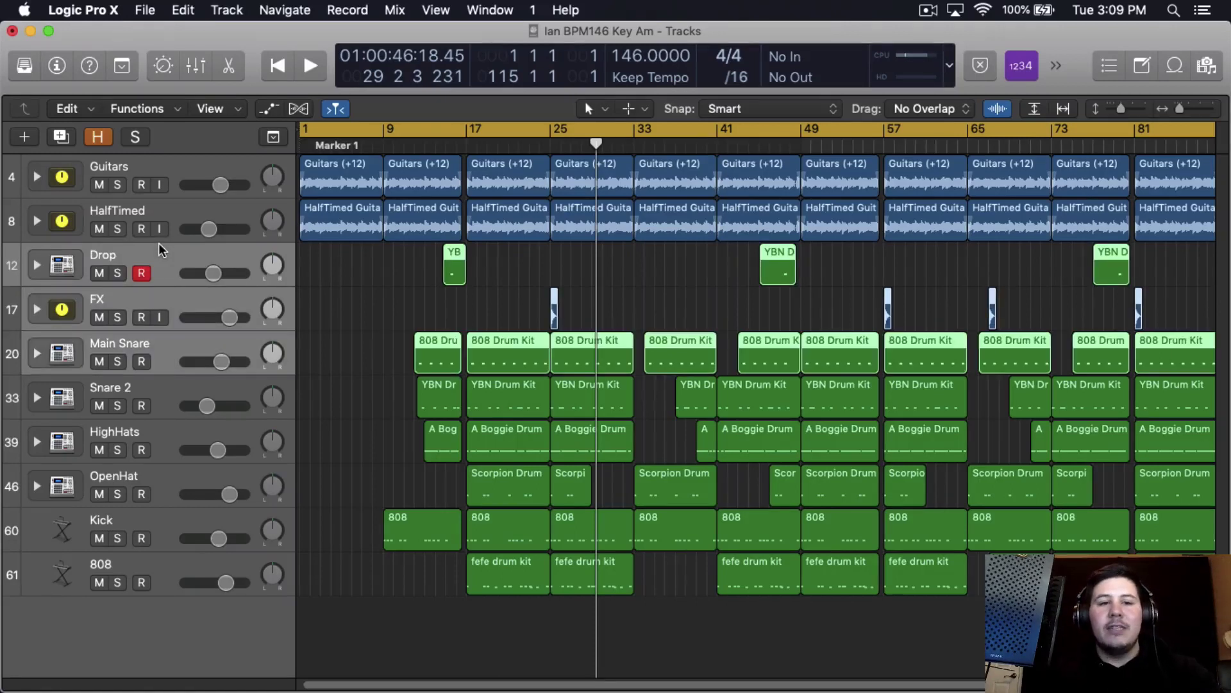
{"action": "key", "text": "shift+Down"}
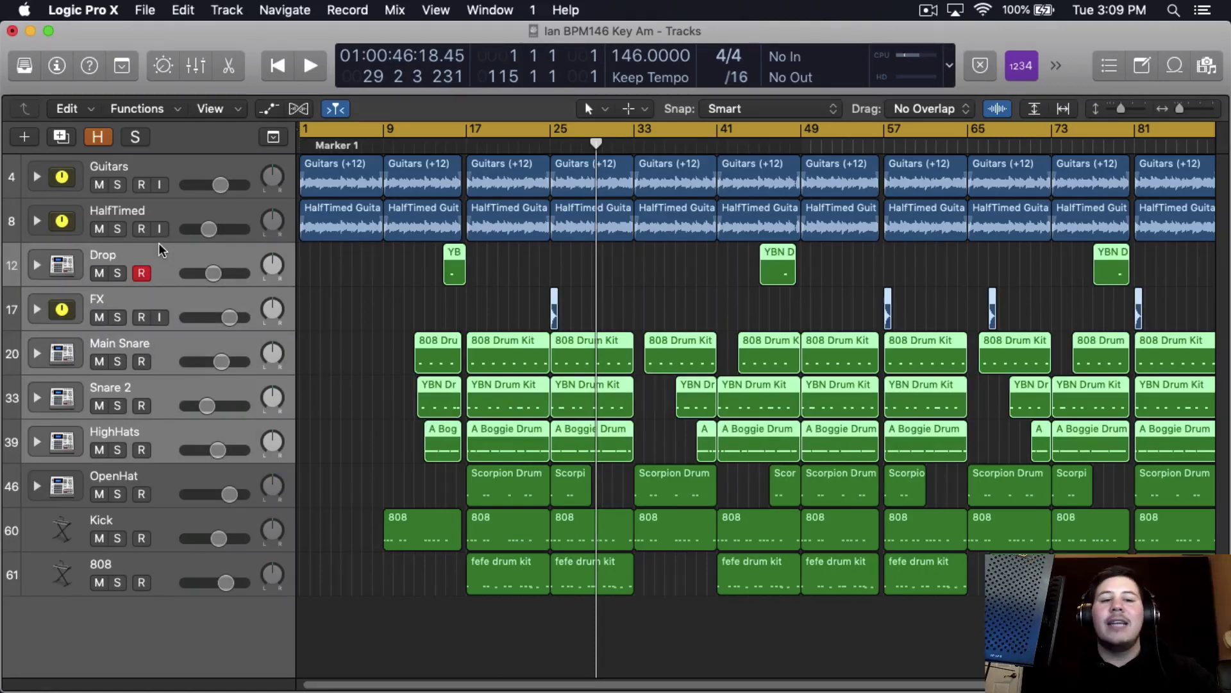
{"action": "key", "text": "shift+Down"}
{"action": "key", "text": "shift+Down"}
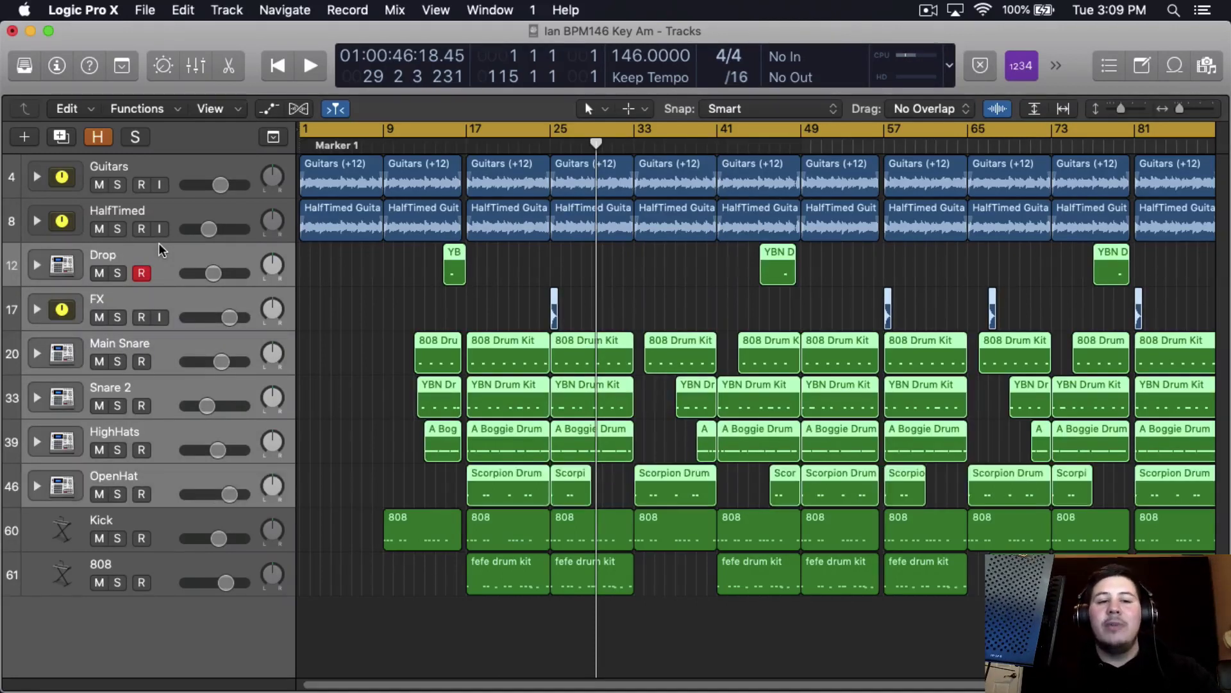
Show the enlarged mixer and route the selected drum channels' output to Bus 2 (Drums)
{"action": "key", "text": "e"}
{"action": "left_click", "coordinate": [199, 67]}
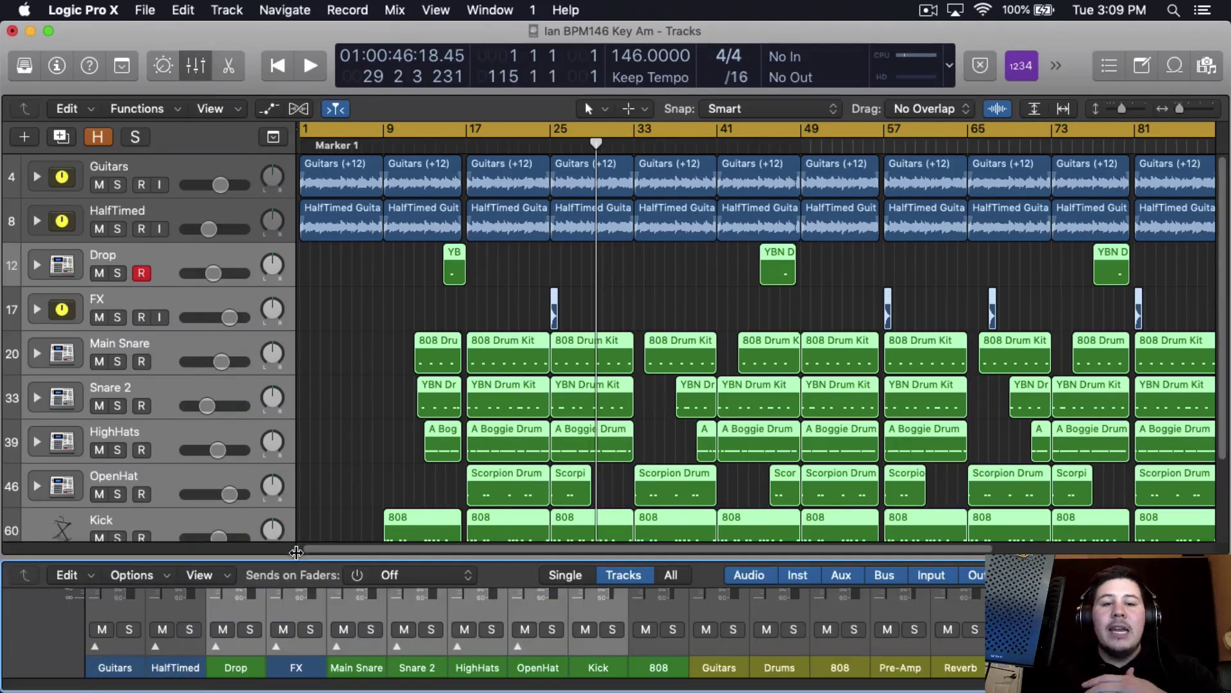
{"action": "left_click_drag", "start_coordinate": [296, 553], "coordinate": [296, 173]}
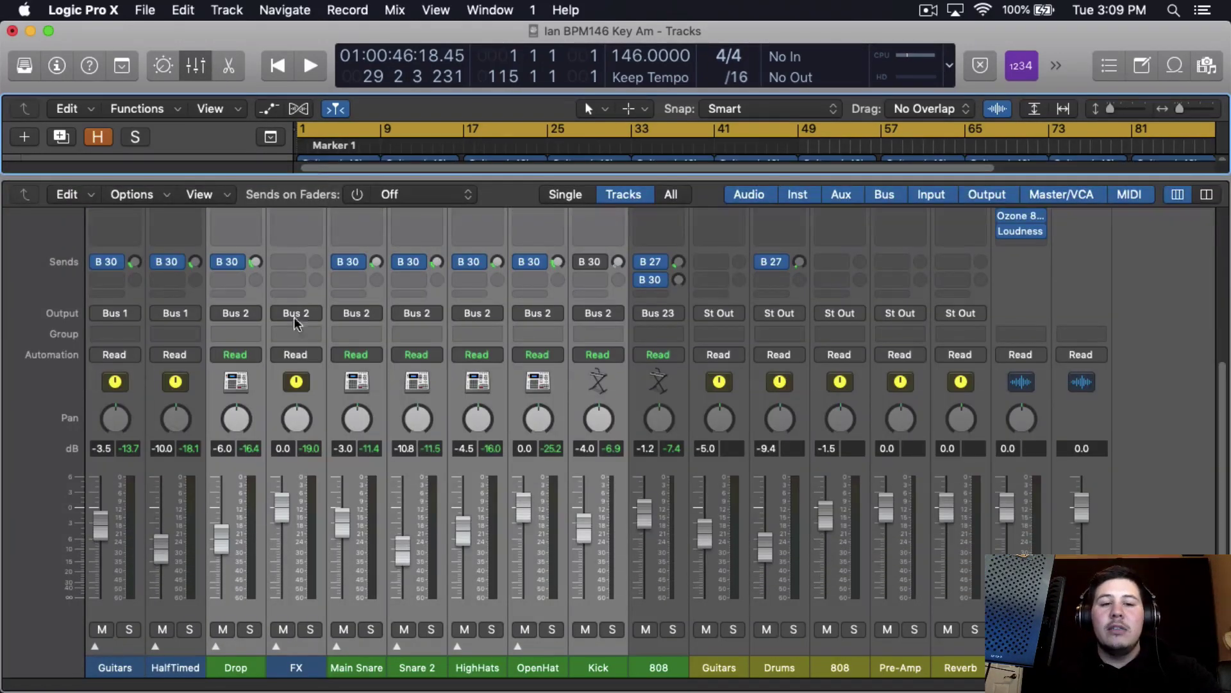
{"action": "left_click", "coordinate": [301, 317]}
{"action": "mouse_move", "coordinate": [321, 393]}
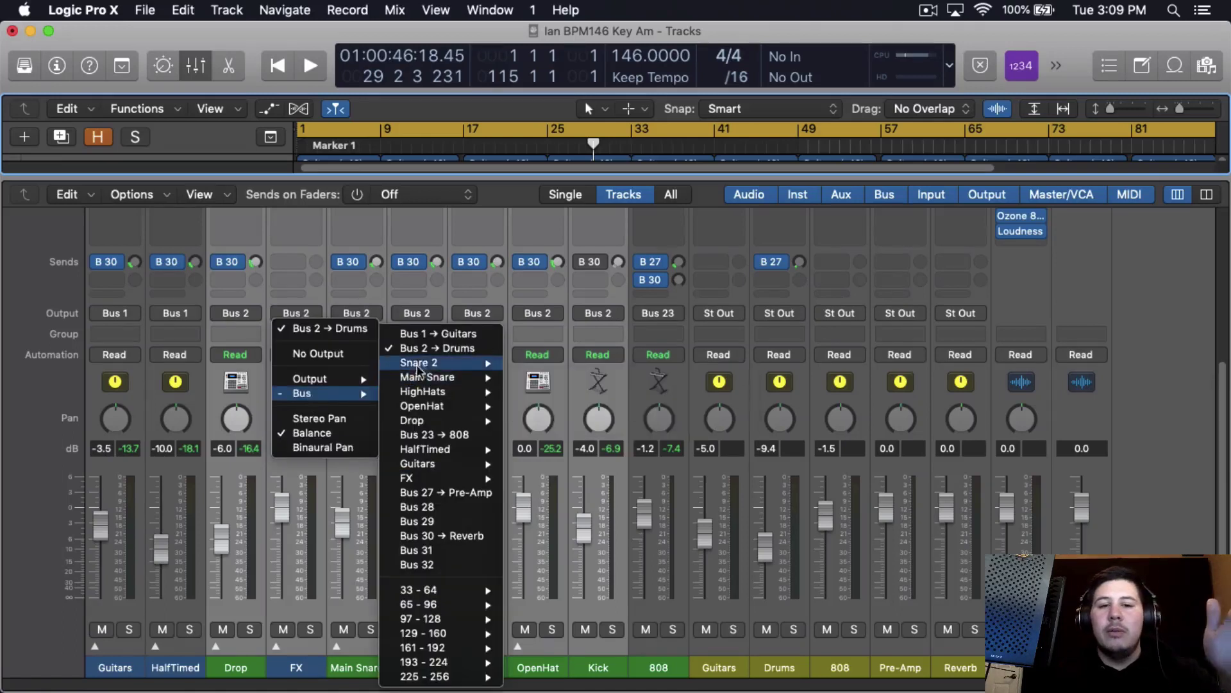
{"action": "left_click", "coordinate": [482, 347]}
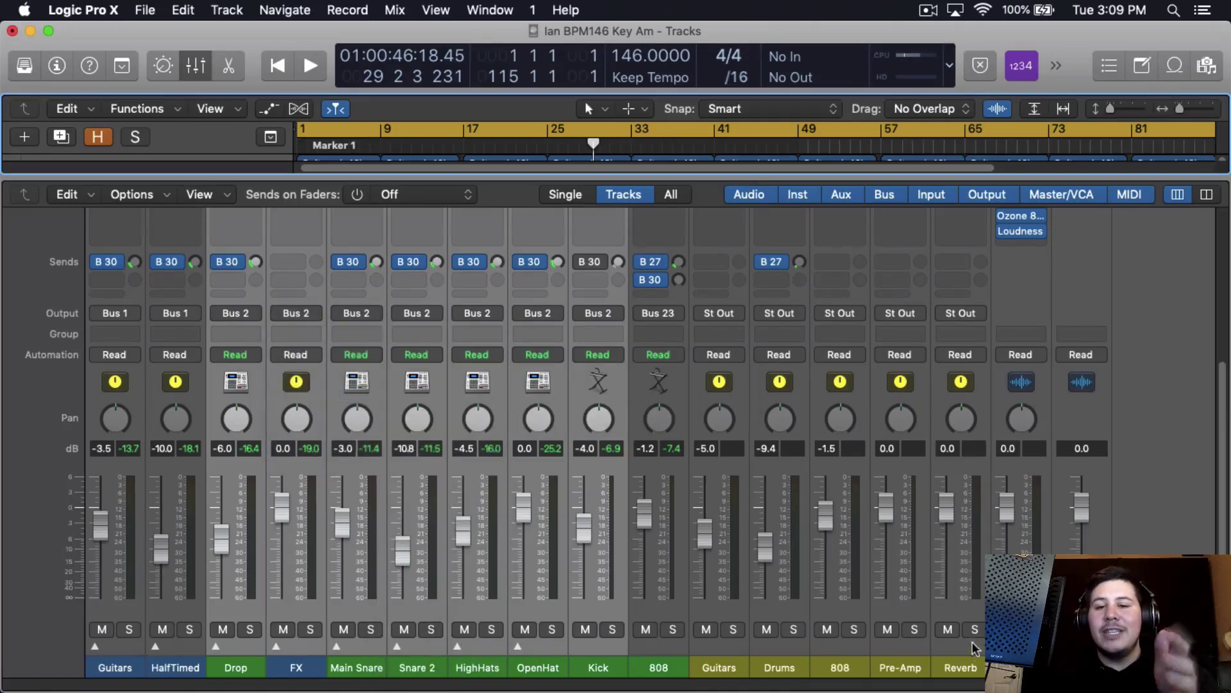
Solo the Drums bus, set the cycle range from bar 17 to 33 and play it to check the drum levels
{"action": "left_click", "coordinate": [794, 630]}
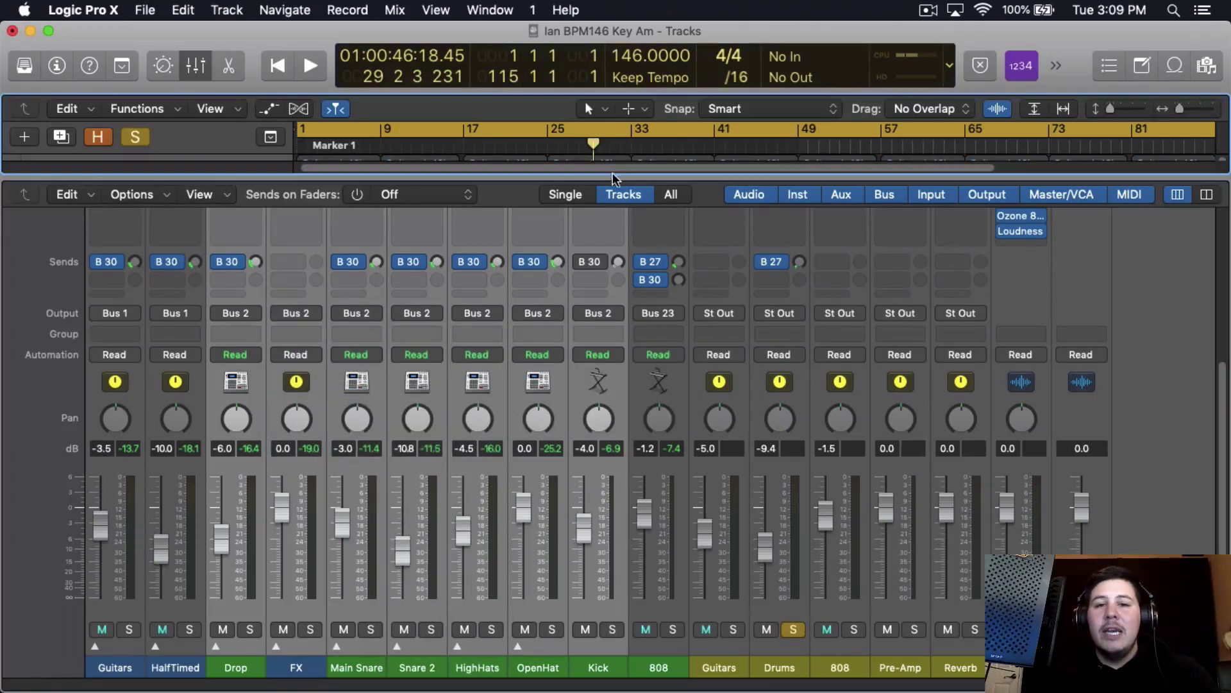
{"action": "left_click_drag", "start_coordinate": [614, 173], "coordinate": [614, 536]}
{"action": "left_click_drag", "start_coordinate": [470, 129], "coordinate": [632, 131]}
{"action": "key", "text": "space"}
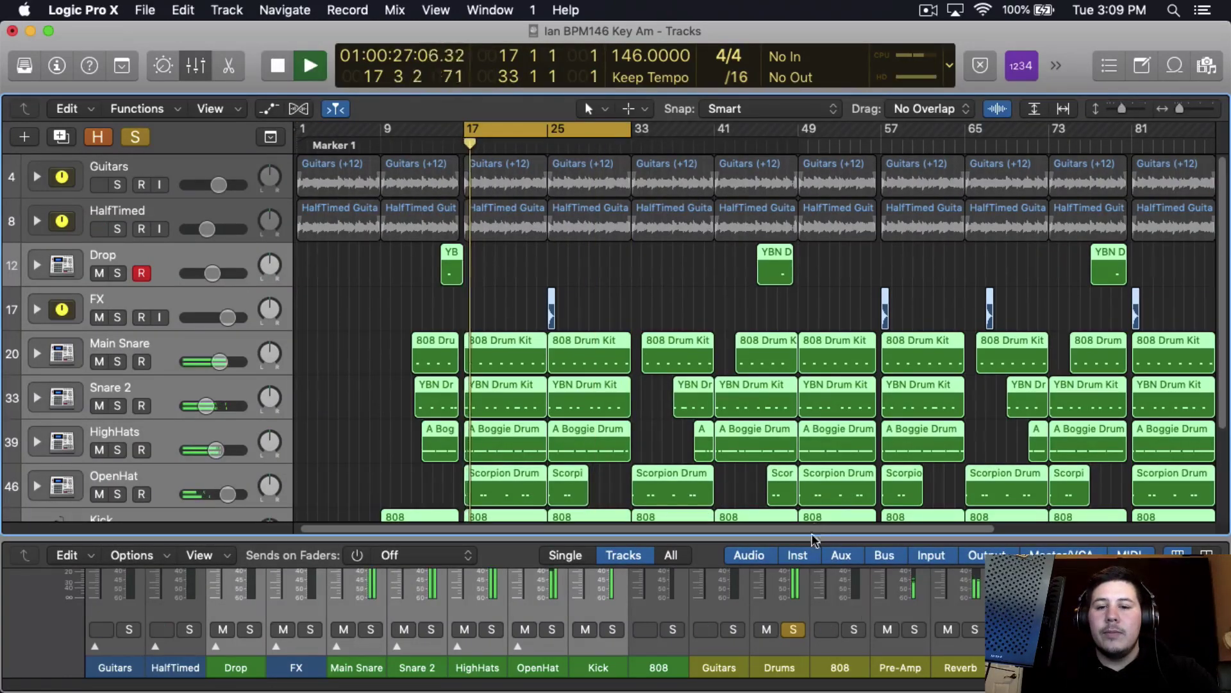
{"action": "left_click_drag", "start_coordinate": [789, 555], "coordinate": [789, 394]}
{"action": "key", "text": "space"}
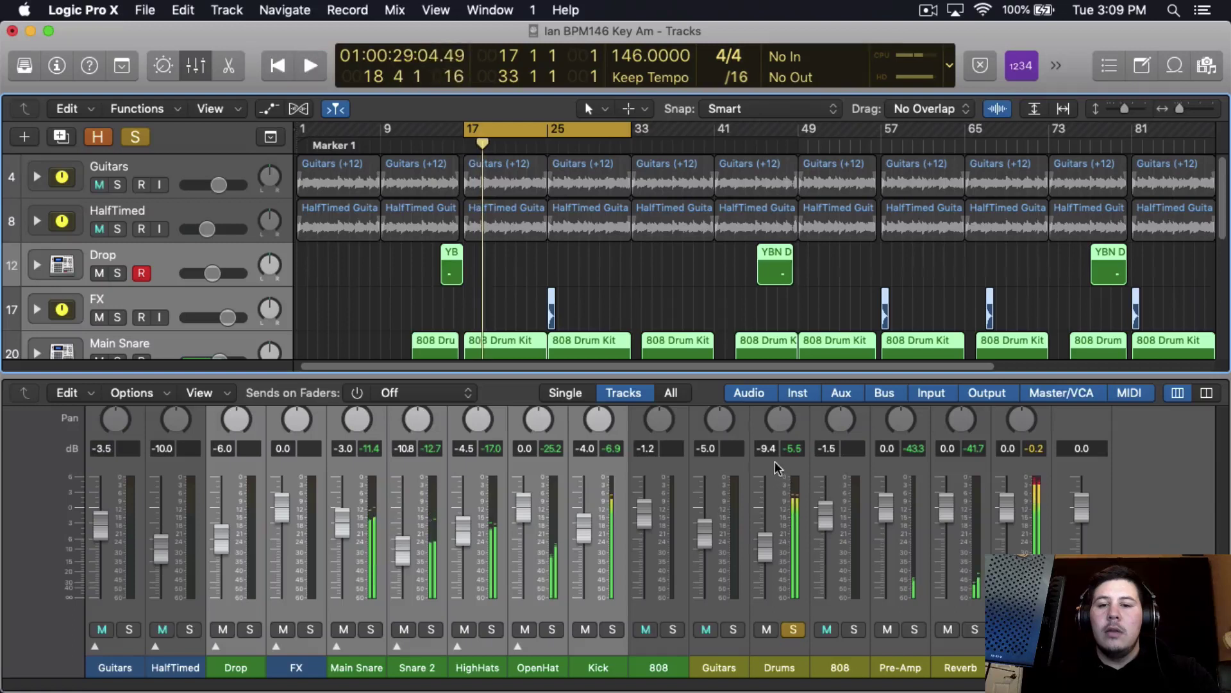
Raise the Drums bus level to -9.0 dB
{"action": "left_click", "coordinate": [766, 507]}
{"action": "key", "text": "Return"}
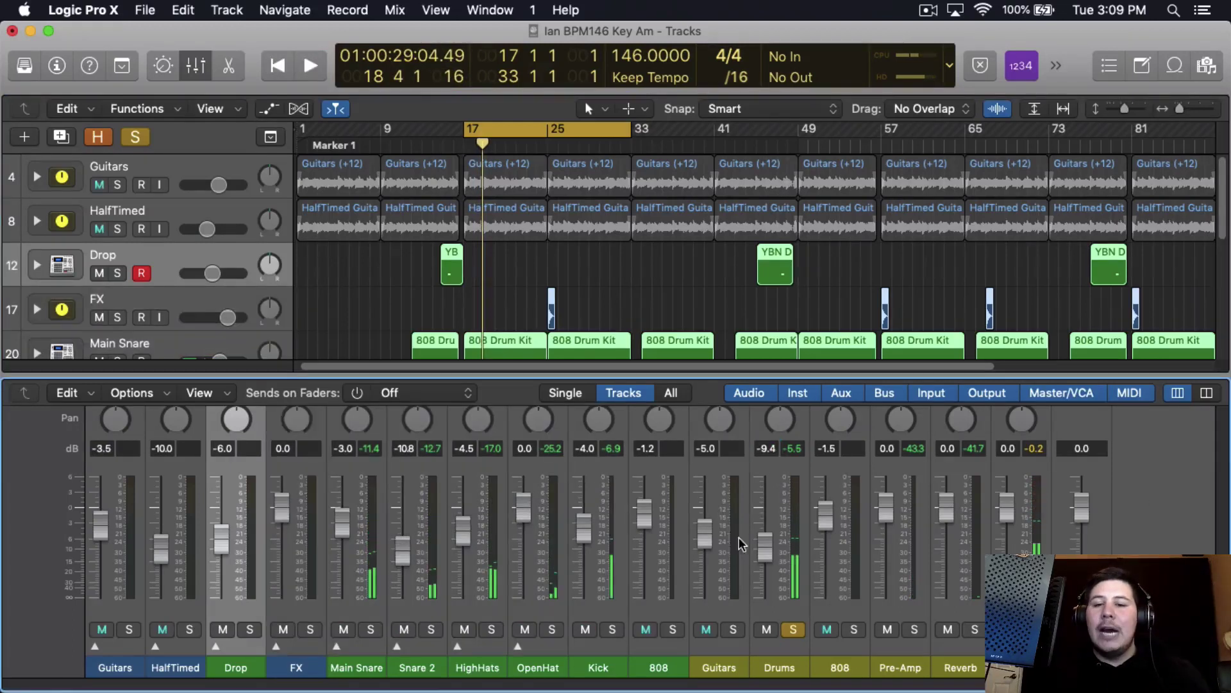
{"action": "left_click_drag", "start_coordinate": [763, 547], "coordinate": [763, 542]}
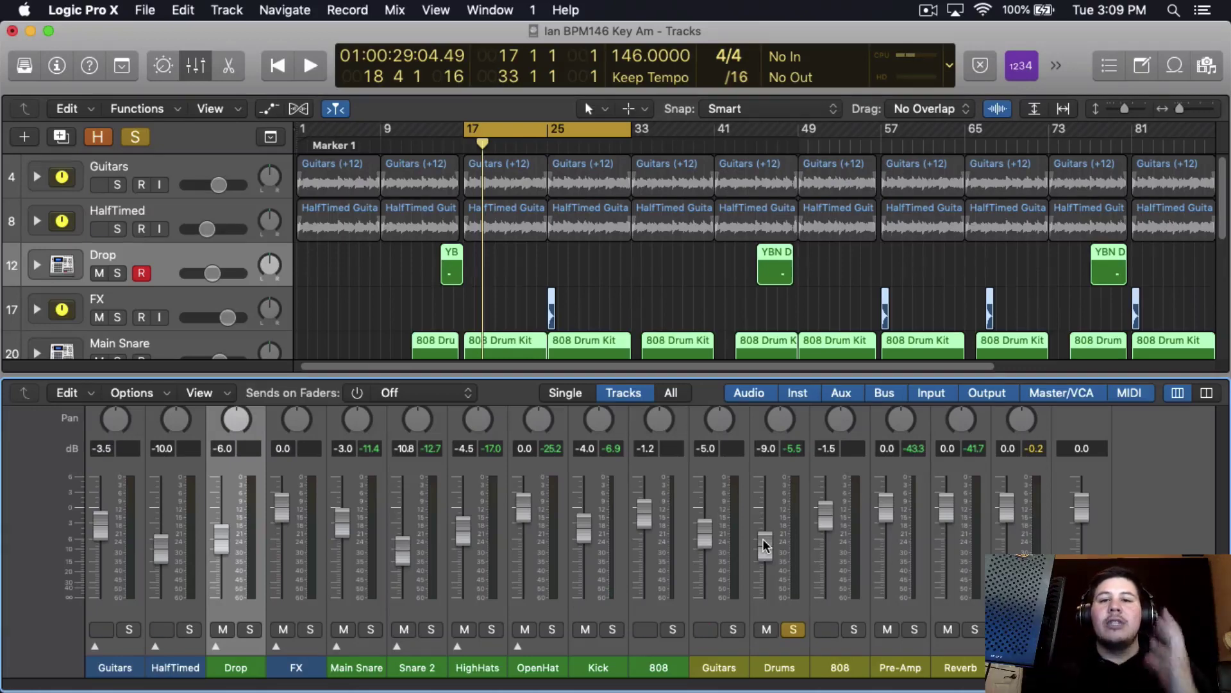
{"action": "left_click", "coordinate": [935, 12]}
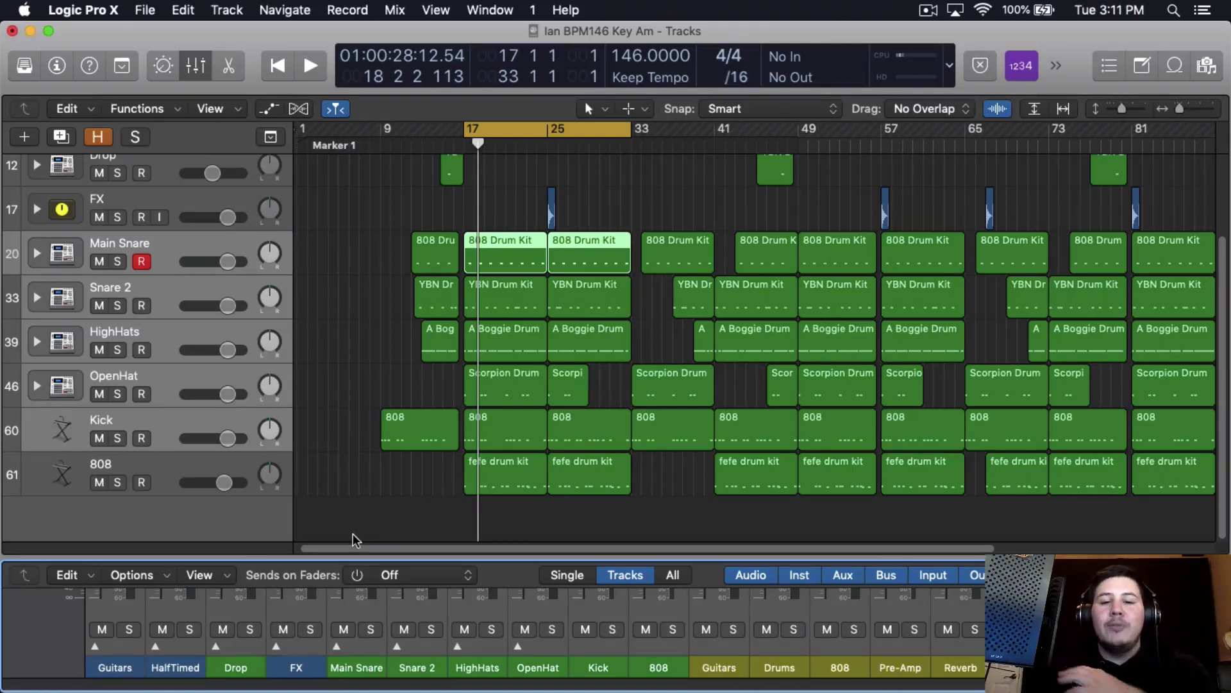
Select the Kick track and mute every track from HalfTimed through OpenHat
{"action": "left_click", "coordinate": [110, 414]}
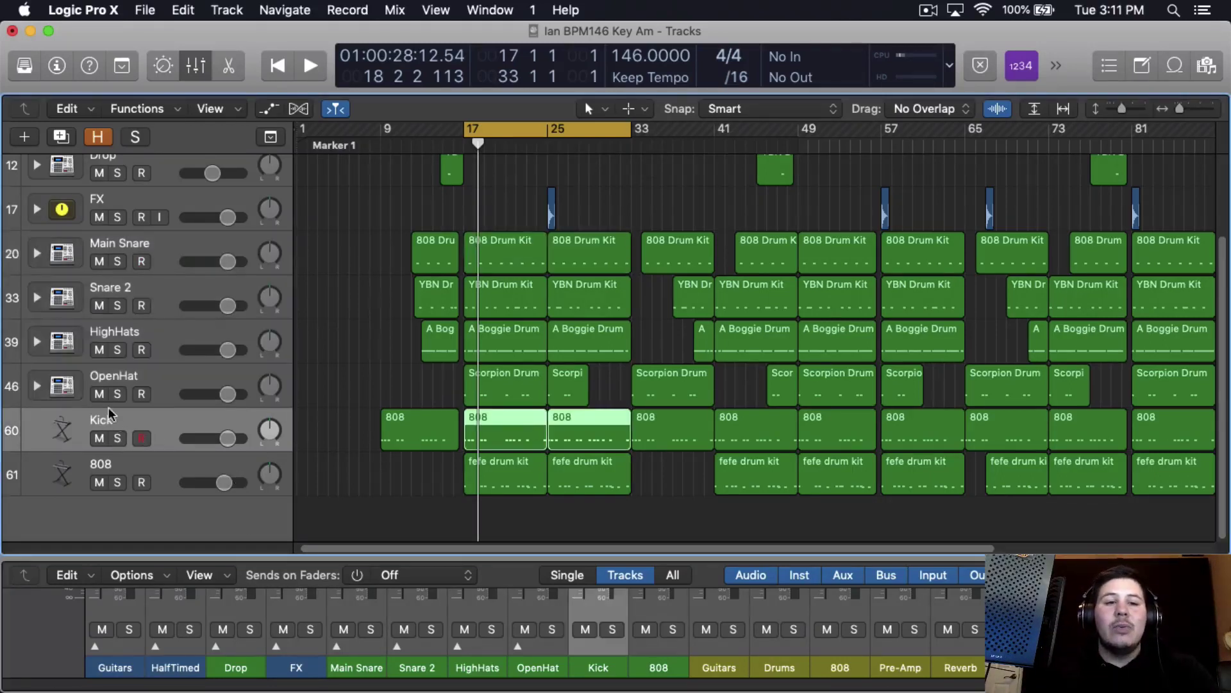
{"action": "left_click_drag", "start_coordinate": [95, 392], "coordinate": [101, 263]}
{"action": "scroll", "coordinate": [375, 321], "scroll_direction": "down", "scroll_amount": 3}
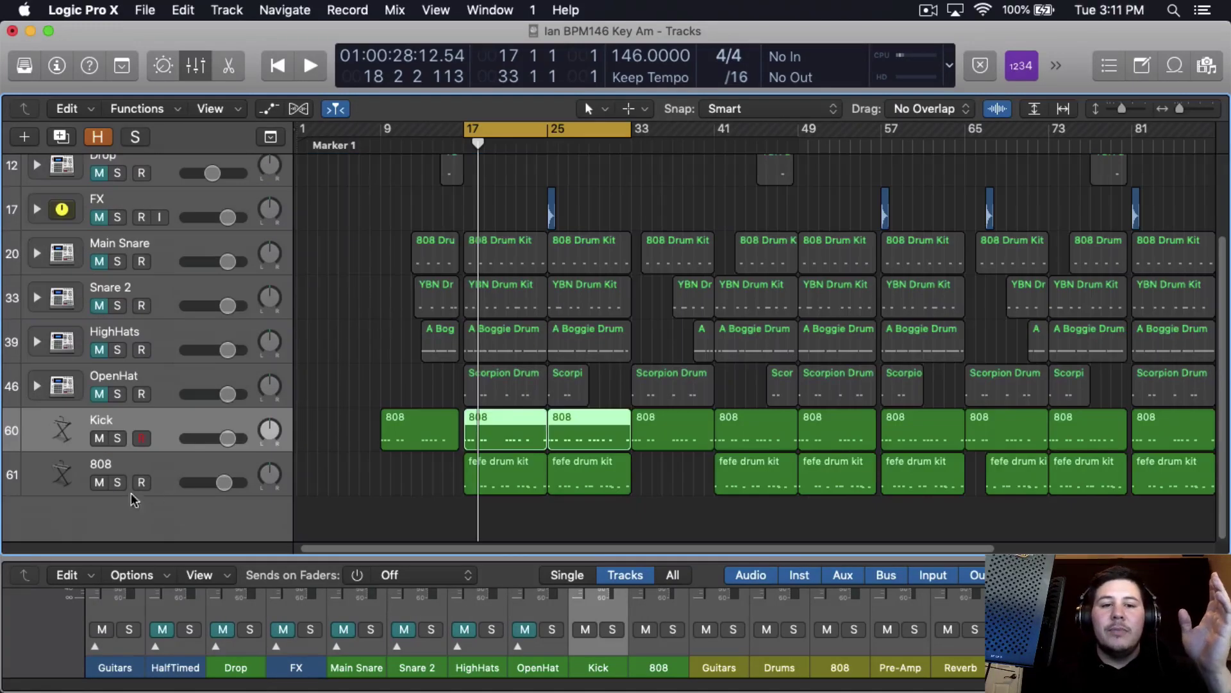
{"action": "scroll", "coordinate": [172, 450], "scroll_direction": "up", "scroll_amount": 3}
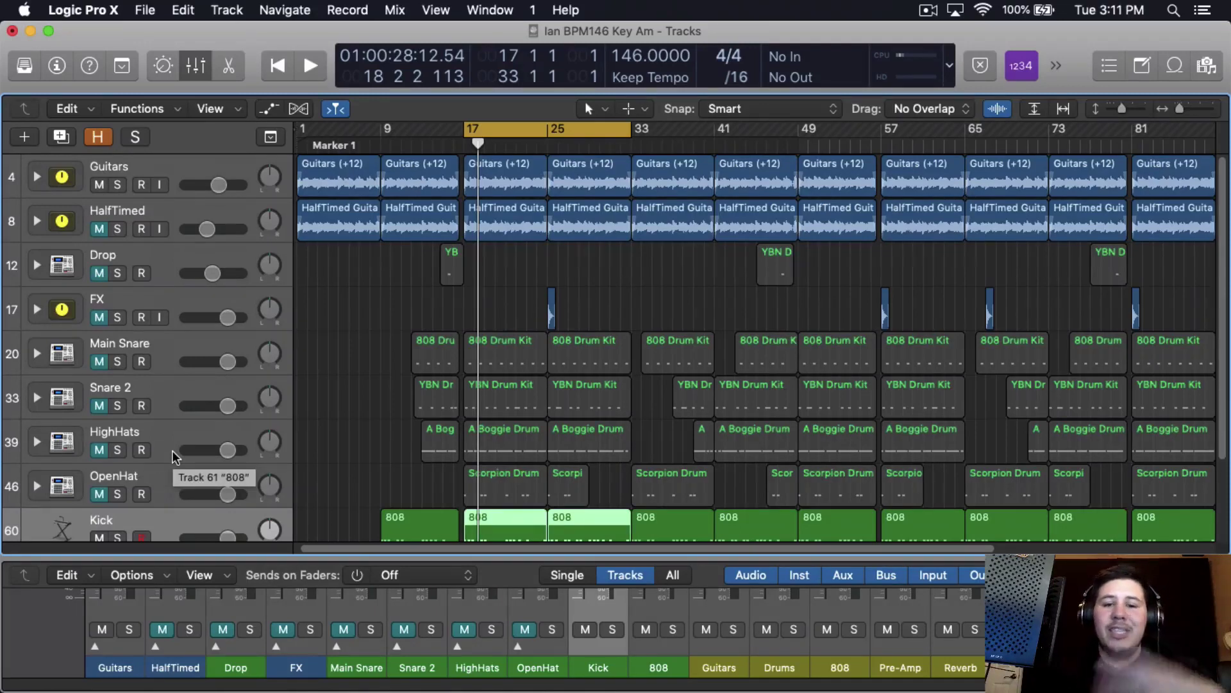
Mute the 808 track and set the Kick level to -1.5 dB while the loop plays
{"action": "key", "text": "space"}
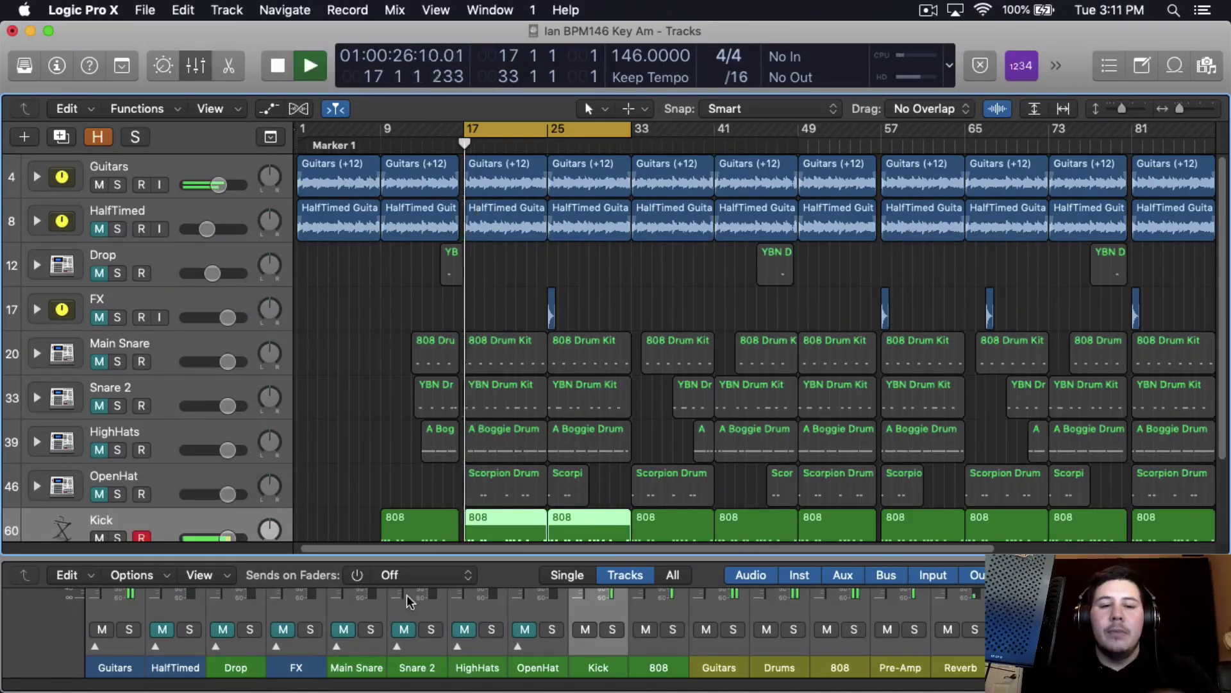
{"action": "key", "text": "x"}
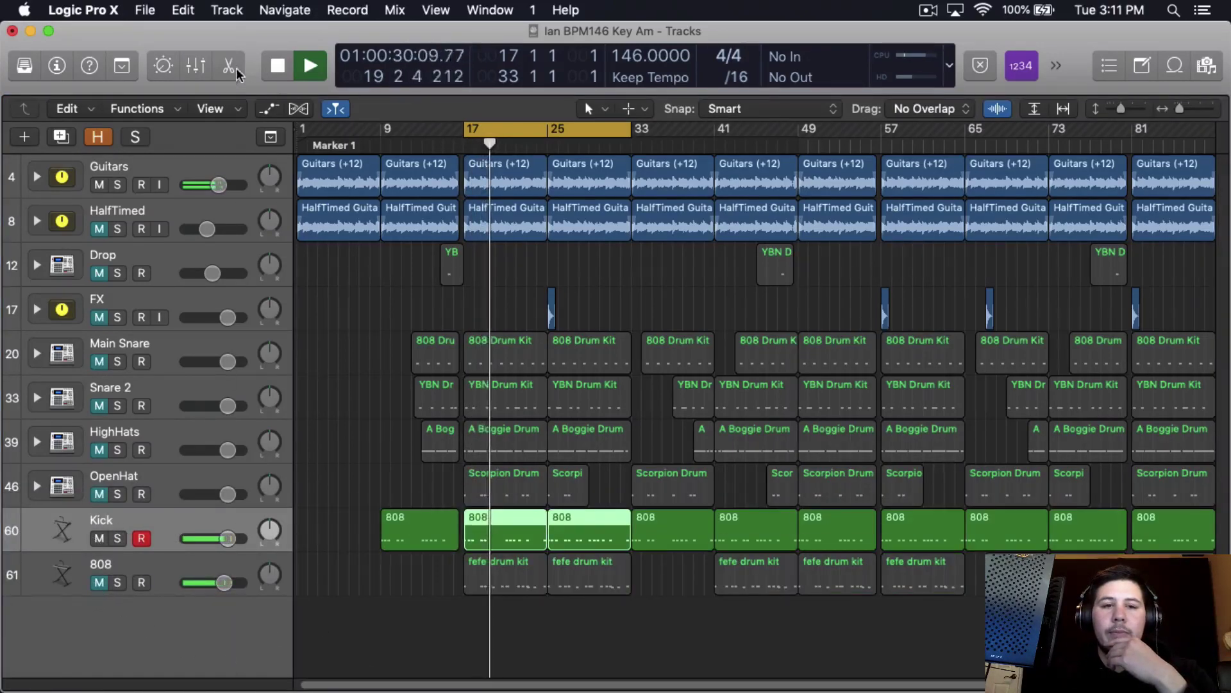
{"action": "key", "text": "x"}
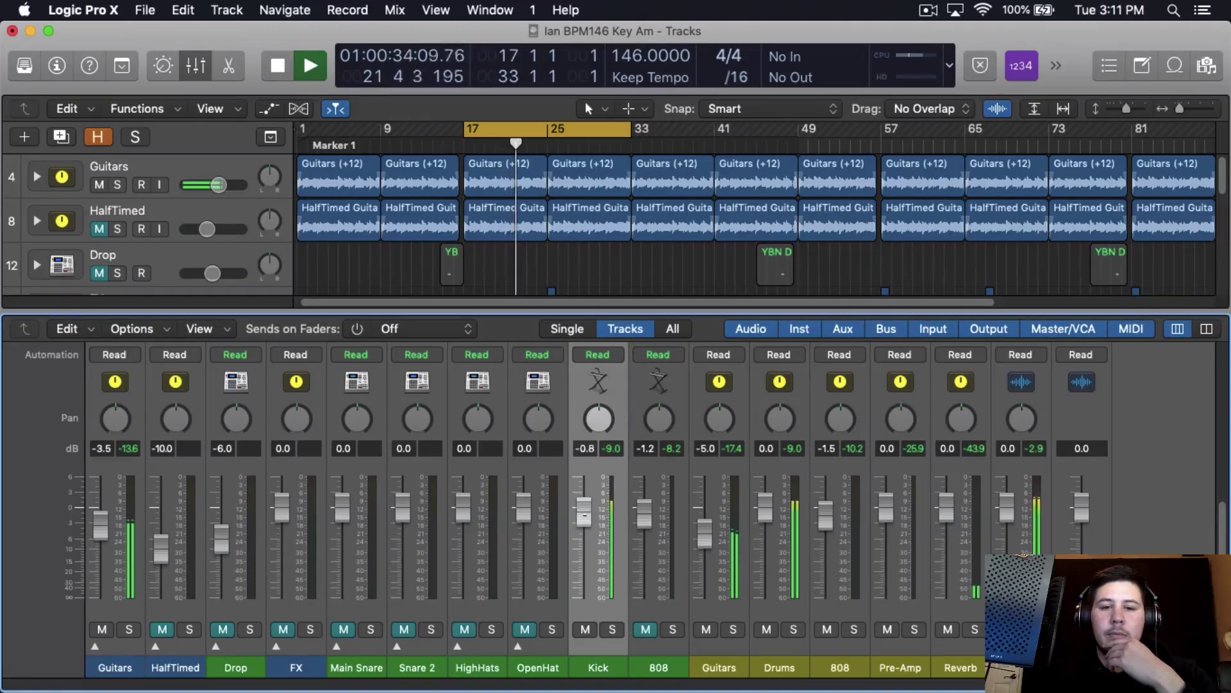
{"action": "left_click_drag", "start_coordinate": [584, 524], "coordinate": [583, 526]}
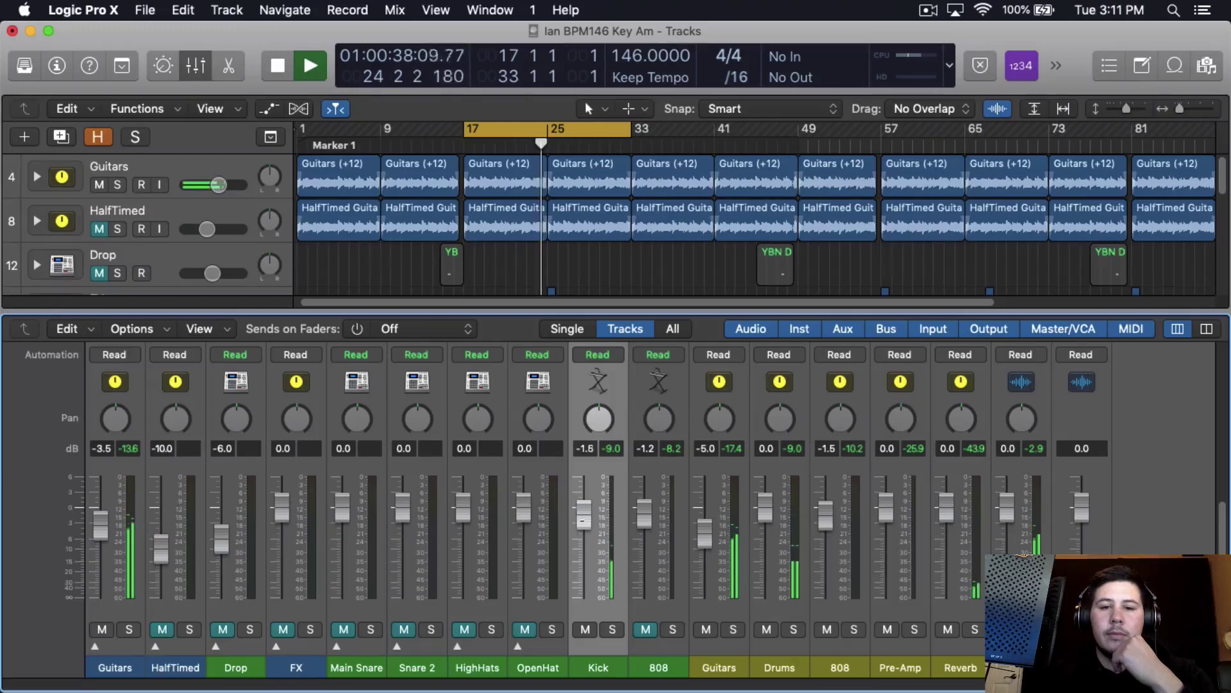
{"action": "left_click_drag", "start_coordinate": [583, 521], "coordinate": [583, 518]}
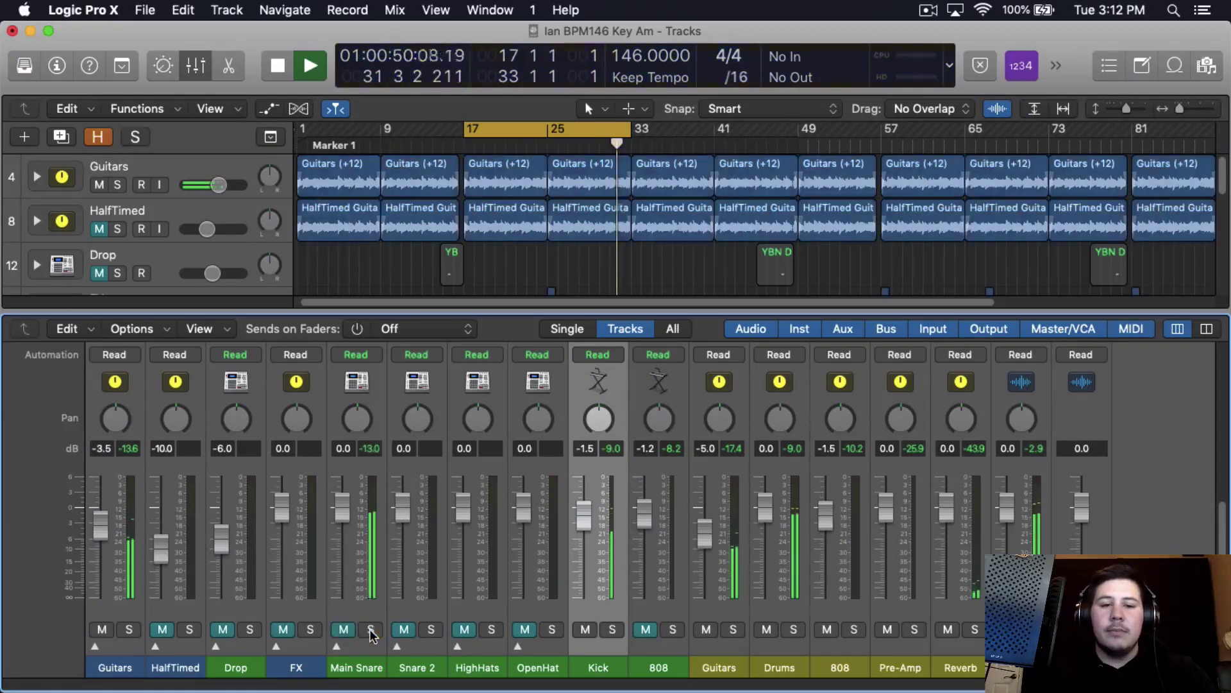
Unmute Main Snare and Snare 2, setting their levels to 1.0 dB and -5.5 dB during playback
{"action": "left_click", "coordinate": [343, 630]}
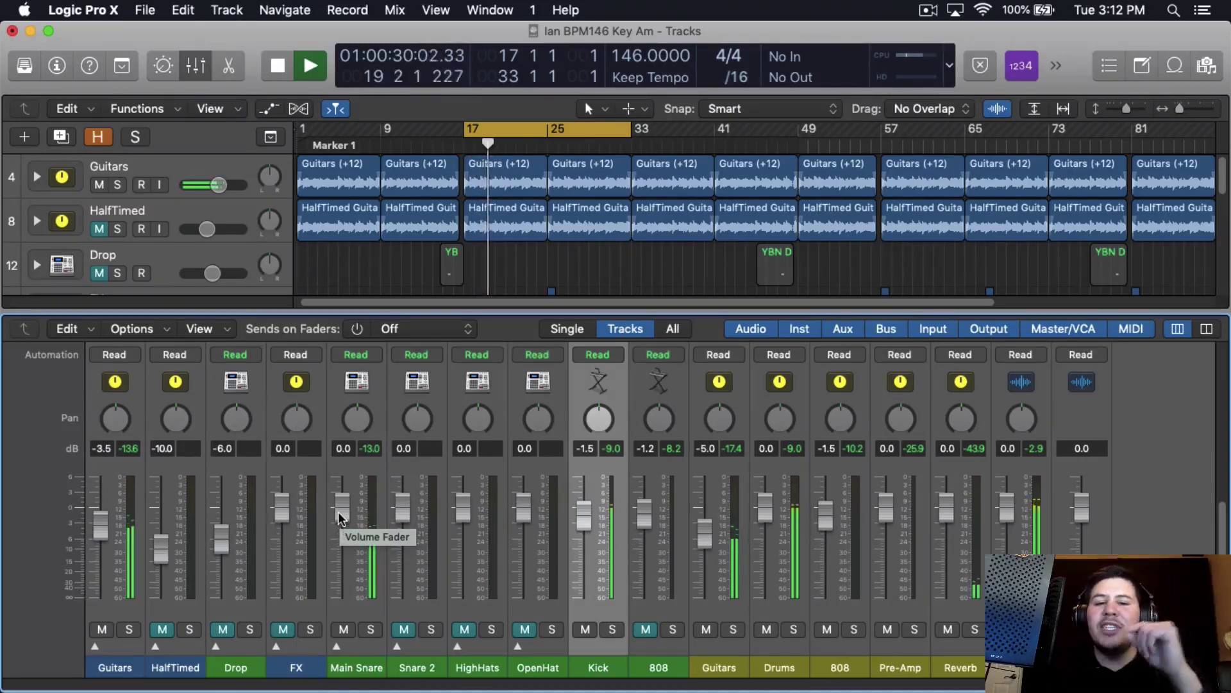
{"action": "left_click_drag", "start_coordinate": [340, 517], "coordinate": [340, 507]}
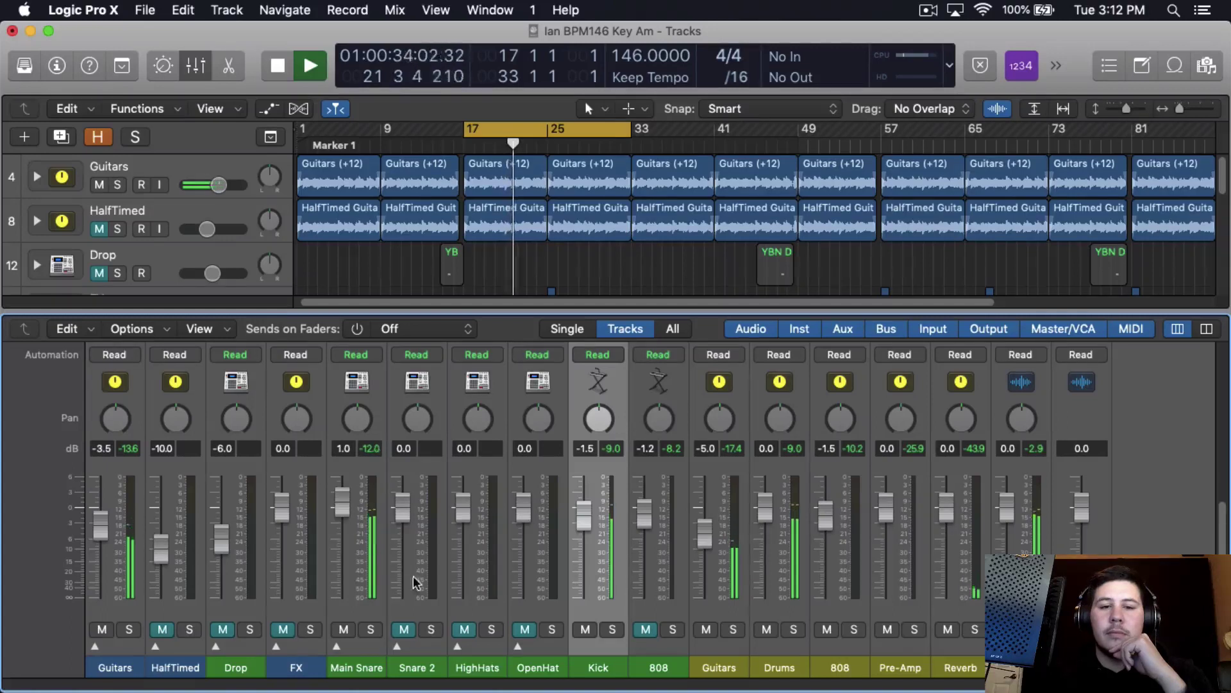
{"action": "left_click", "coordinate": [405, 629]}
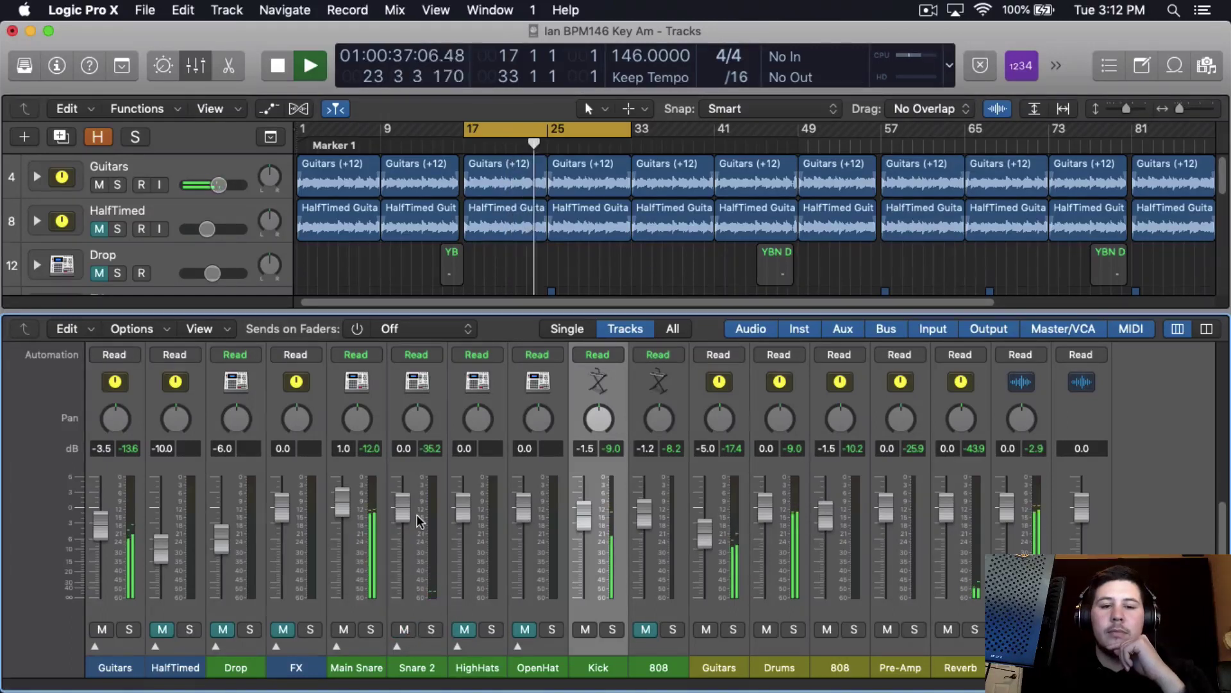
{"action": "left_click_drag", "start_coordinate": [404, 510], "coordinate": [404, 538]}
{"action": "key", "text": "space"}
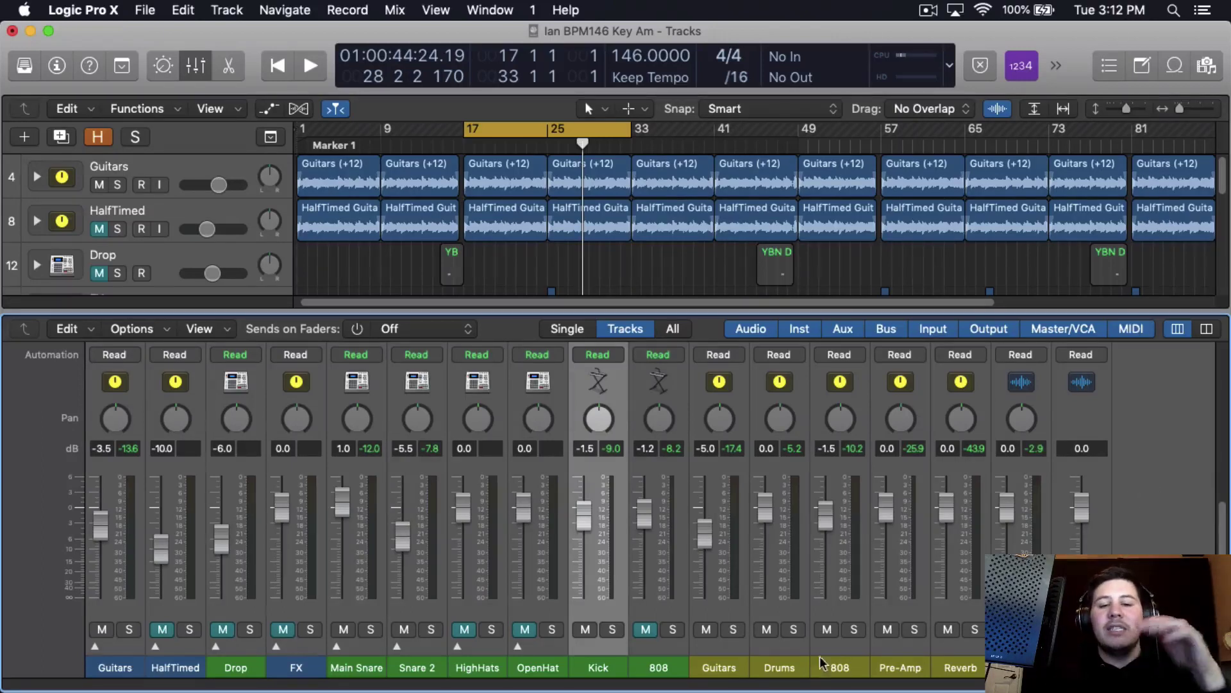
Solo Main Snare and Snare 2 and play the loop to hear how the two snares blend
{"action": "left_click", "coordinate": [372, 630]}
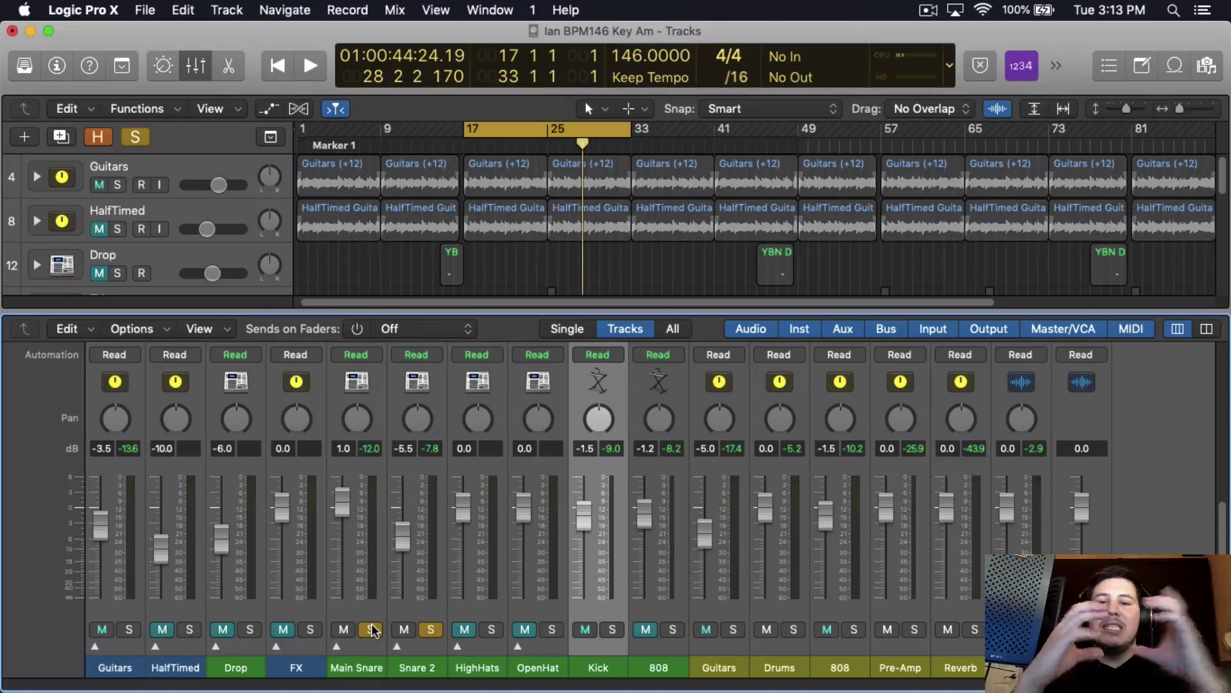
{"action": "key", "text": "space"}
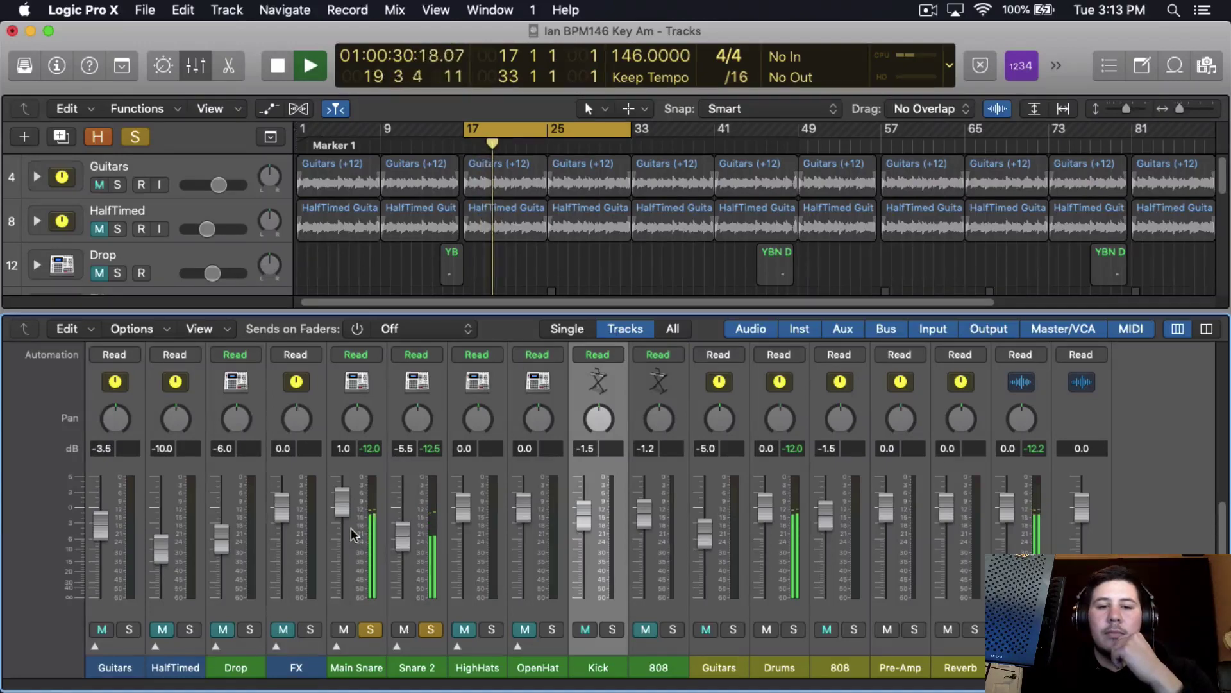
{"action": "key", "text": "space"}
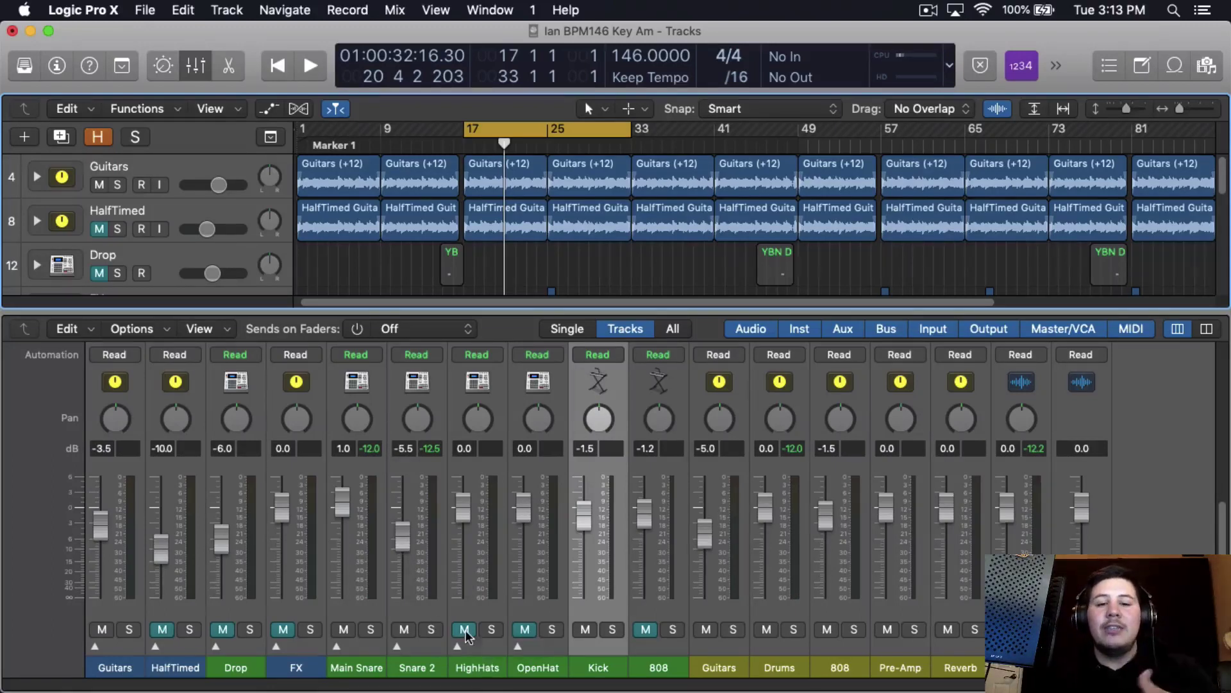
Unmute HighHats and OpenHat, and set their levels to -3.0 dB and -4.0 dB during playback
{"action": "left_click", "coordinate": [525, 630]}
{"action": "key", "text": "space"}
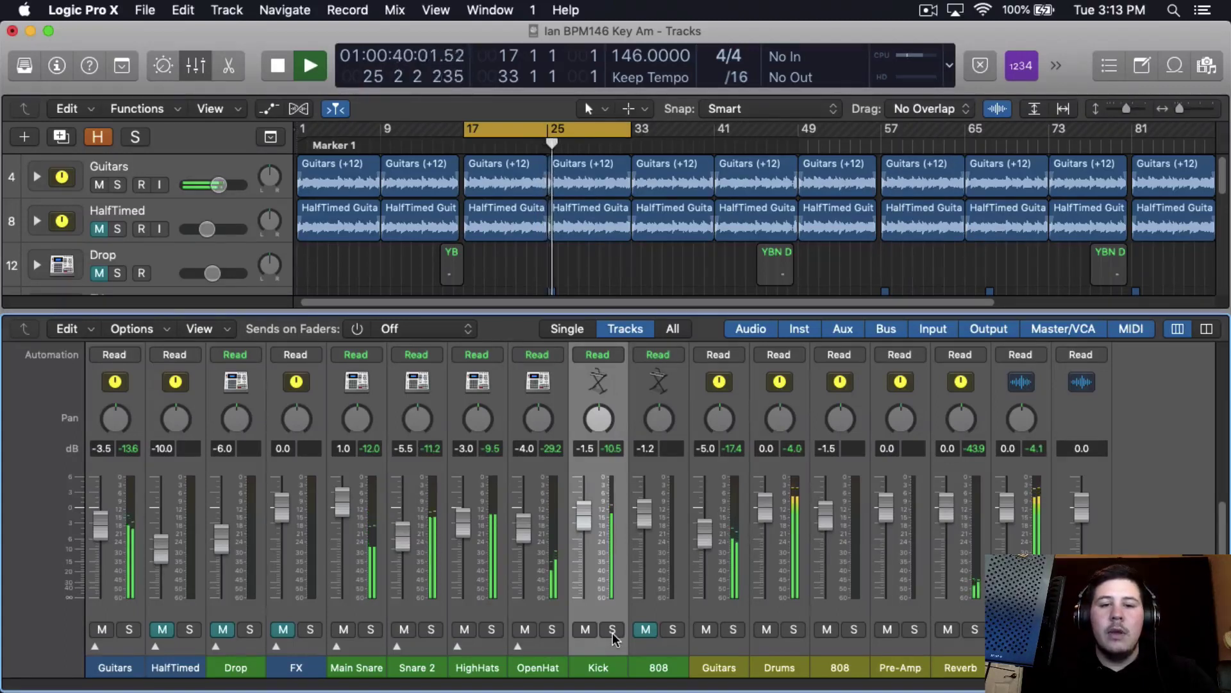
{"action": "key", "text": "space"}
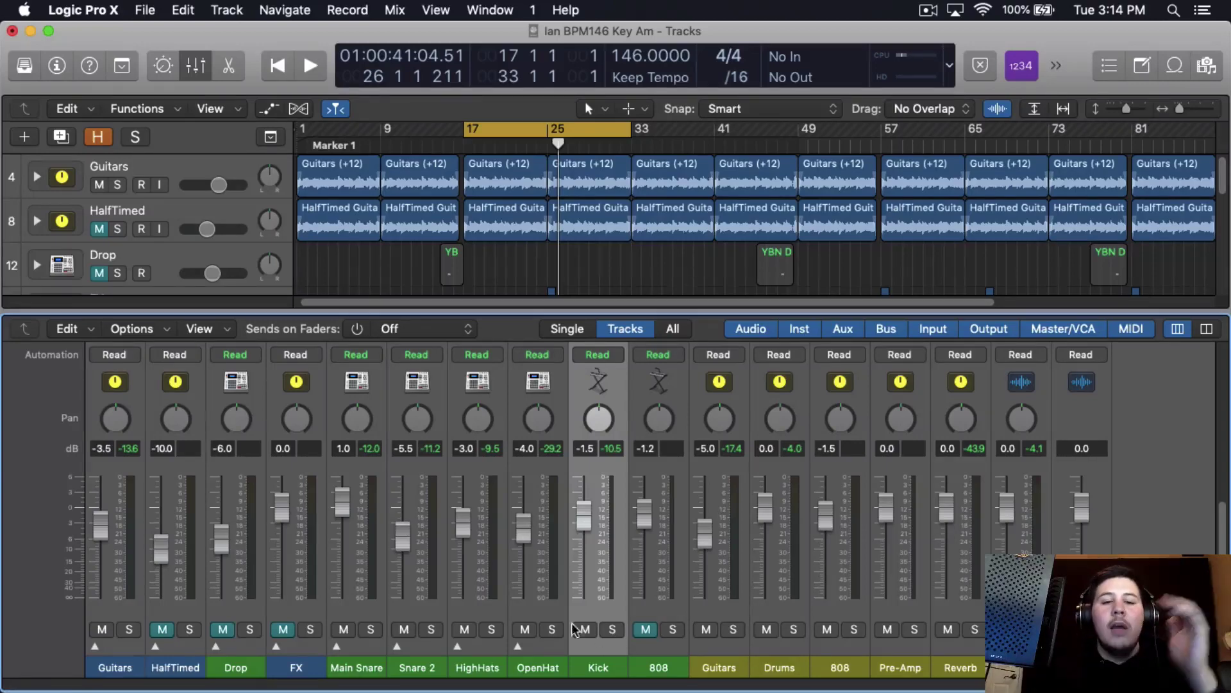
Solo the Main Snare and insert a stereo Channel EQ in its first effect slot
{"action": "scroll", "coordinate": [508, 580], "scroll_direction": "up", "scroll_amount": 3}
{"action": "scroll", "coordinate": [485, 612], "scroll_direction": "down", "scroll_amount": 3}
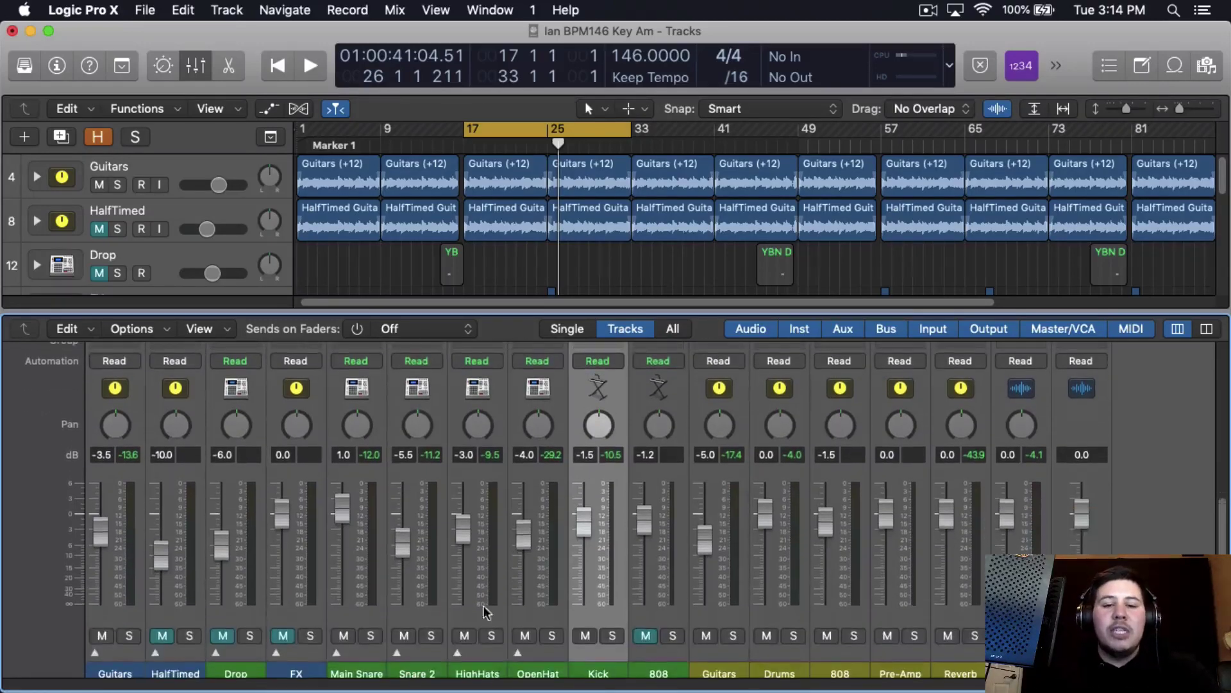
{"action": "left_click", "coordinate": [372, 634]}
{"action": "scroll", "coordinate": [365, 577], "scroll_direction": "up", "scroll_amount": 3}
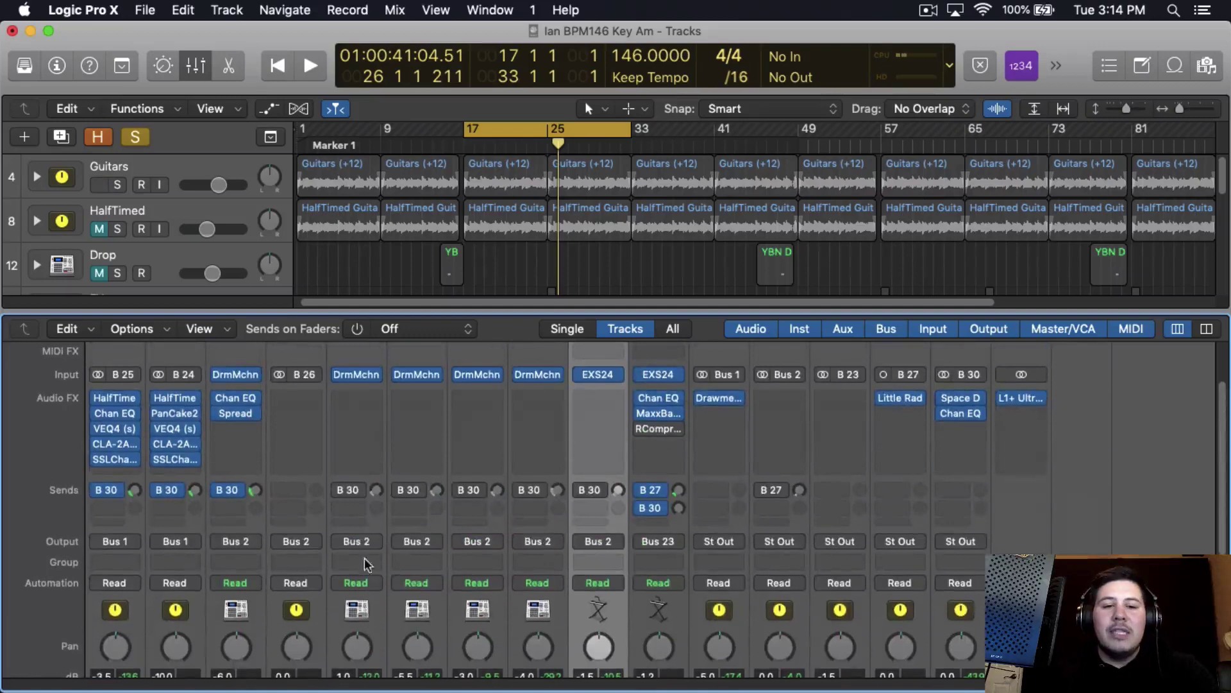
{"action": "left_click", "coordinate": [361, 400]}
{"action": "mouse_move", "coordinate": [365, 584]}
{"action": "mouse_move", "coordinate": [564, 583]}
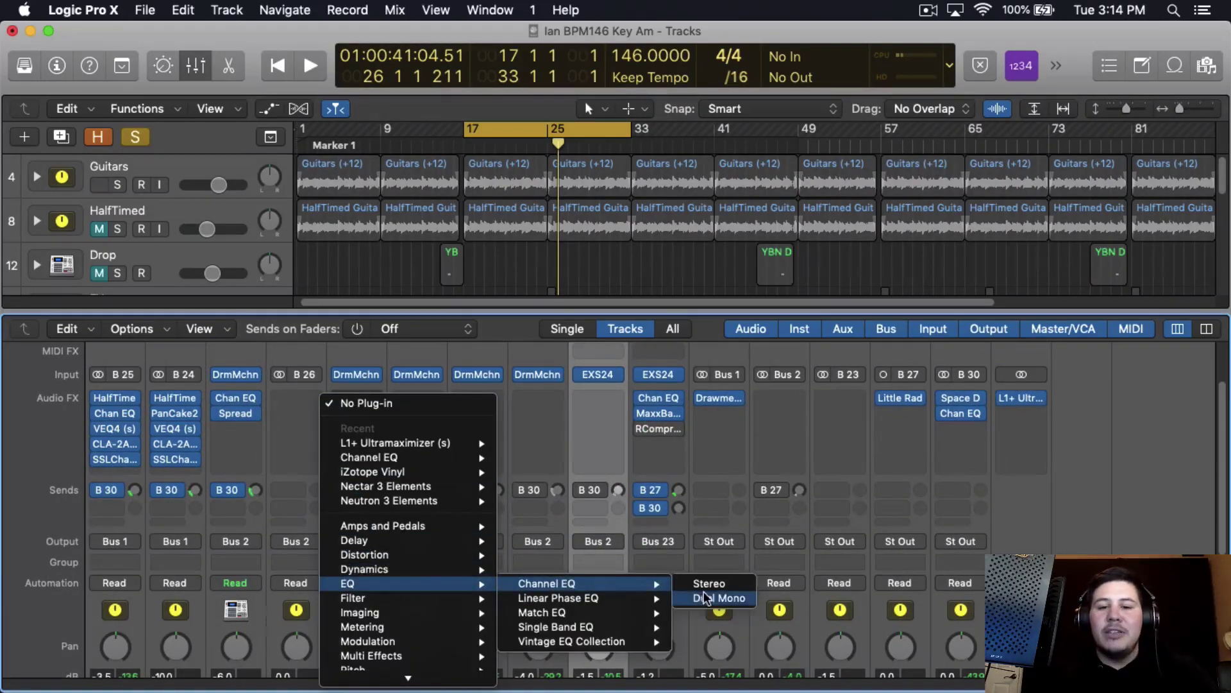
{"action": "left_click", "coordinate": [709, 583]}
Enable the low-cut filter on the Main Snare EQ during playback, set it to 350 Hz at 6 dB/Oct, and close the EQ
{"action": "key", "text": "space"}
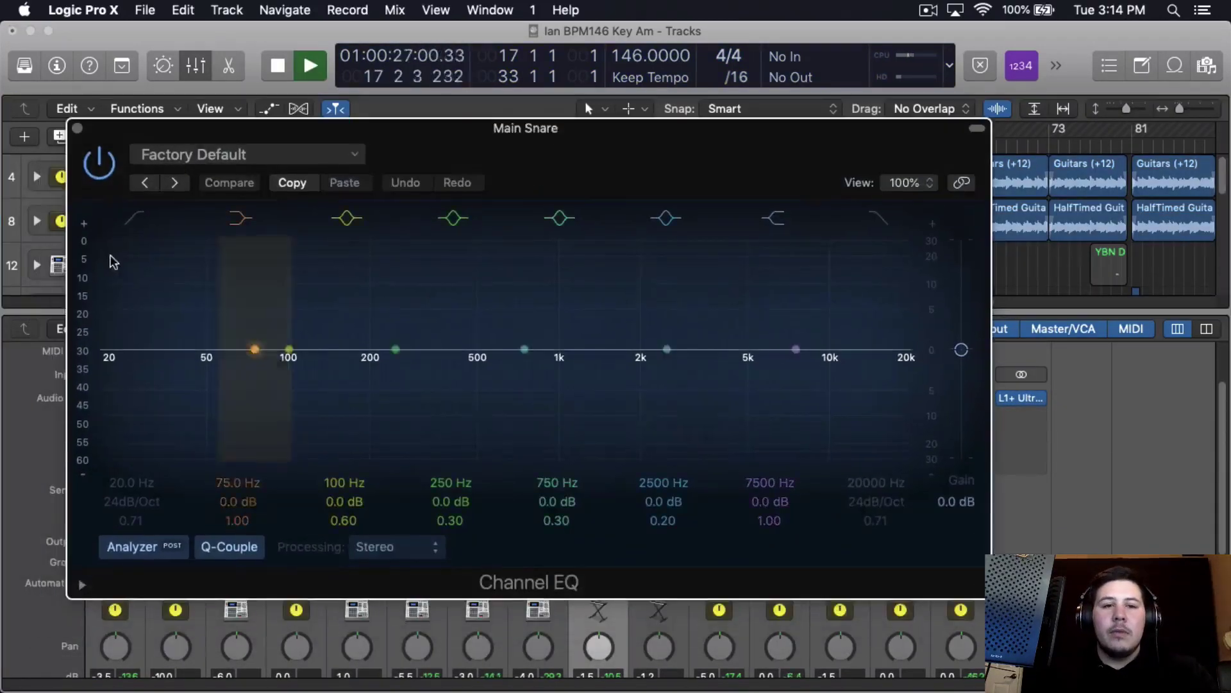
{"action": "left_click", "coordinate": [136, 219]}
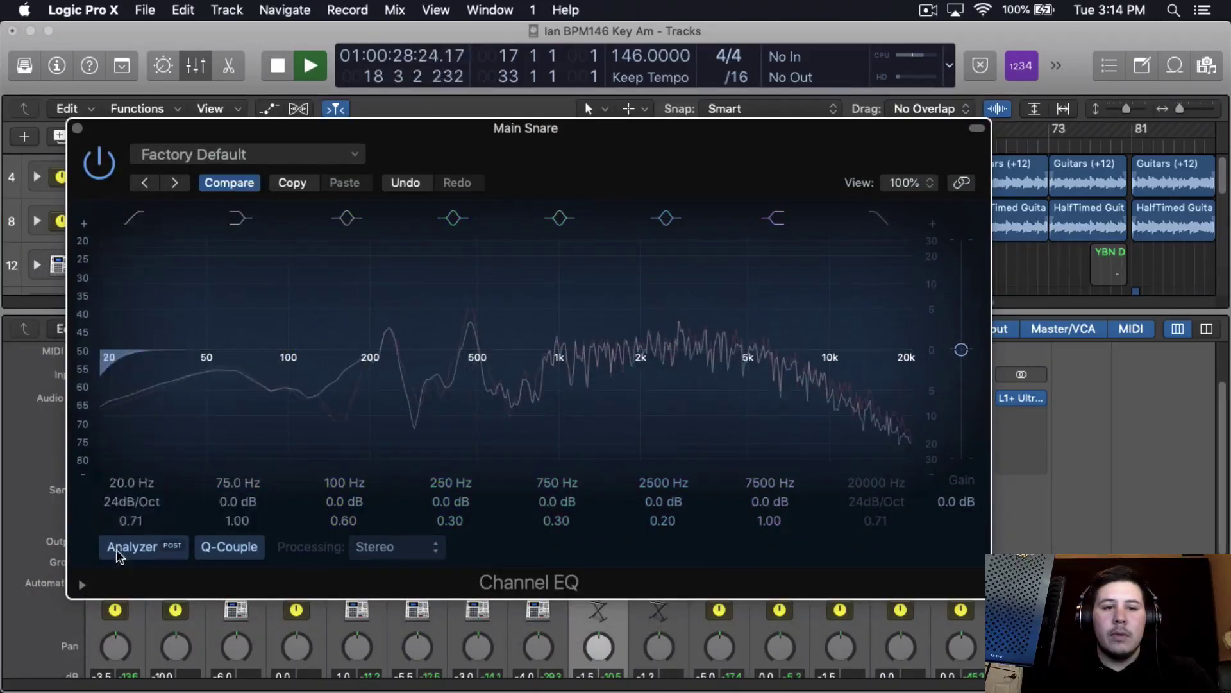
{"action": "left_click_drag", "start_coordinate": [124, 502], "coordinate": [129, 468]}
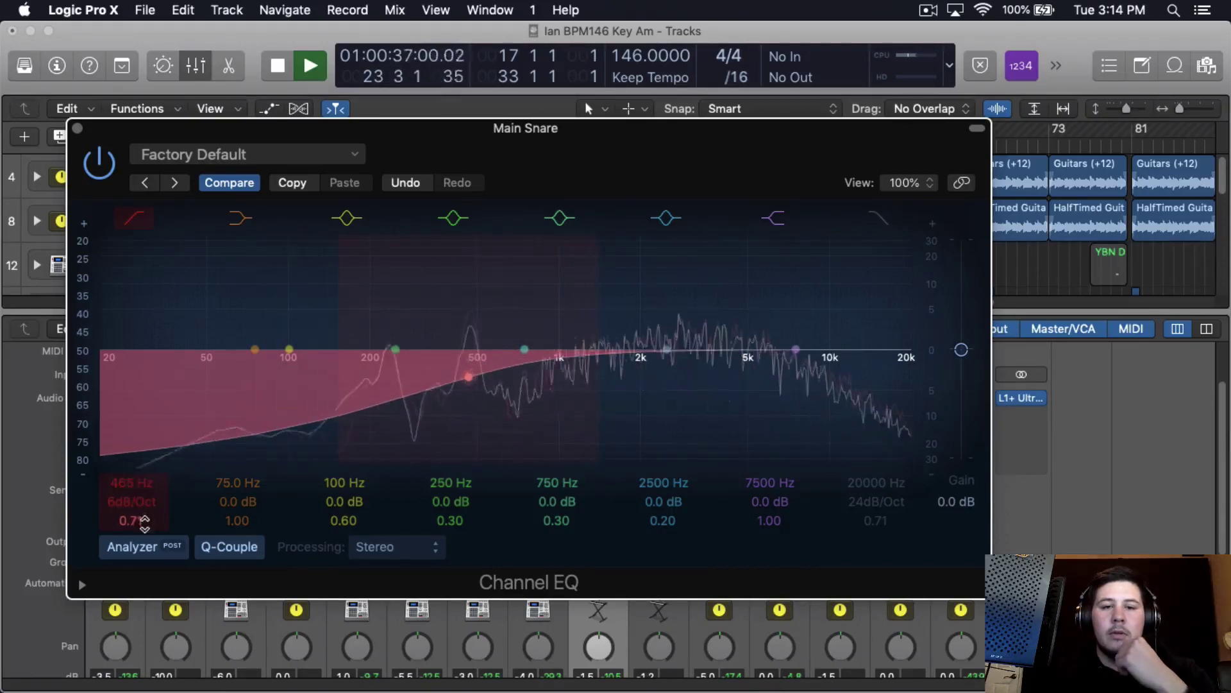
{"action": "left_click_drag", "start_coordinate": [144, 521], "coordinate": [145, 542]}
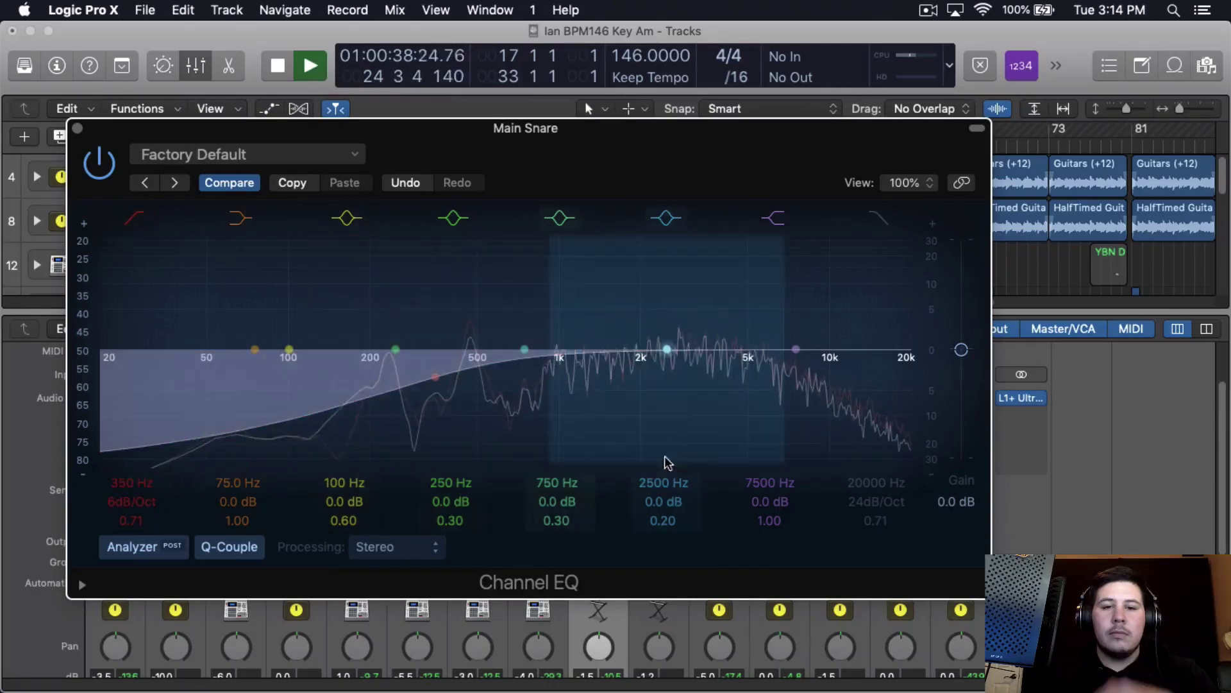
{"action": "key", "text": "space"}
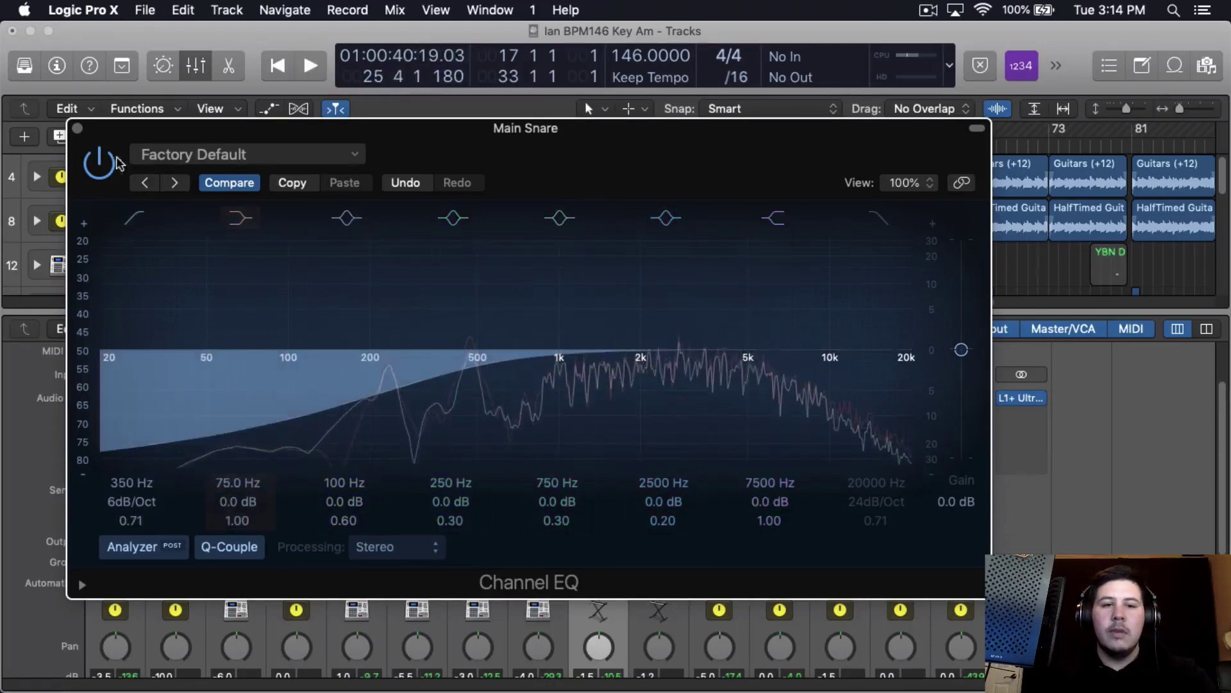
{"action": "left_click", "coordinate": [77, 128]}
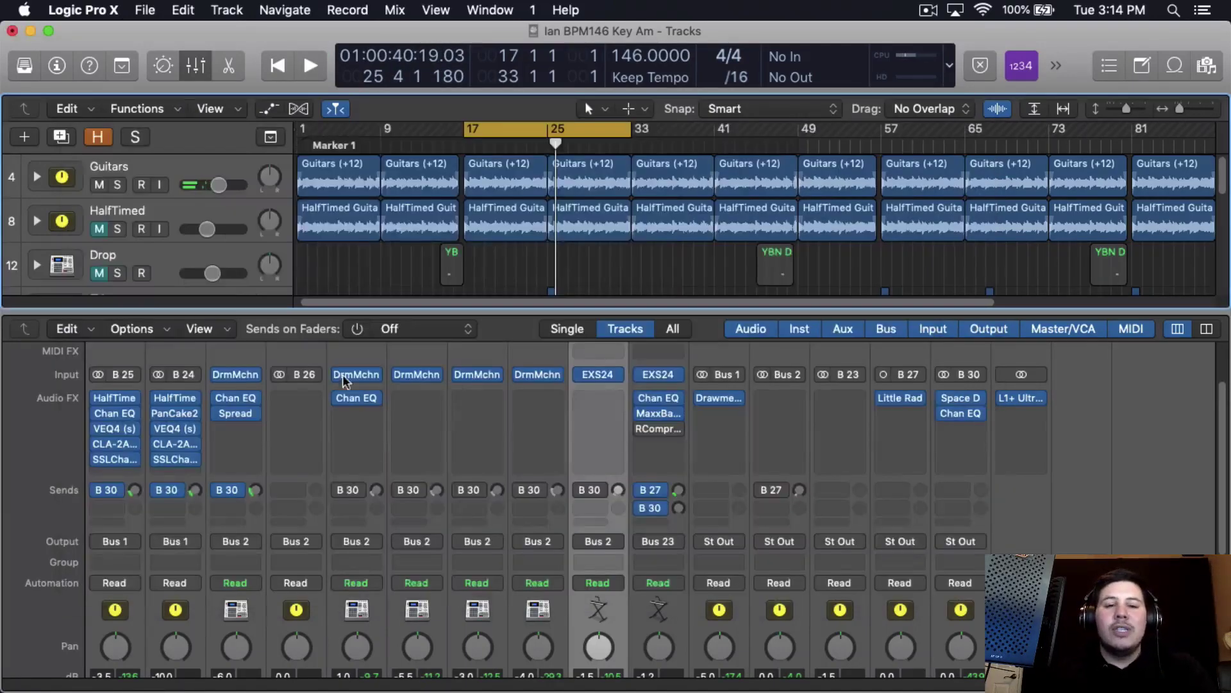
Insert the stereo Waves Smack Attack plug-in after the Channel EQ on Main Snare
{"action": "scroll", "coordinate": [342, 374], "scroll_direction": "down", "scroll_amount": 2}
{"action": "left_click", "coordinate": [367, 389]}
{"action": "mouse_move", "coordinate": [369, 676]}
{"action": "mouse_move", "coordinate": [535, 676]}
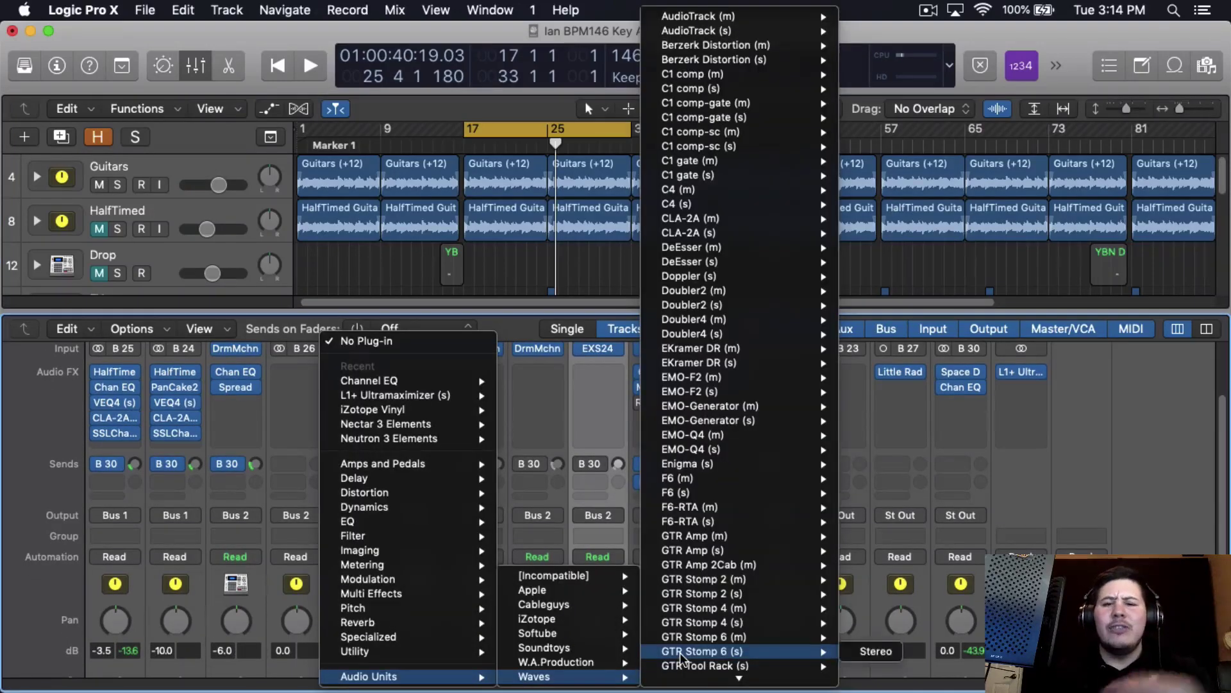
{"action": "scroll", "coordinate": [683, 648], "scroll_direction": "down", "scroll_amount": 20}
{"action": "mouse_move", "coordinate": [685, 628]}
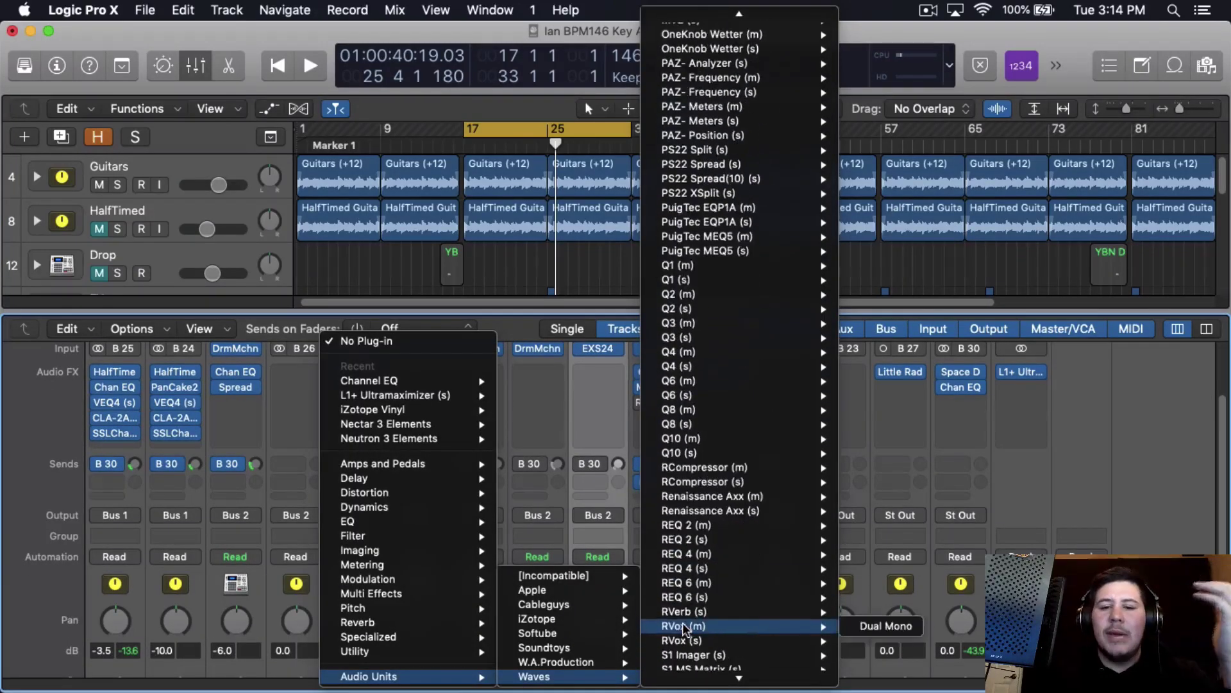
{"action": "scroll", "coordinate": [685, 629], "scroll_direction": "down", "scroll_amount": 10}
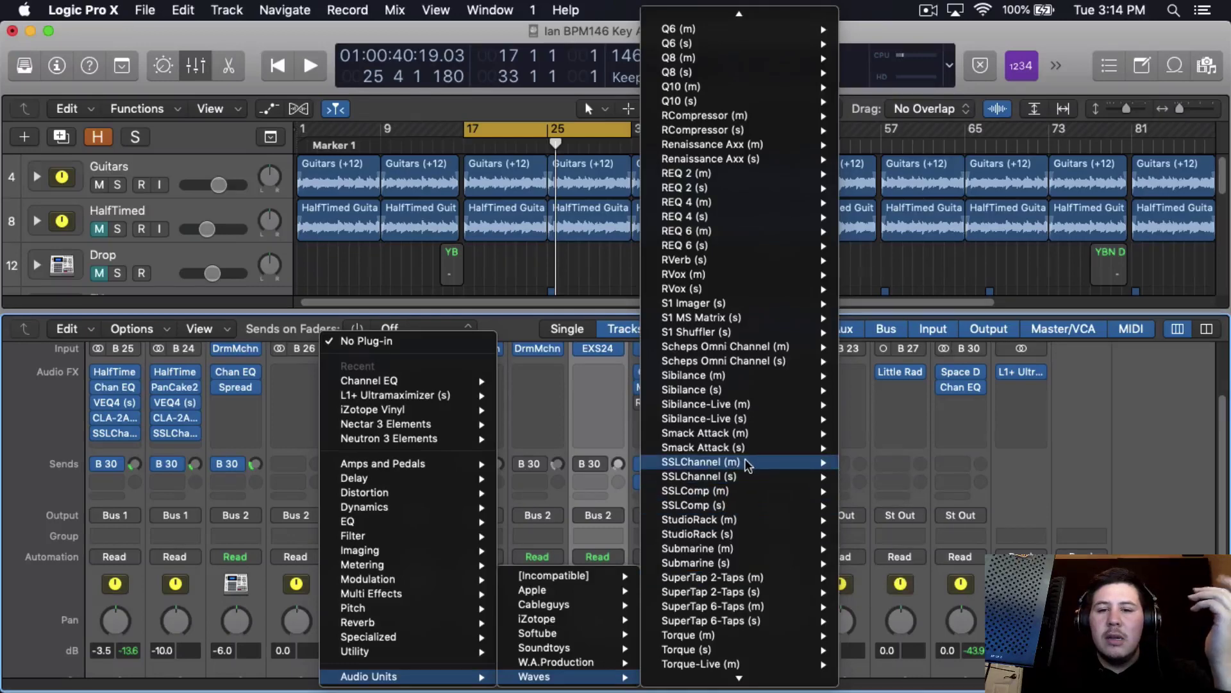
{"action": "mouse_move", "coordinate": [738, 447]}
{"action": "left_click", "coordinate": [877, 449]}
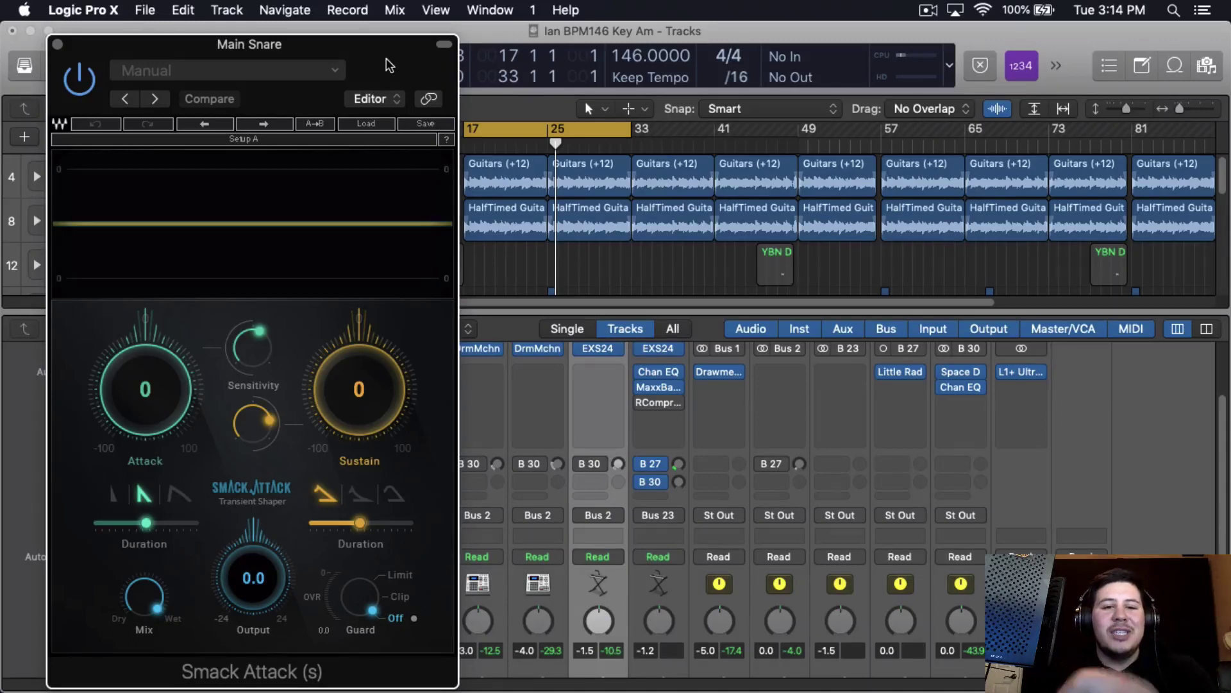
Set Smack Attack's Attack to 28 on Main Snare during playback and lengthen its attack duration slightly
{"action": "key", "text": "space"}
{"action": "left_click_drag", "start_coordinate": [145, 389], "coordinate": [144, 385]}
{"action": "left_click_drag", "start_coordinate": [257, 44], "coordinate": [346, 32]}
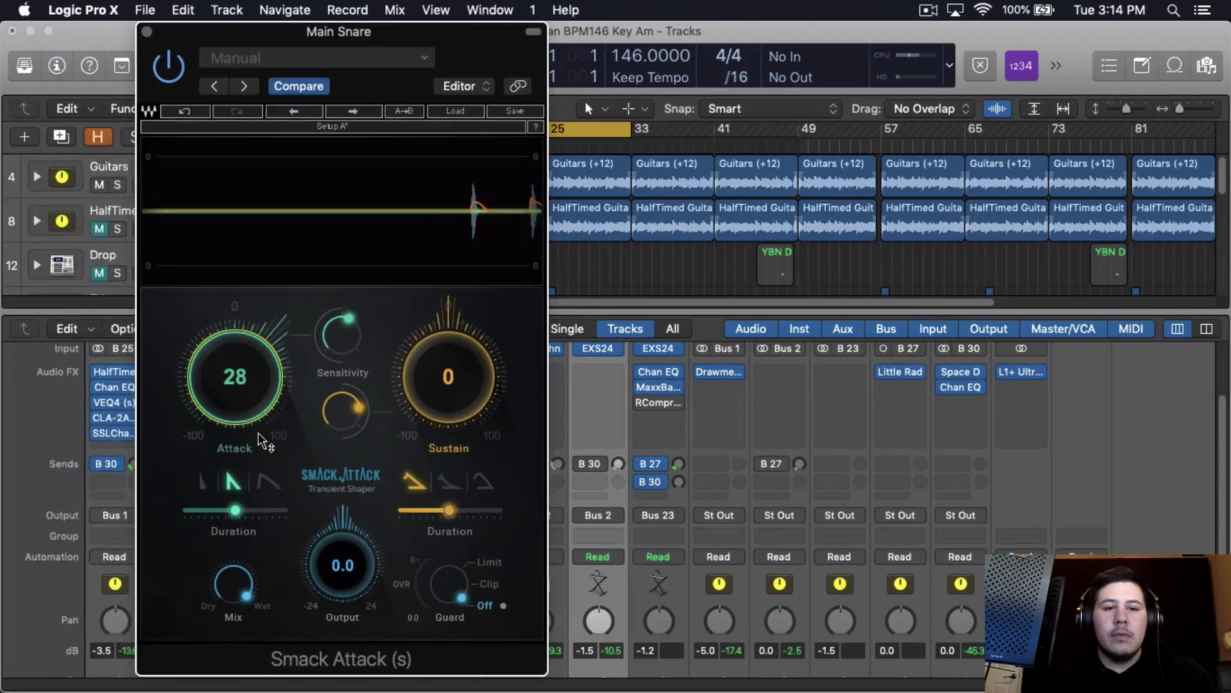
{"action": "left_click_drag", "start_coordinate": [238, 508], "coordinate": [244, 509]}
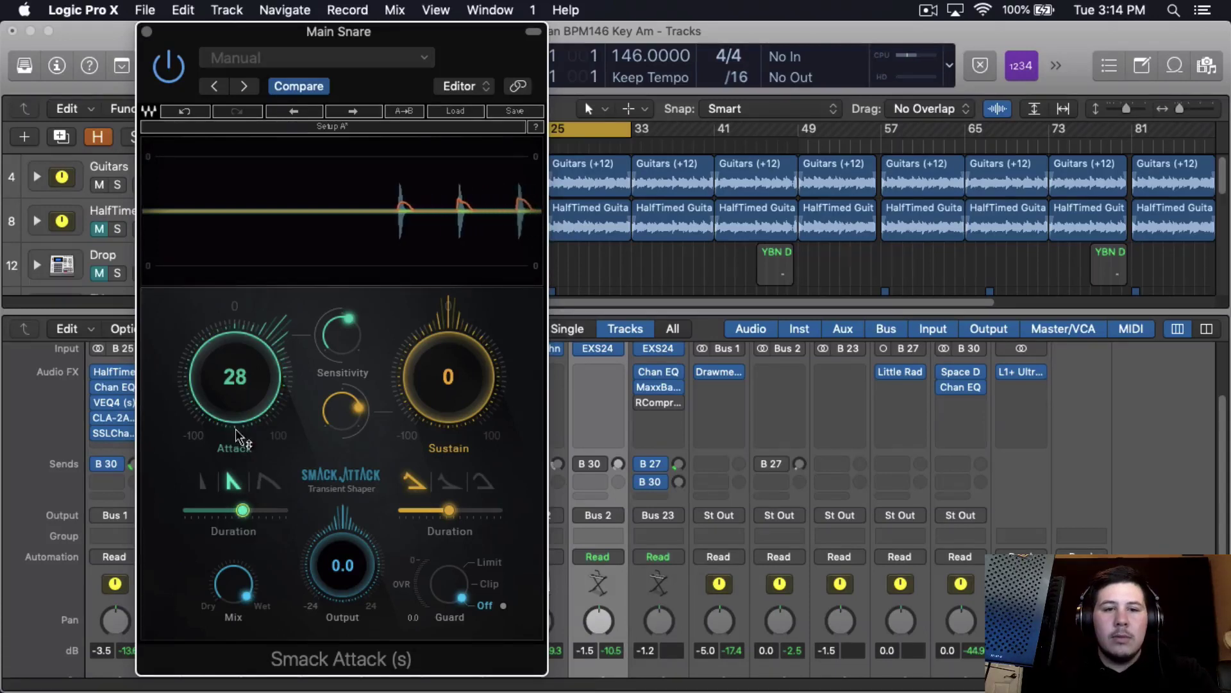
Try the first attack shape, settle on the third, readjust the Attack amount by ear, and close the Main Snare's Smack Attack
{"action": "left_click", "coordinate": [204, 480]}
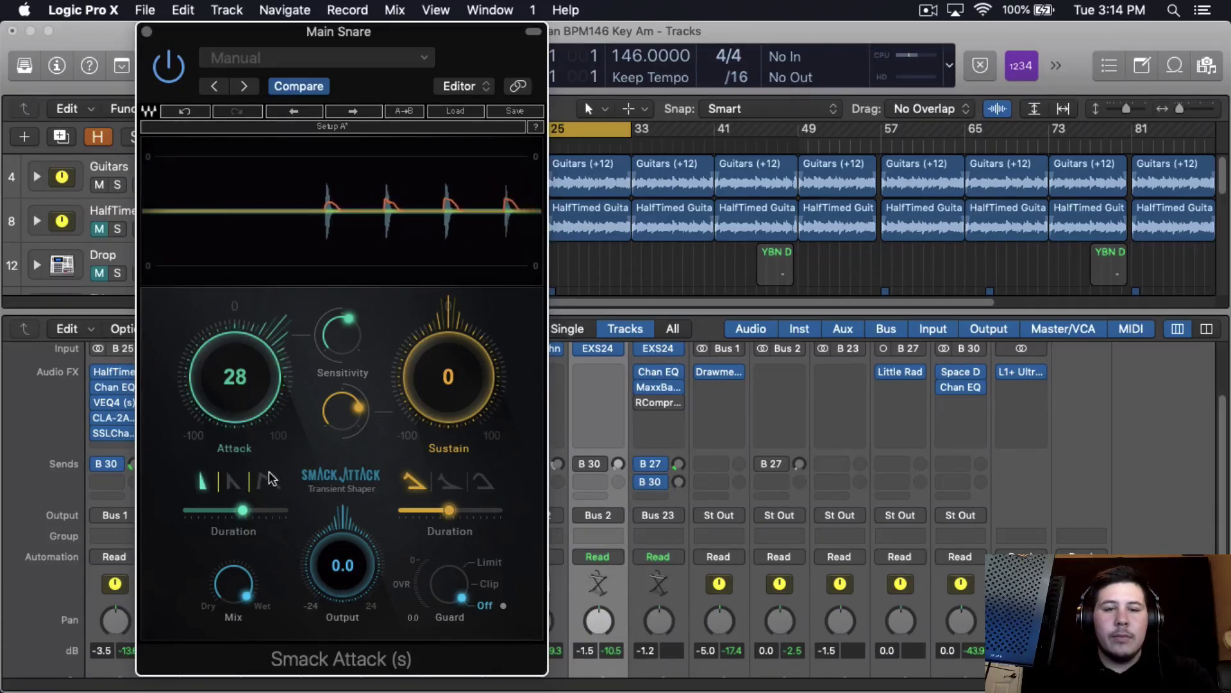
{"action": "left_click", "coordinate": [273, 480]}
{"action": "left_click_drag", "start_coordinate": [440, 27], "coordinate": [775, 26]}
{"action": "scroll", "coordinate": [278, 537], "scroll_direction": "down", "scroll_amount": 5}
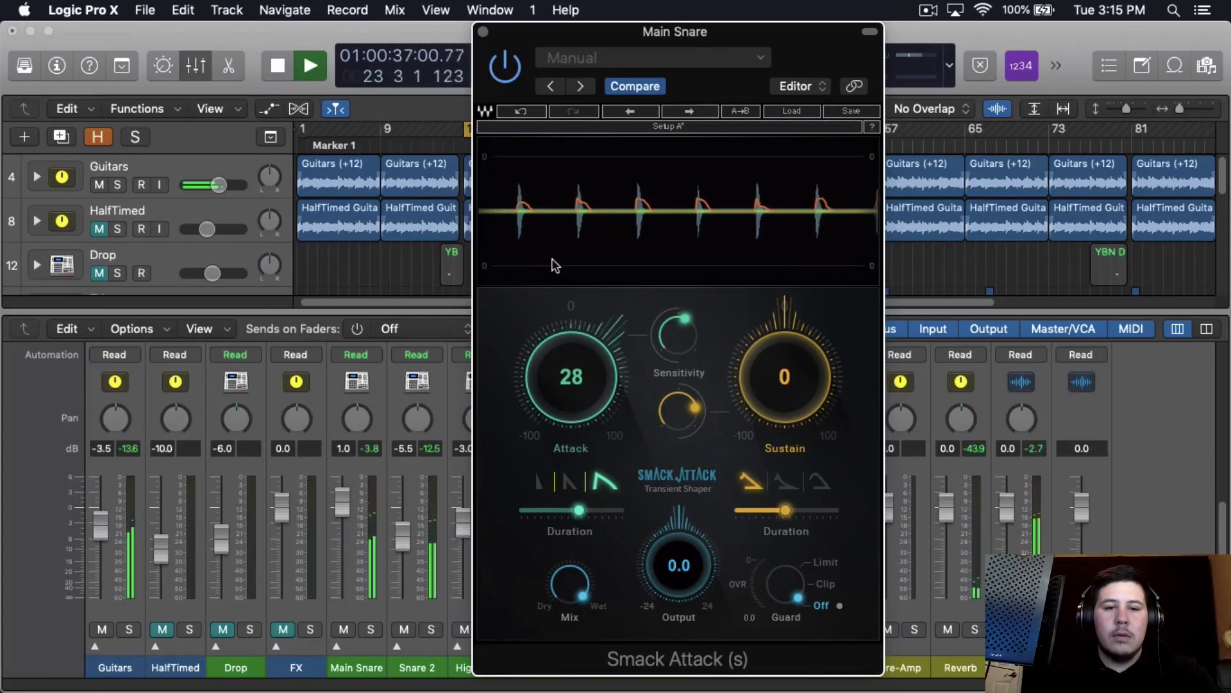
{"action": "left_click_drag", "start_coordinate": [610, 432], "coordinate": [610, 480]}
{"action": "key", "text": "space"}
{"action": "left_click", "coordinate": [483, 31]}
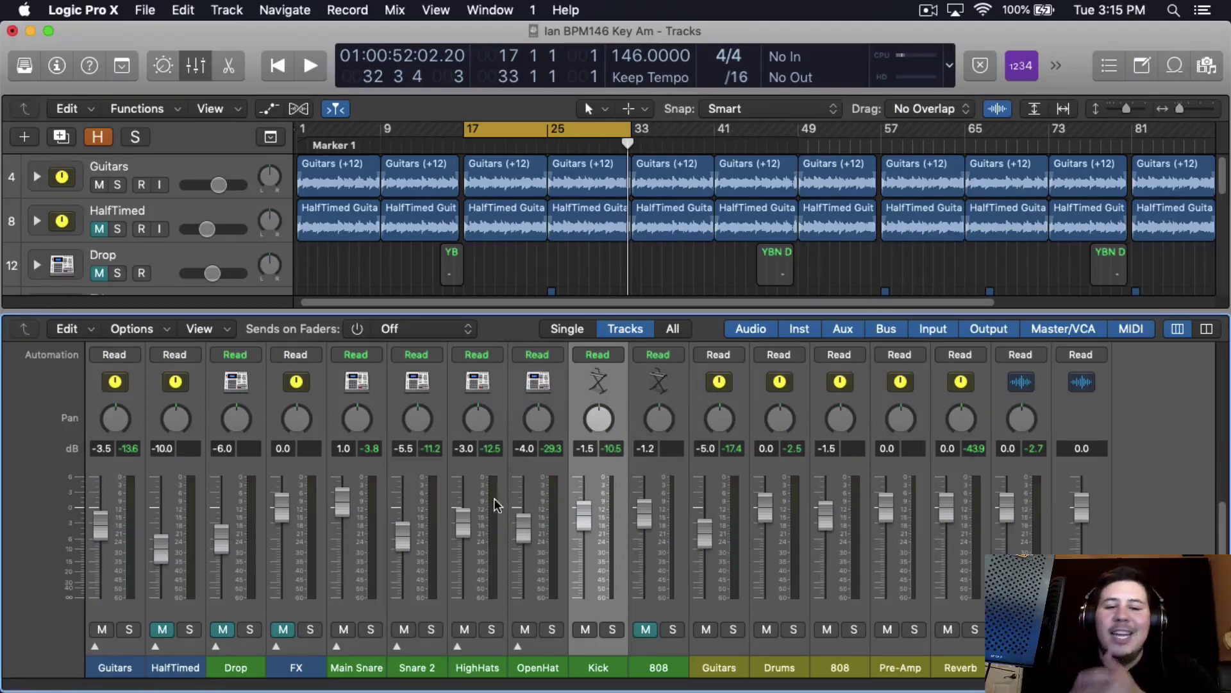
Examine the Main Snare region at bar 17 in an enlarged Piano Roll using the Pointer tool, and close the editor
{"action": "scroll", "coordinate": [413, 593], "scroll_direction": "up", "scroll_amount": 4}
{"action": "scroll", "coordinate": [417, 587], "scroll_direction": "up", "scroll_amount": 8}
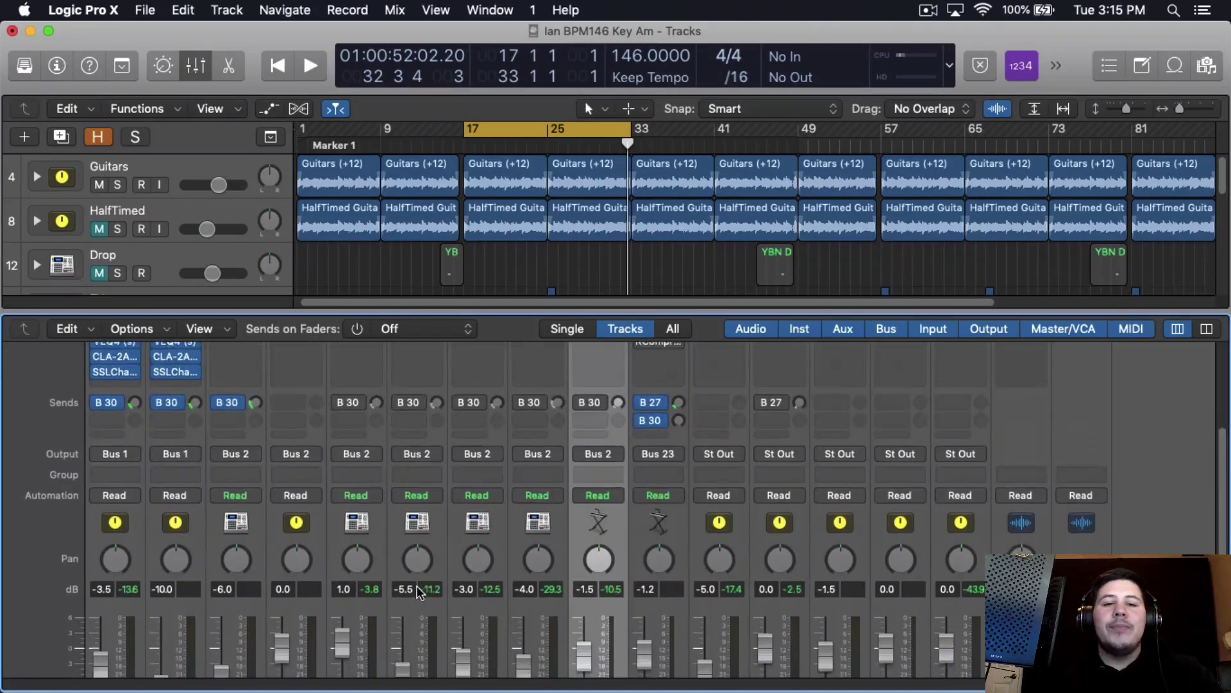
{"action": "left_click_drag", "start_coordinate": [546, 312], "coordinate": [548, 553]}
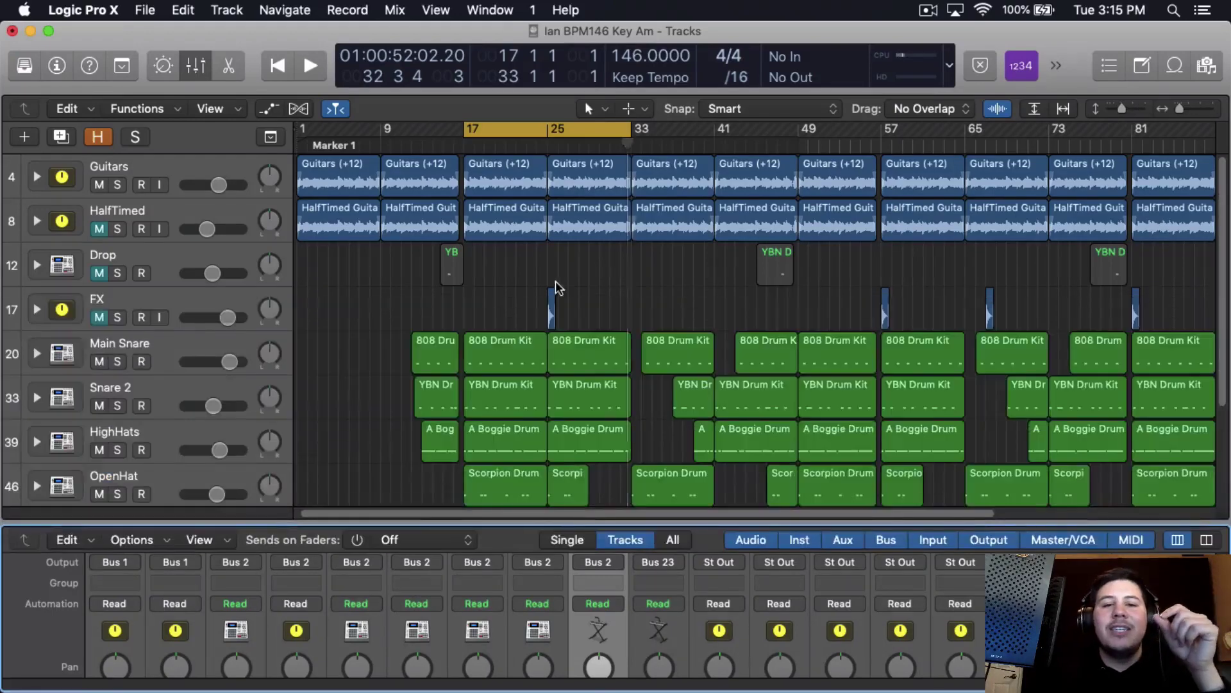
{"action": "double_click", "coordinate": [488, 337]}
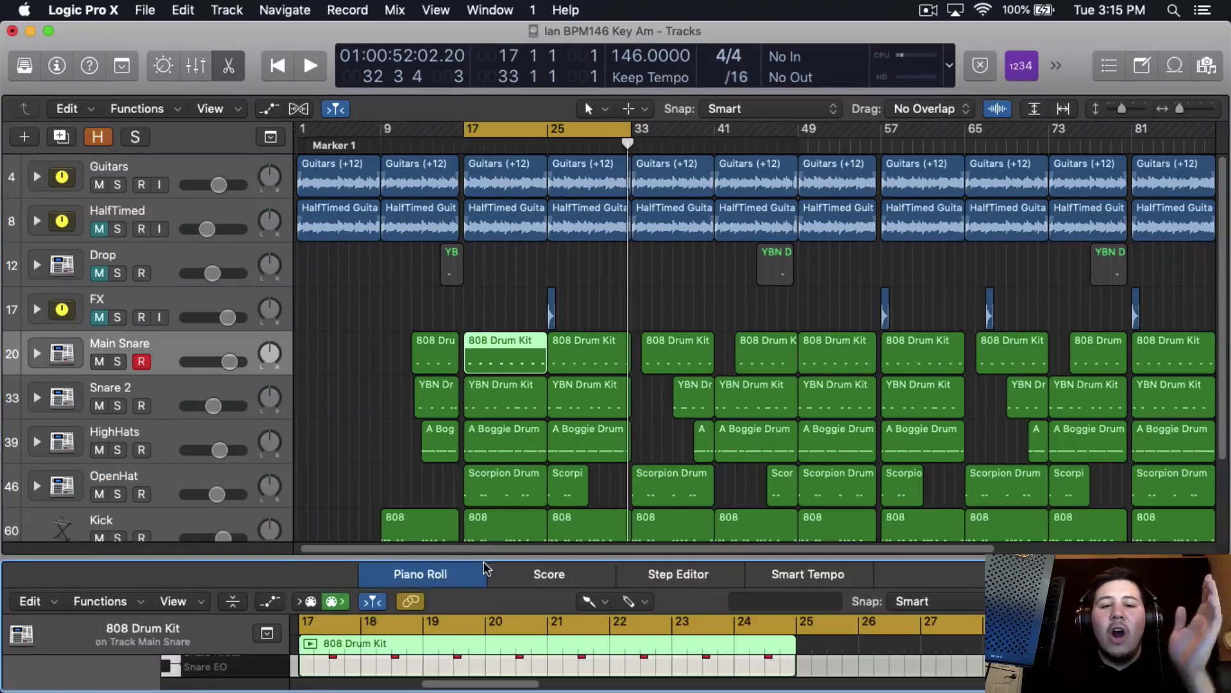
{"action": "left_click_drag", "start_coordinate": [481, 556], "coordinate": [487, 303]}
{"action": "left_click", "coordinate": [588, 347]}
{"action": "left_click", "coordinate": [597, 377]}
{"action": "key", "text": "e"}
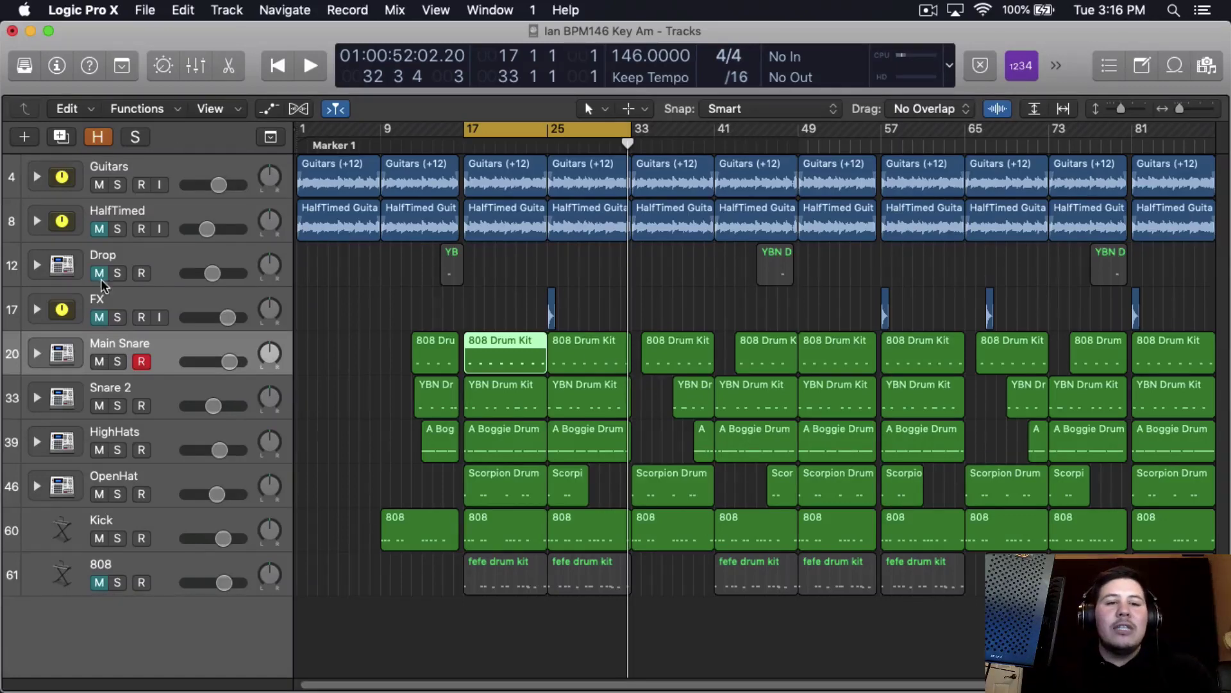
Open the Snare 2 regions in the Piano Roll and inspect the velocities of individual notes in bars 17 and 18
{"action": "left_click", "coordinate": [118, 396]}
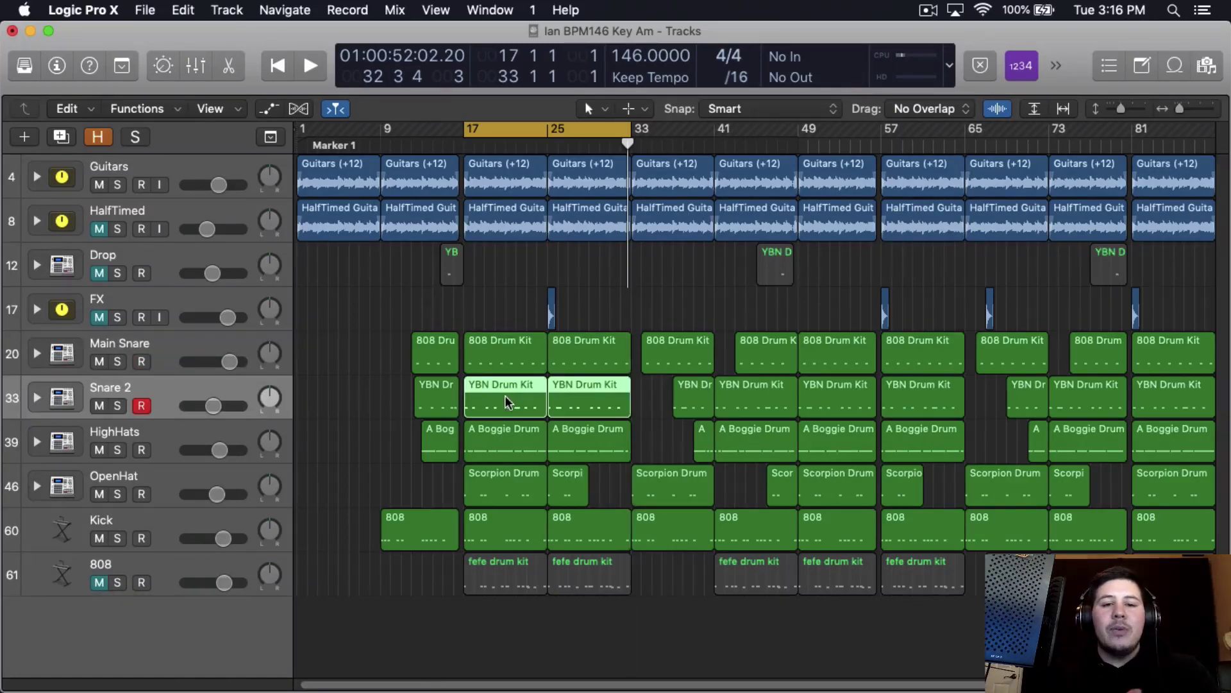
{"action": "double_click", "coordinate": [505, 395]}
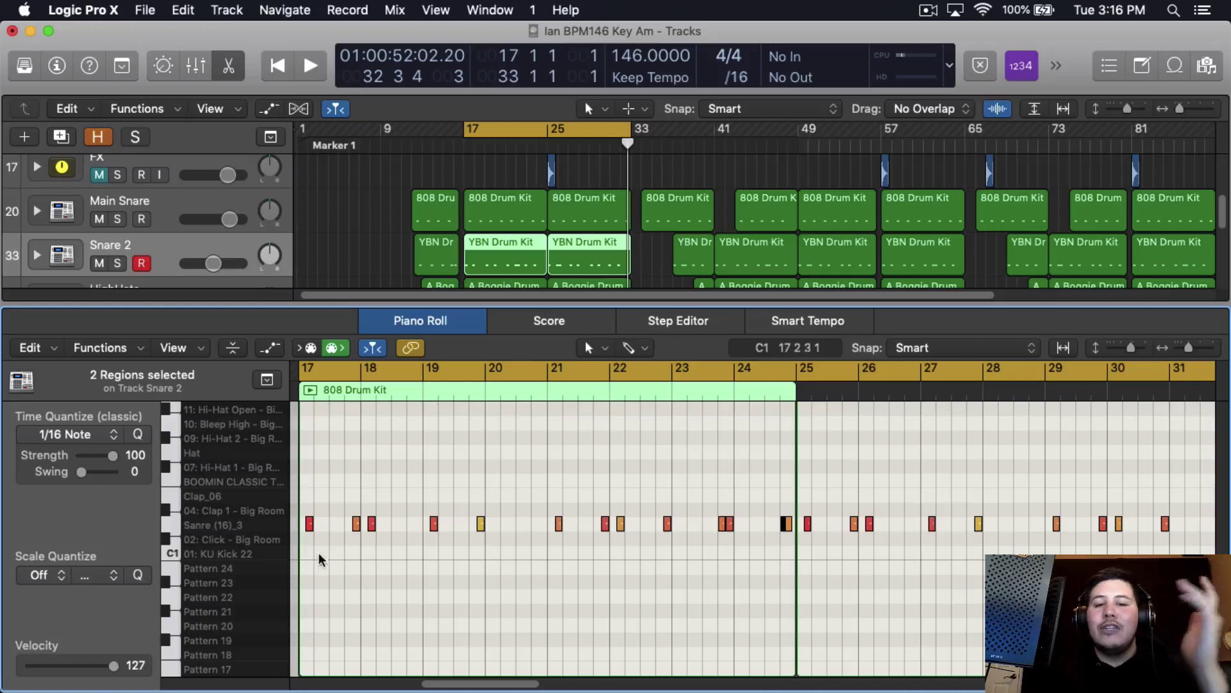
{"action": "left_click", "coordinate": [310, 530]}
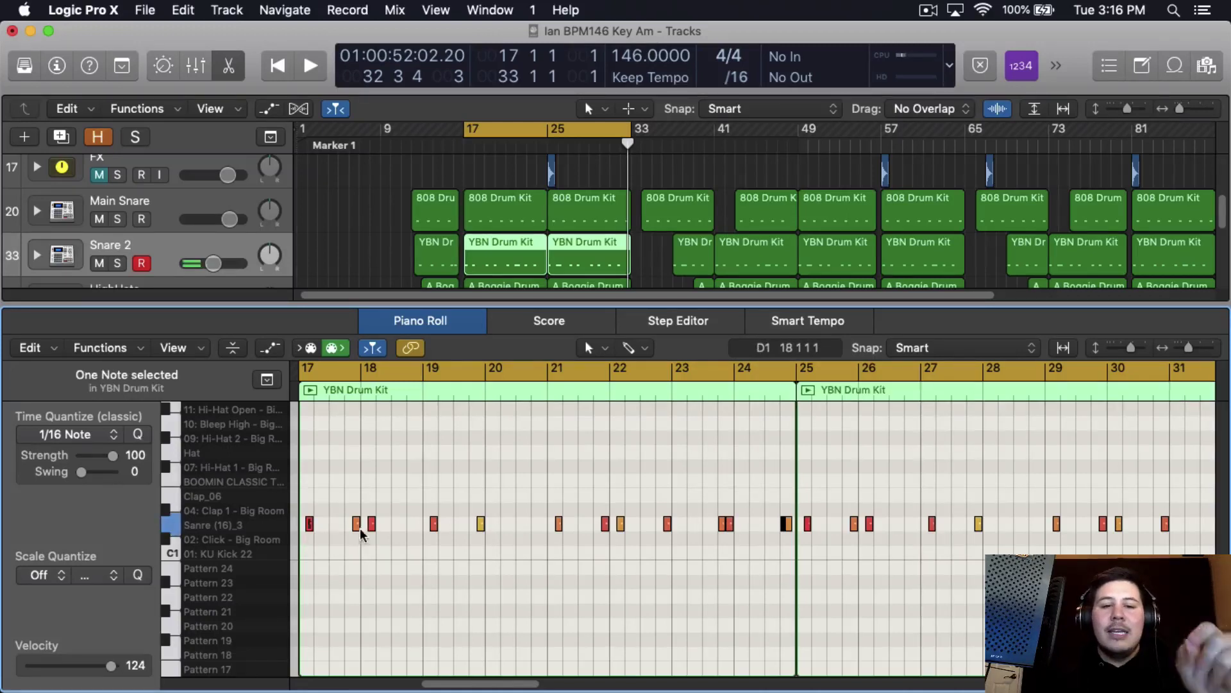
{"action": "left_click", "coordinate": [370, 527]}
{"action": "left_click", "coordinate": [462, 475]}
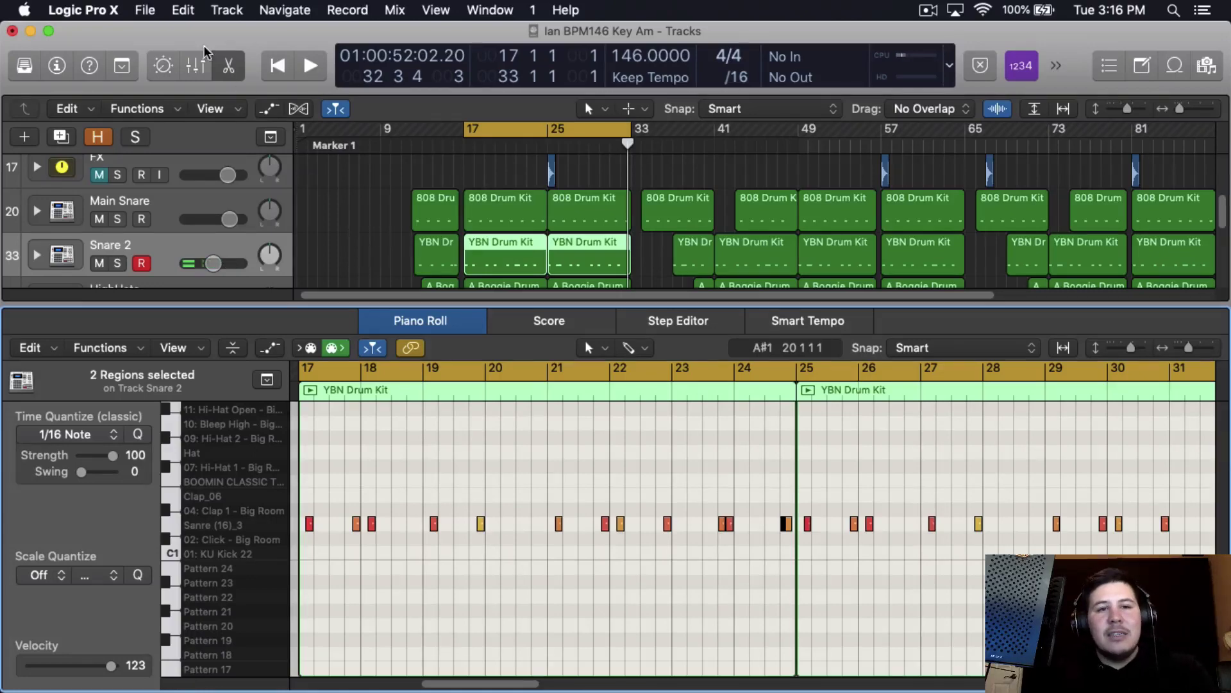
Bring back the mixer, enlarge it, and insert a stereo Channel EQ on Snare 2
{"action": "left_click", "coordinate": [195, 64]}
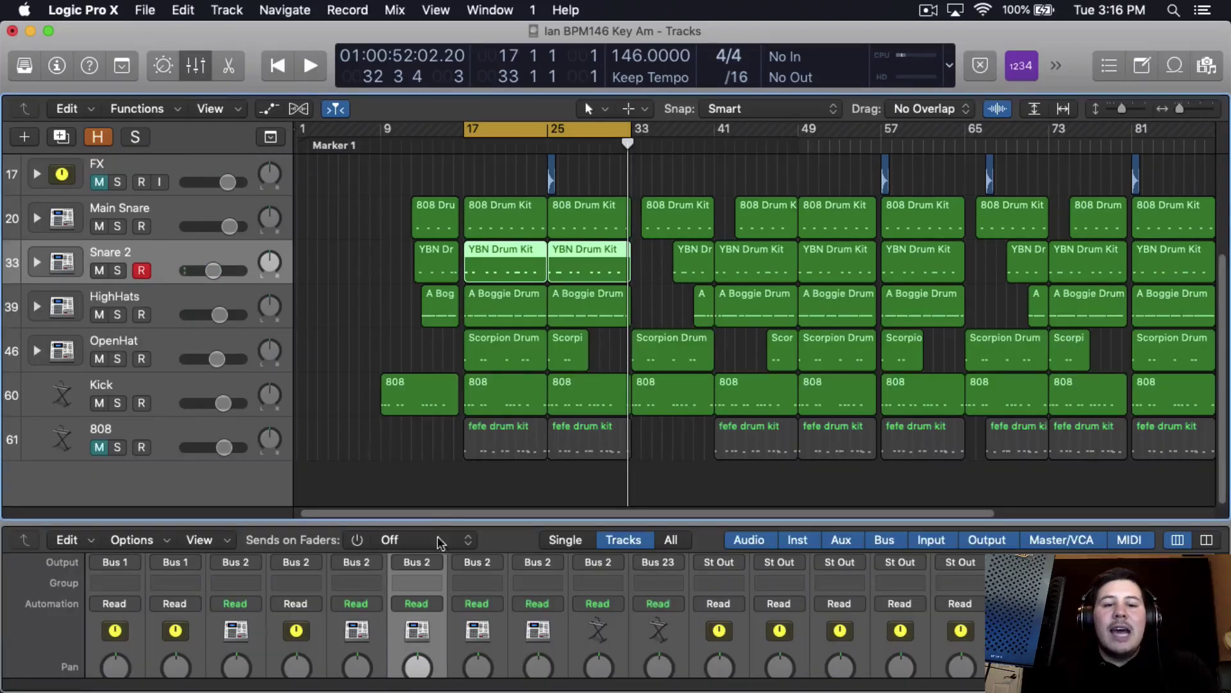
{"action": "left_click_drag", "start_coordinate": [428, 519], "coordinate": [428, 288]}
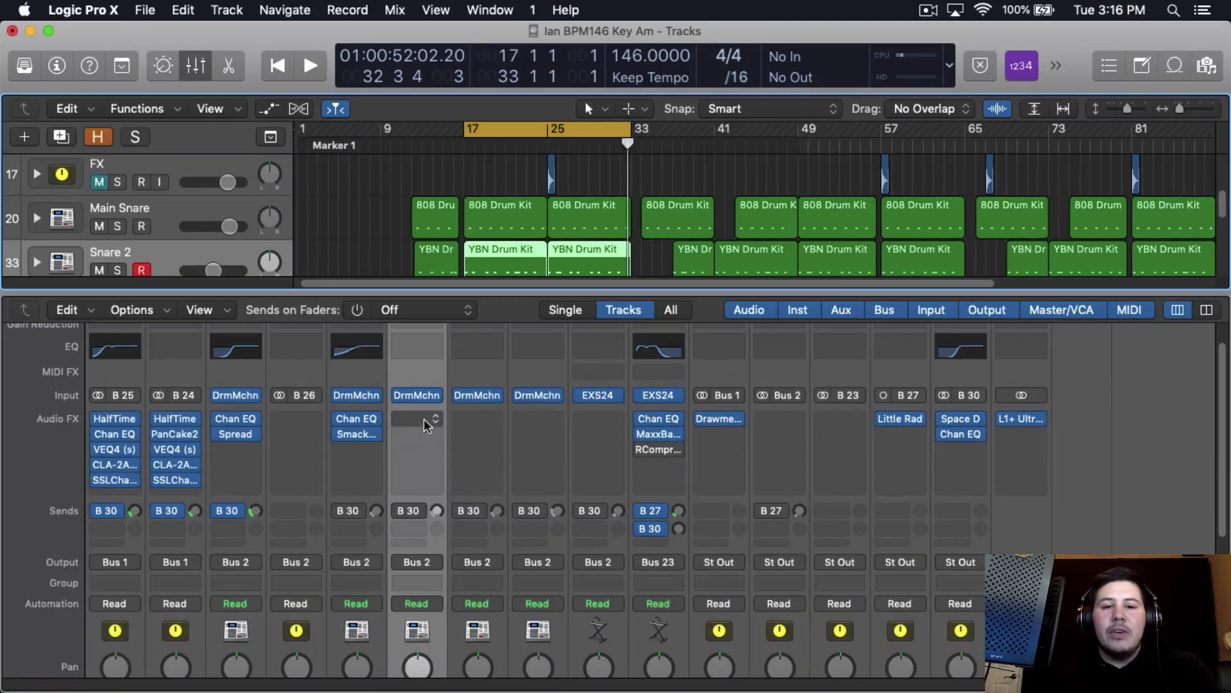
{"action": "left_click", "coordinate": [423, 420]}
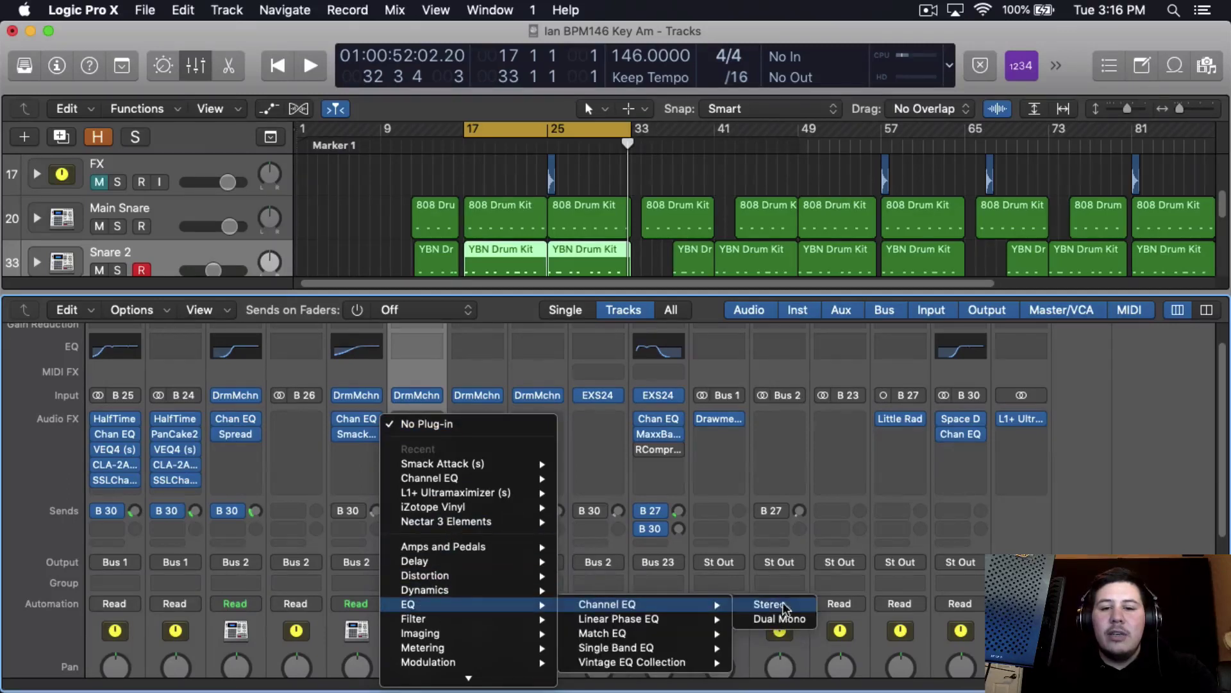
{"action": "left_click", "coordinate": [773, 603]}
Set the Snare 2 low-cut filter to 360 Hz at 6 dB/Oct during playback, compare with the EQ bypassed, and close it
{"action": "key", "text": "space"}
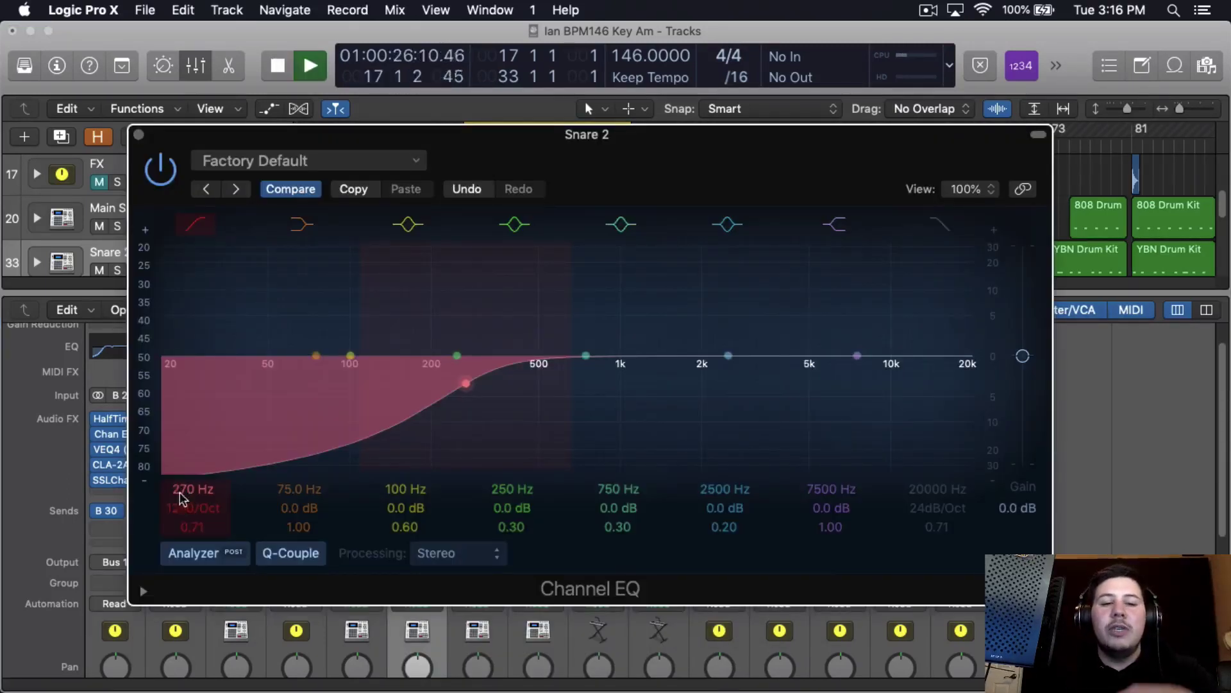
{"action": "mouse_move", "coordinate": [193, 489]}
{"action": "left_mouse_down"}
{"action": "mouse_move", "coordinate": [192, 462]}
{"action": "mouse_move", "coordinate": [183, 526]}
{"action": "mouse_move", "coordinate": [192, 509]}
{"action": "left_mouse_up"}
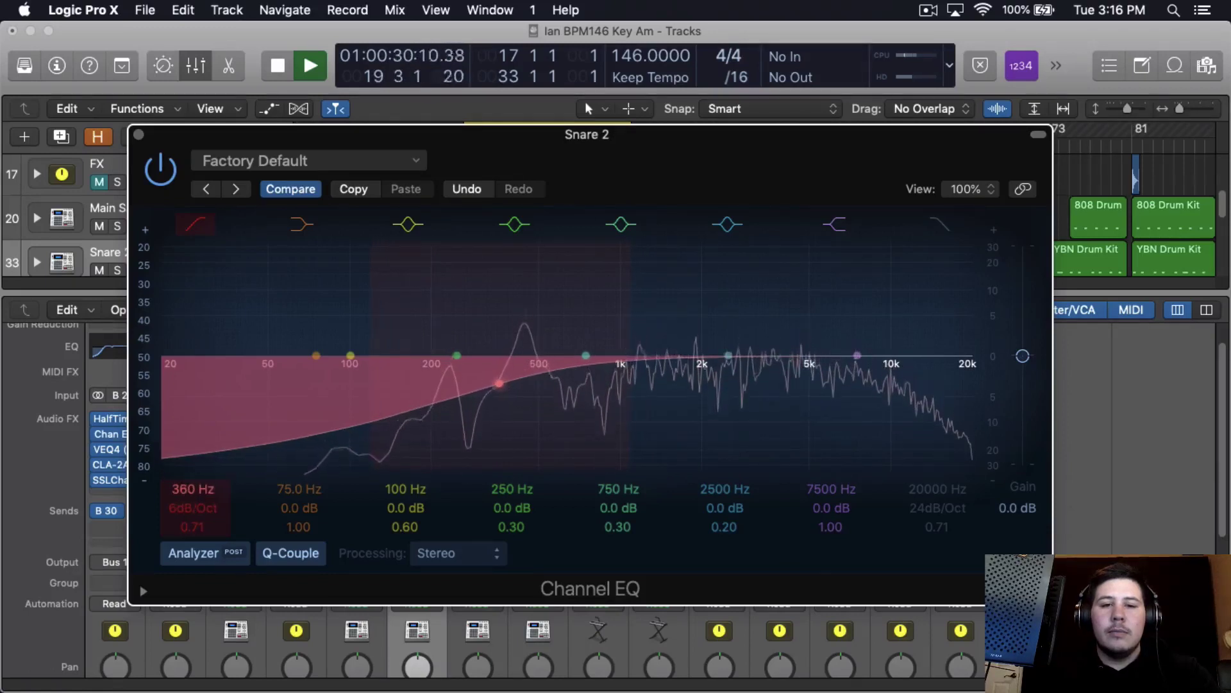
{"action": "left_click", "coordinate": [162, 169]}
{"action": "left_click", "coordinate": [162, 169]}
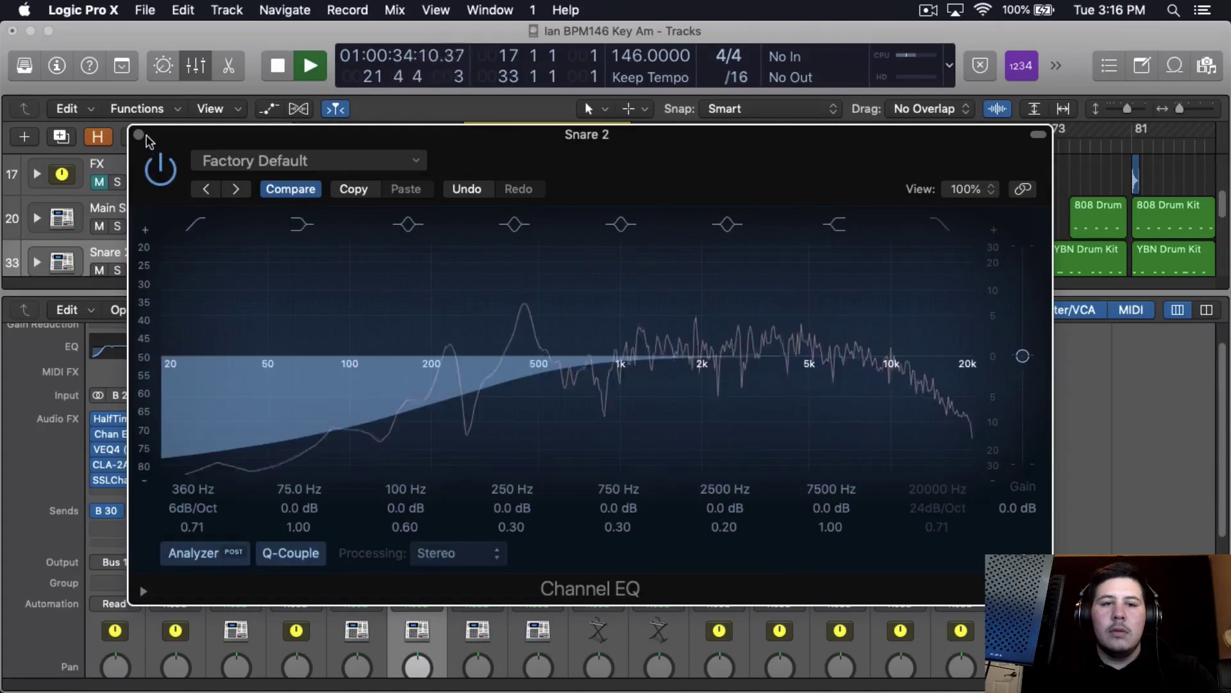
{"action": "left_click", "coordinate": [138, 135]}
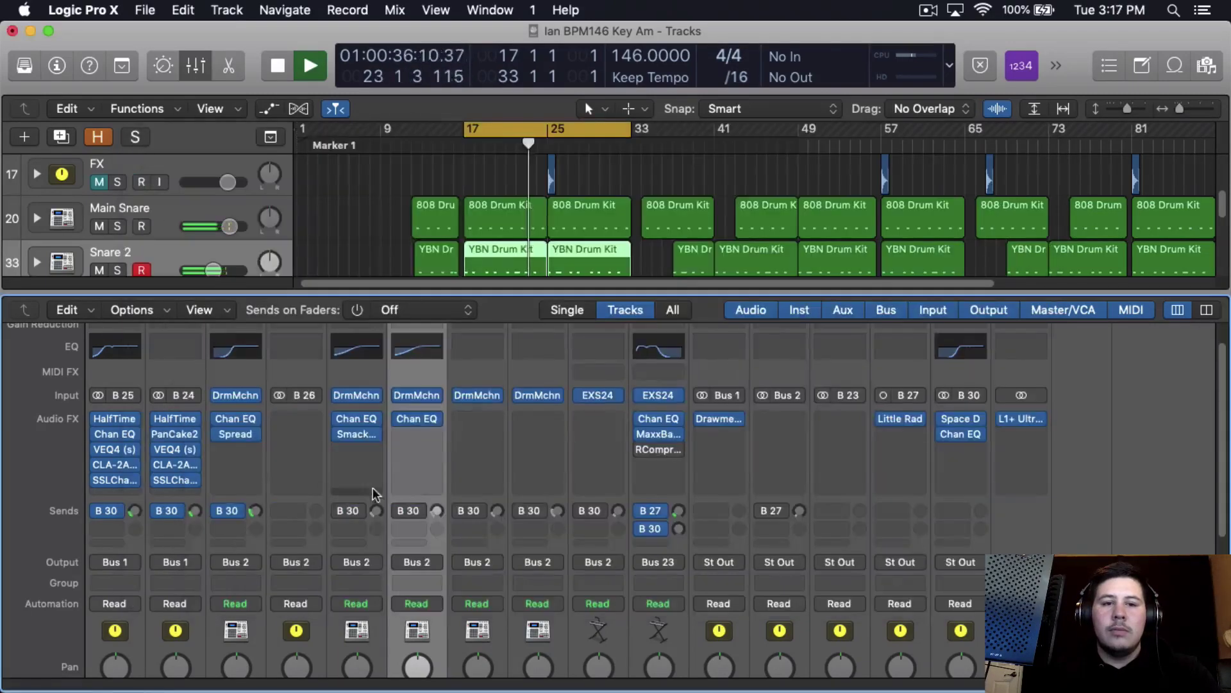
Insert a stereo Smack Attack after the EQ on Snare 2 and set its Attack to 16
{"action": "left_click", "coordinate": [417, 433]}
{"action": "mouse_move", "coordinate": [483, 492]}
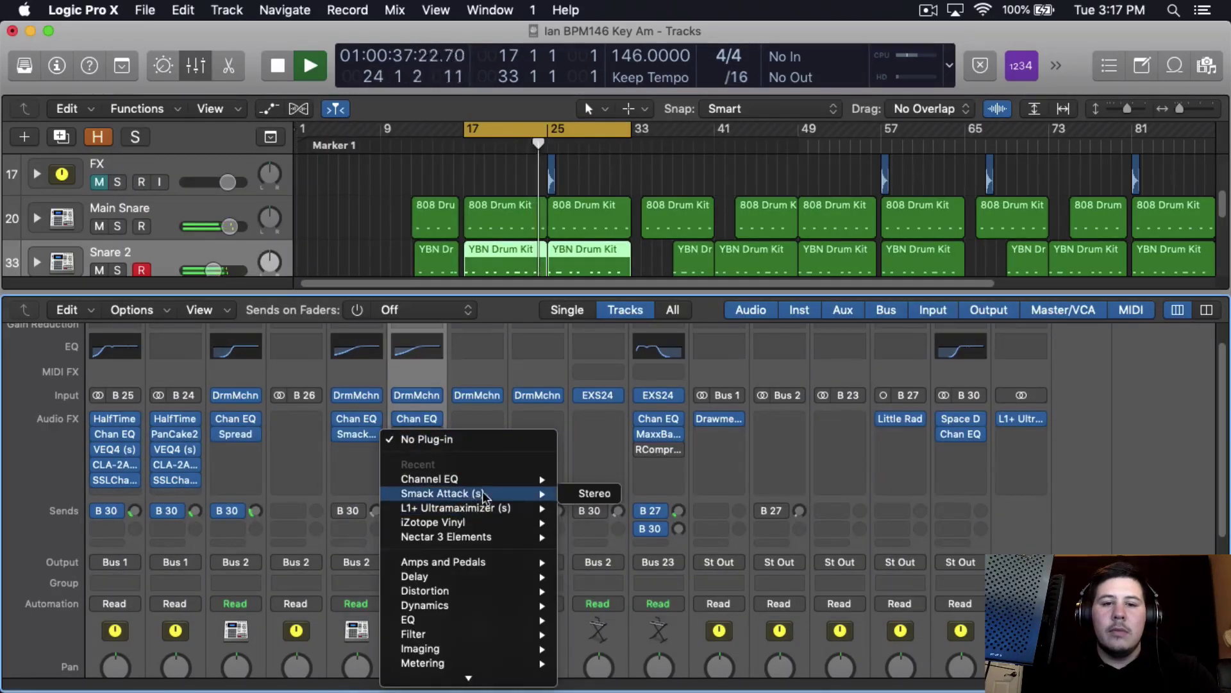
{"action": "left_click", "coordinate": [567, 493]}
{"action": "left_click_drag", "start_coordinate": [126, 321], "coordinate": [127, 302]}
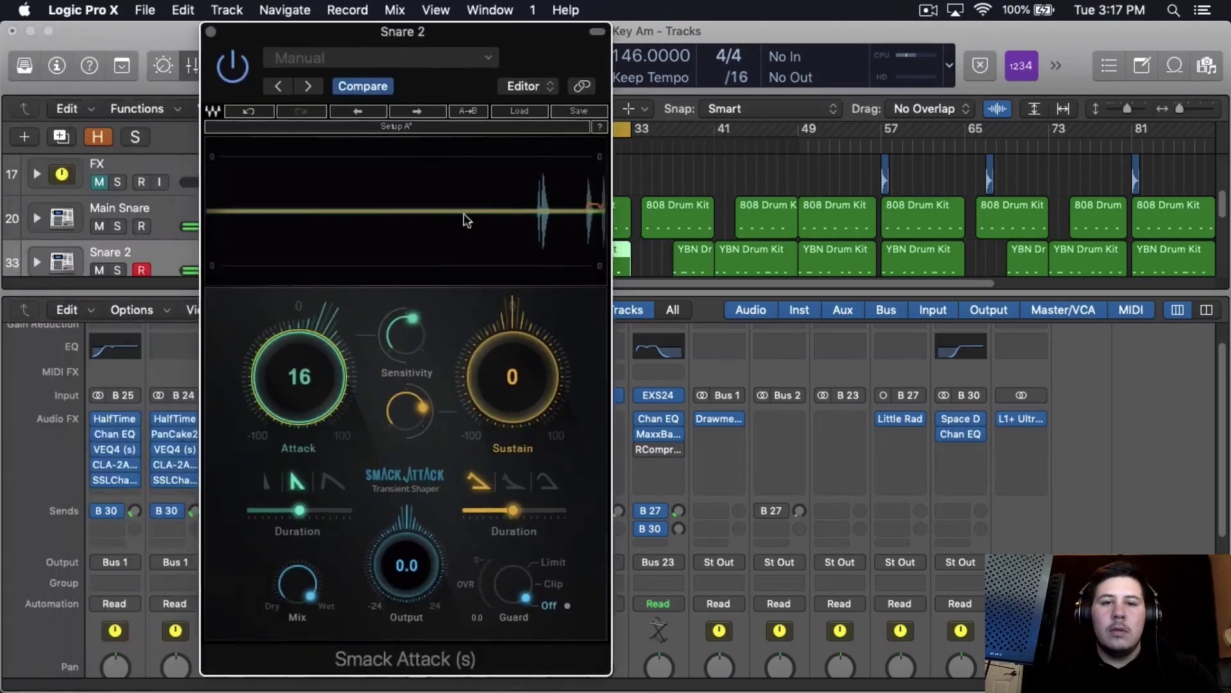
Adjust Smack Attack on Snare 2 to Attack 12 with the sharpest attack shape and Sustain 1, then compare with the plug-in bypassed
{"action": "left_click_drag", "start_coordinate": [295, 384], "coordinate": [297, 385]}
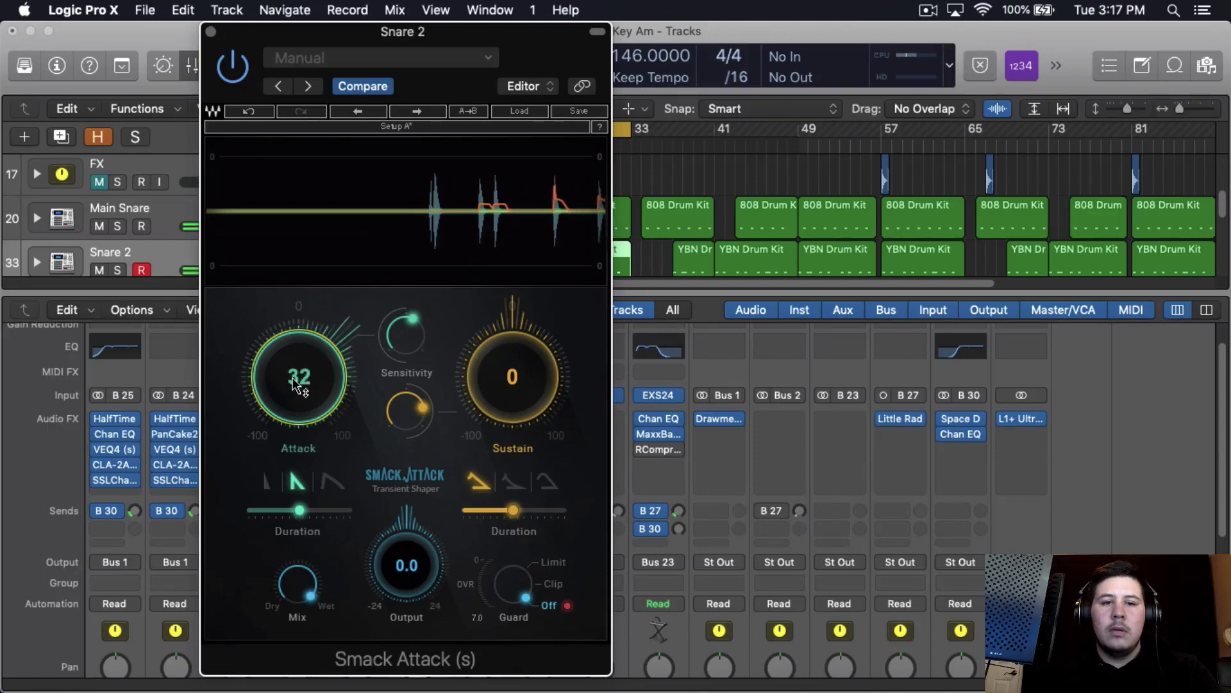
{"action": "left_click", "coordinate": [332, 486]}
{"action": "left_click_drag", "start_coordinate": [300, 511], "coordinate": [299, 517]}
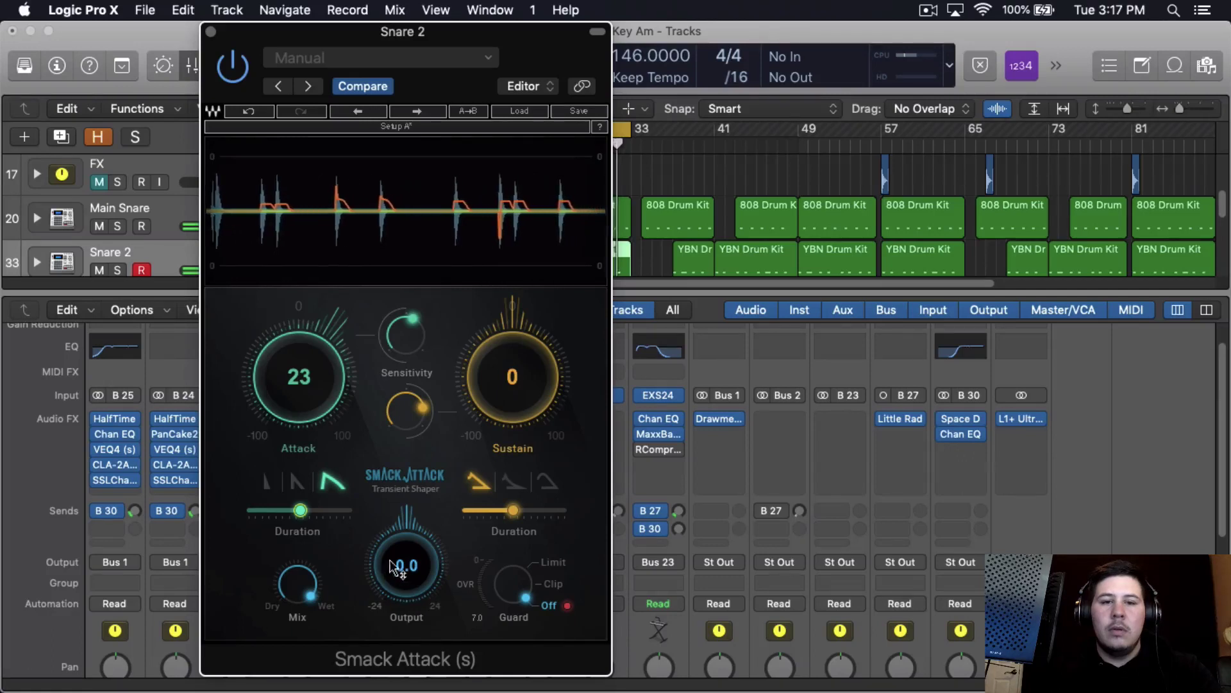
{"action": "left_click_drag", "start_coordinate": [299, 411], "coordinate": [301, 420]}
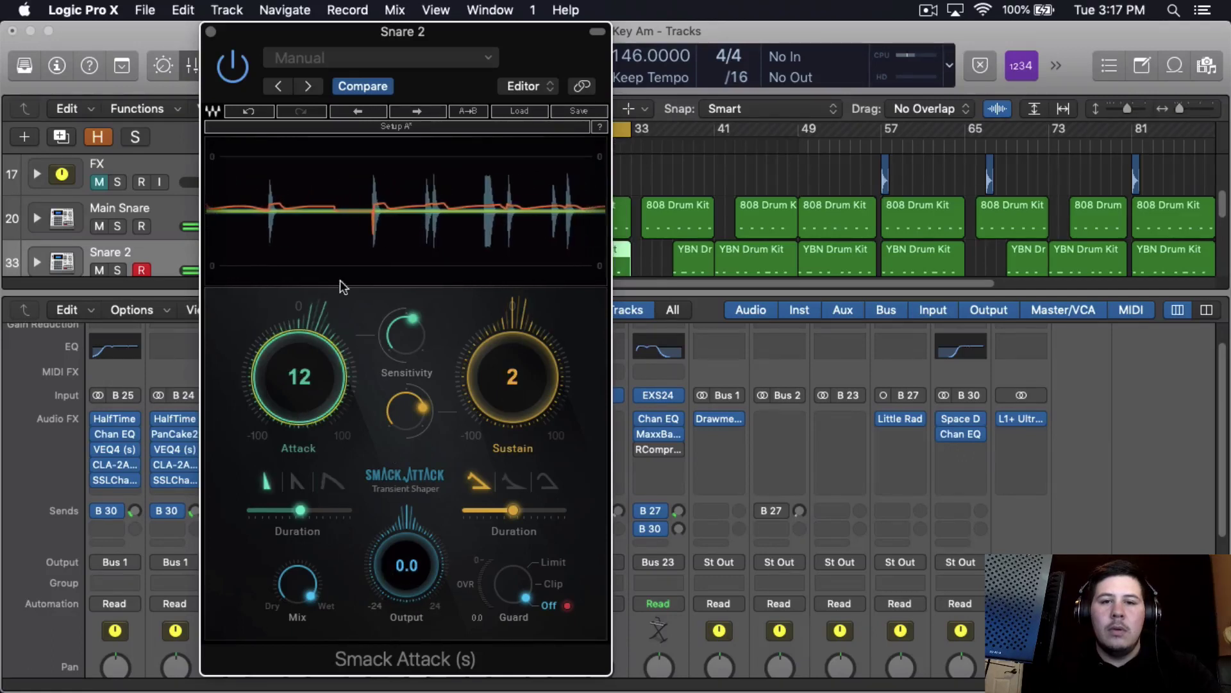
{"action": "left_click_drag", "start_coordinate": [470, 375], "coordinate": [477, 379]}
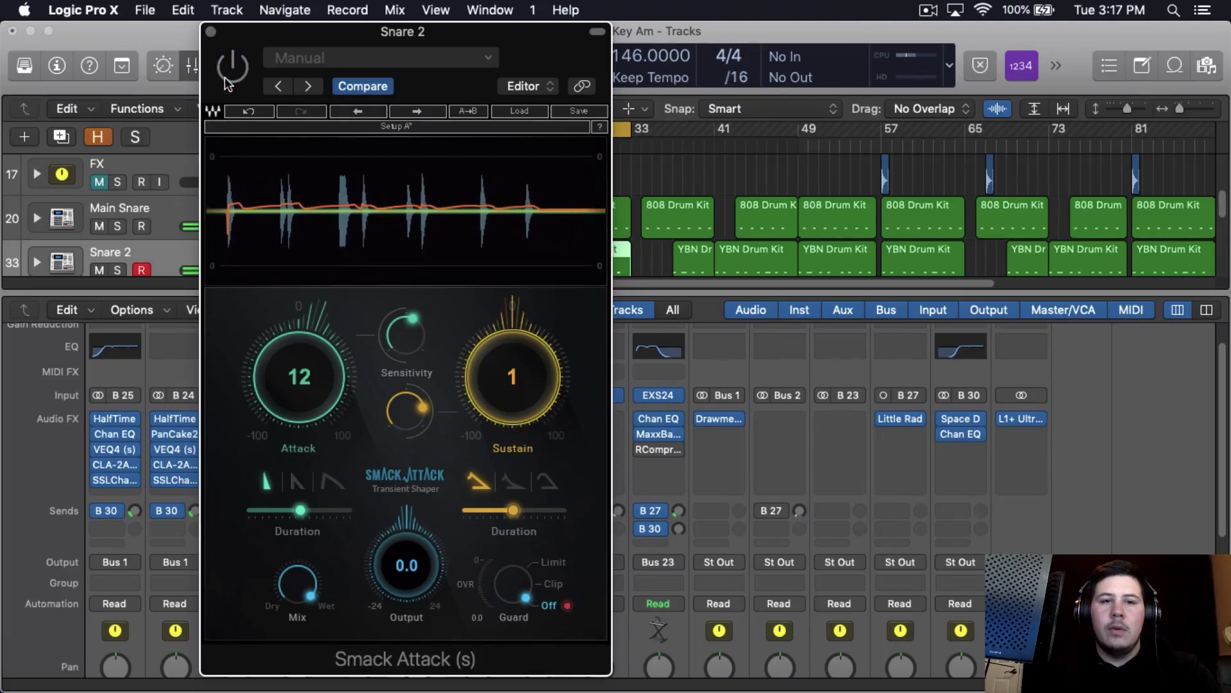
Insert a Channel EQ in the first empty audio effect slot of the Kick channel
{"action": "scroll", "coordinate": [286, 379], "scroll_direction": "up", "scroll_amount": 1}
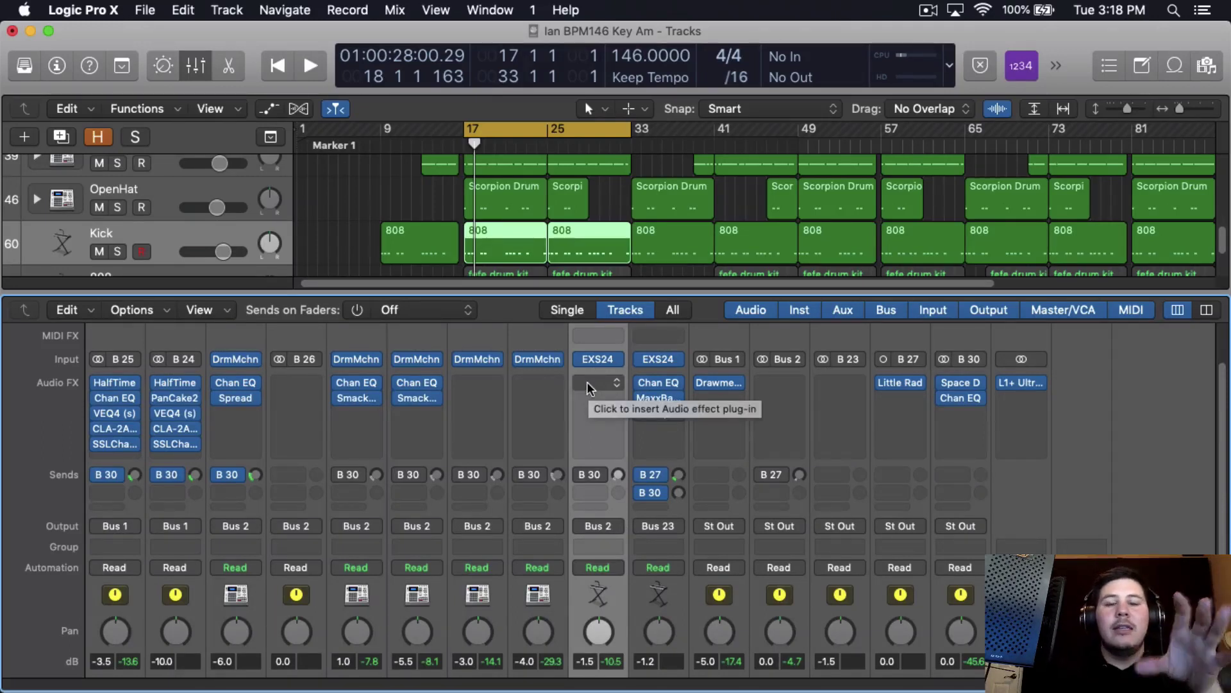
{"action": "left_click", "coordinate": [587, 387]}
{"action": "mouse_move", "coordinate": [641, 539]}
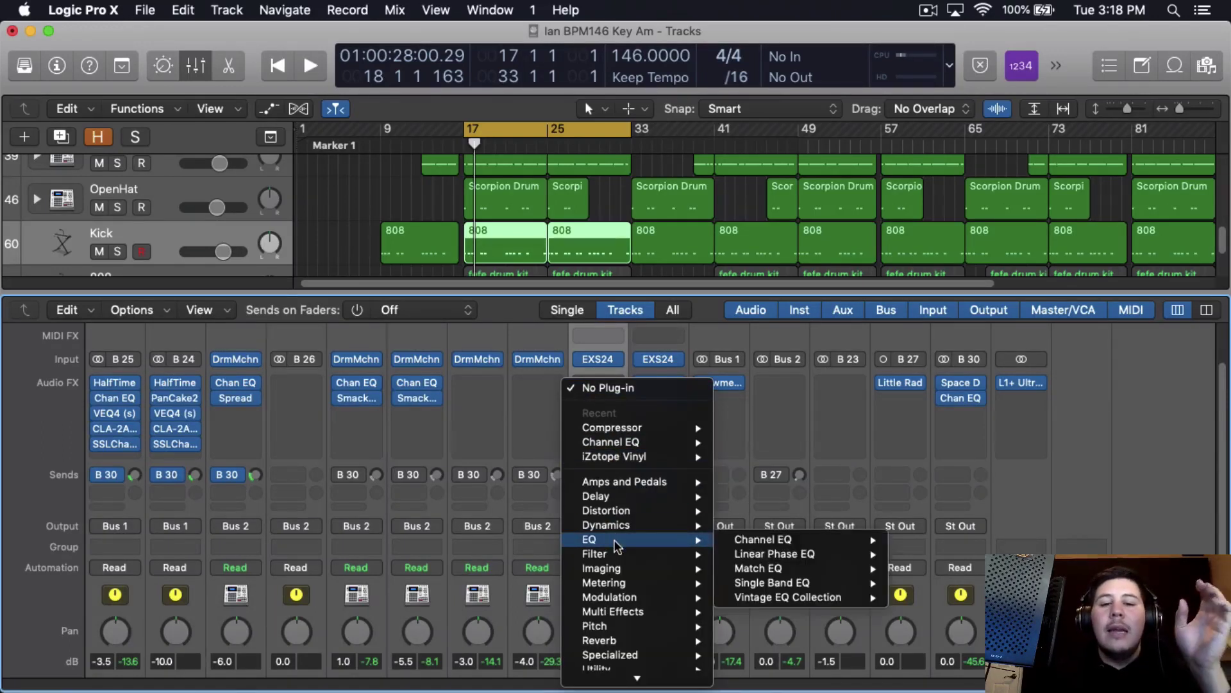
{"action": "mouse_move", "coordinate": [808, 540]}
{"action": "left_click", "coordinate": [918, 540]}
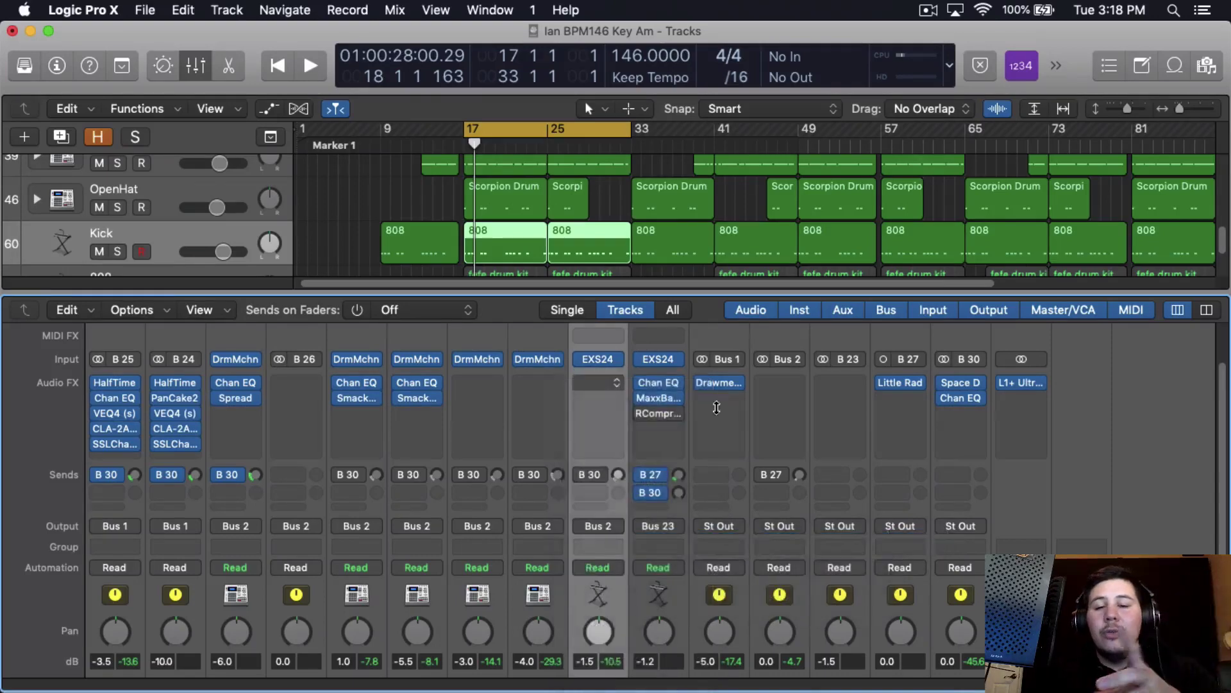
{"action": "left_click", "coordinate": [90, 140]}
{"action": "key", "text": "i"}
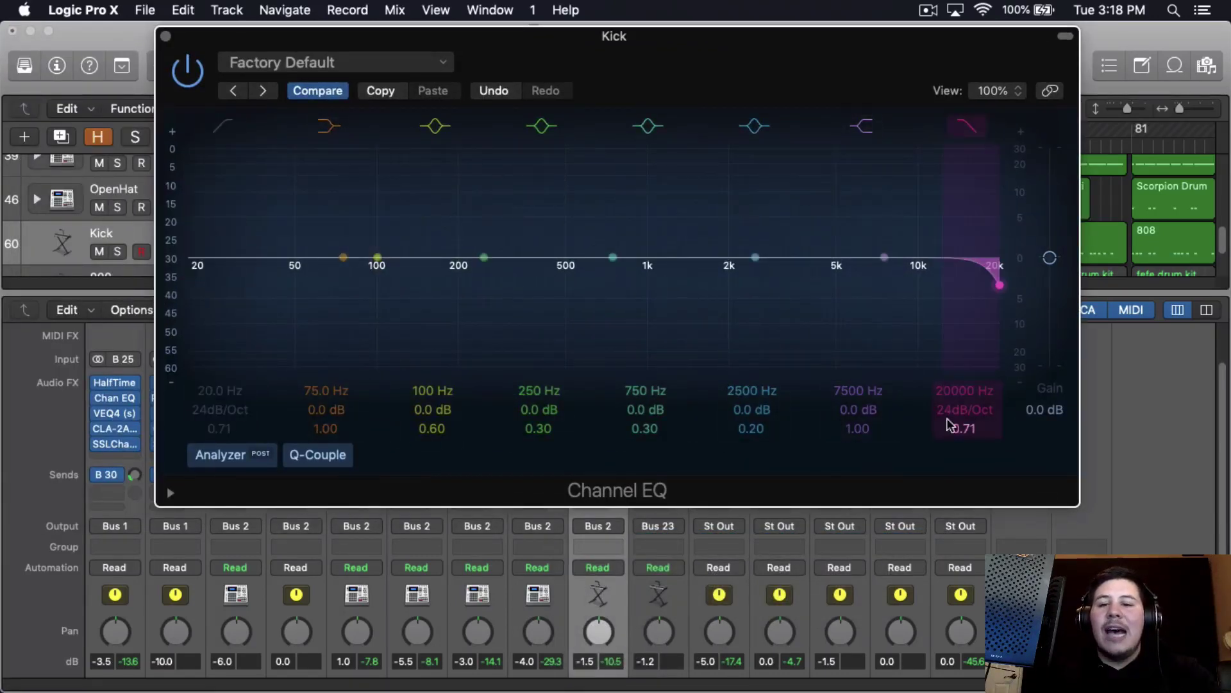
During playback, set the Kick EQ's high cut to 4250 Hz at 12 dB/Oct and cut 400 Hz by 1.0 dB with Q 1.60
{"action": "key", "text": "space"}
{"action": "left_click_drag", "start_coordinate": [958, 406], "coordinate": [964, 366]}
{"action": "left_click_drag", "start_coordinate": [170, 269], "coordinate": [171, 358]}
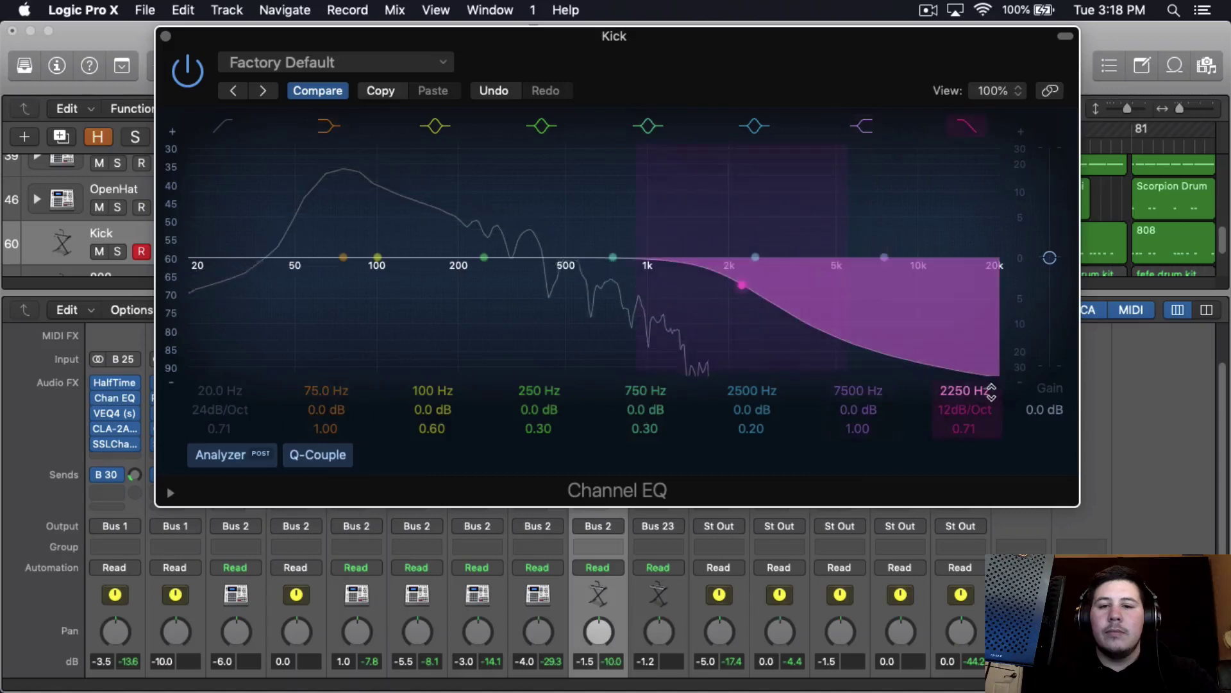
{"action": "left_click_drag", "start_coordinate": [964, 391], "coordinate": [965, 352]}
{"action": "left_click_drag", "start_coordinate": [538, 429], "coordinate": [544, 346]}
{"action": "mouse_move", "coordinate": [539, 409]}
{"action": "left_mouse_down"}
{"action": "mouse_move", "coordinate": [539, 448]}
{"action": "mouse_move", "coordinate": [536, 410]}
{"action": "left_mouse_up"}
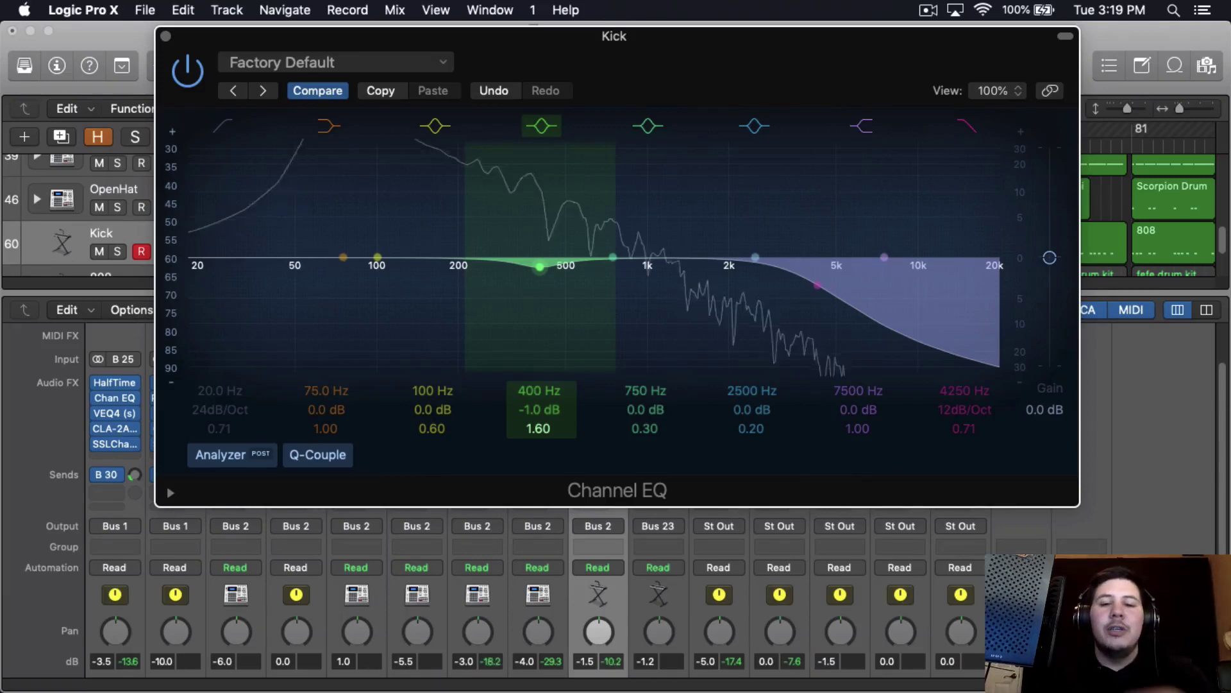
{"action": "left_click", "coordinate": [165, 36]}
Insert the mono Waves MaxxBass plug-in after the Channel EQ on the Kick channel
{"action": "left_click", "coordinate": [613, 383]}
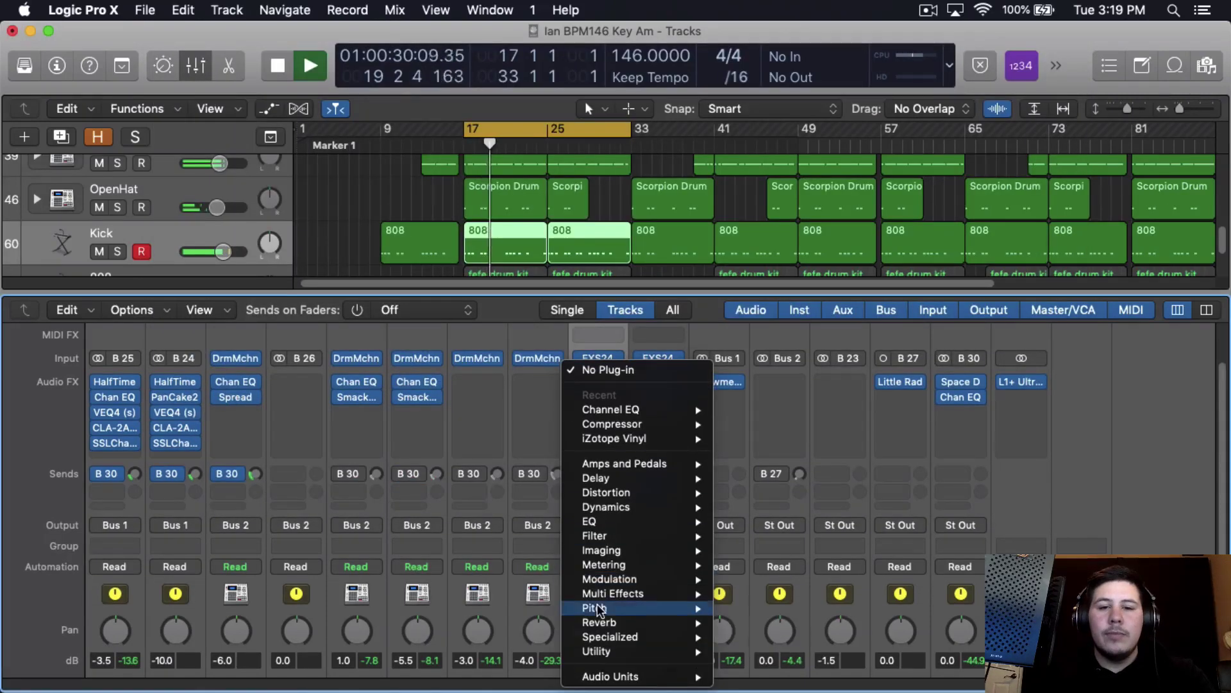
{"action": "mouse_move", "coordinate": [695, 676]}
{"action": "mouse_move", "coordinate": [822, 682]}
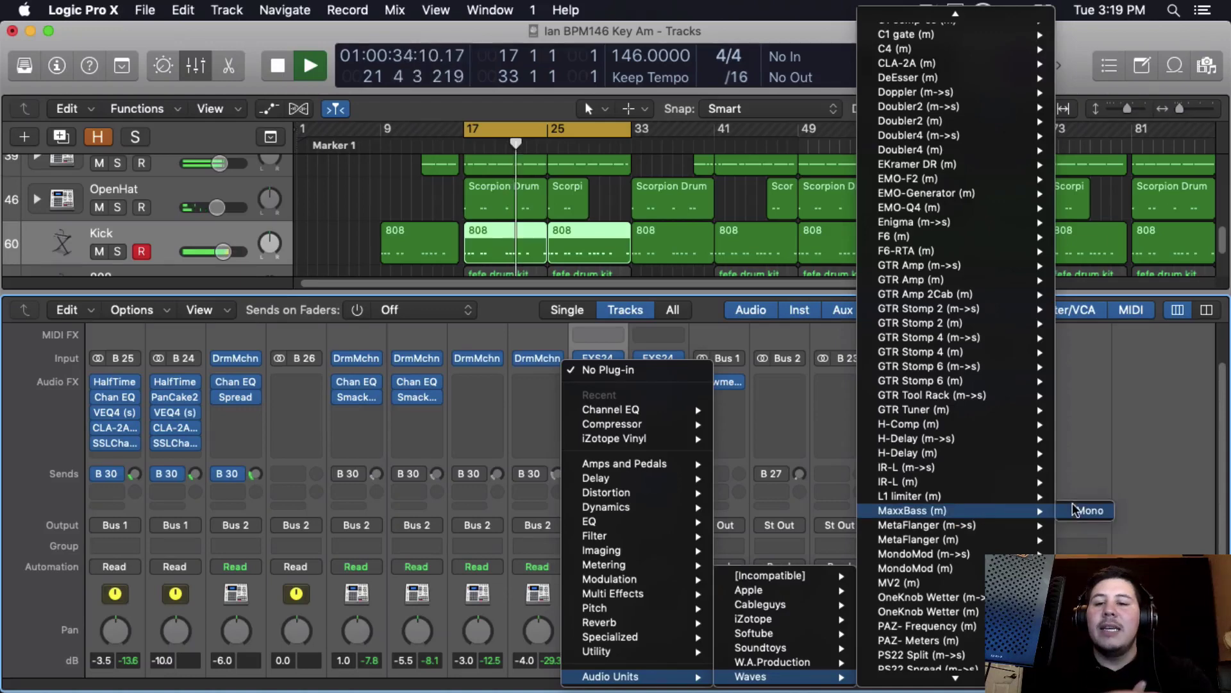
{"action": "left_click", "coordinate": [977, 512]}
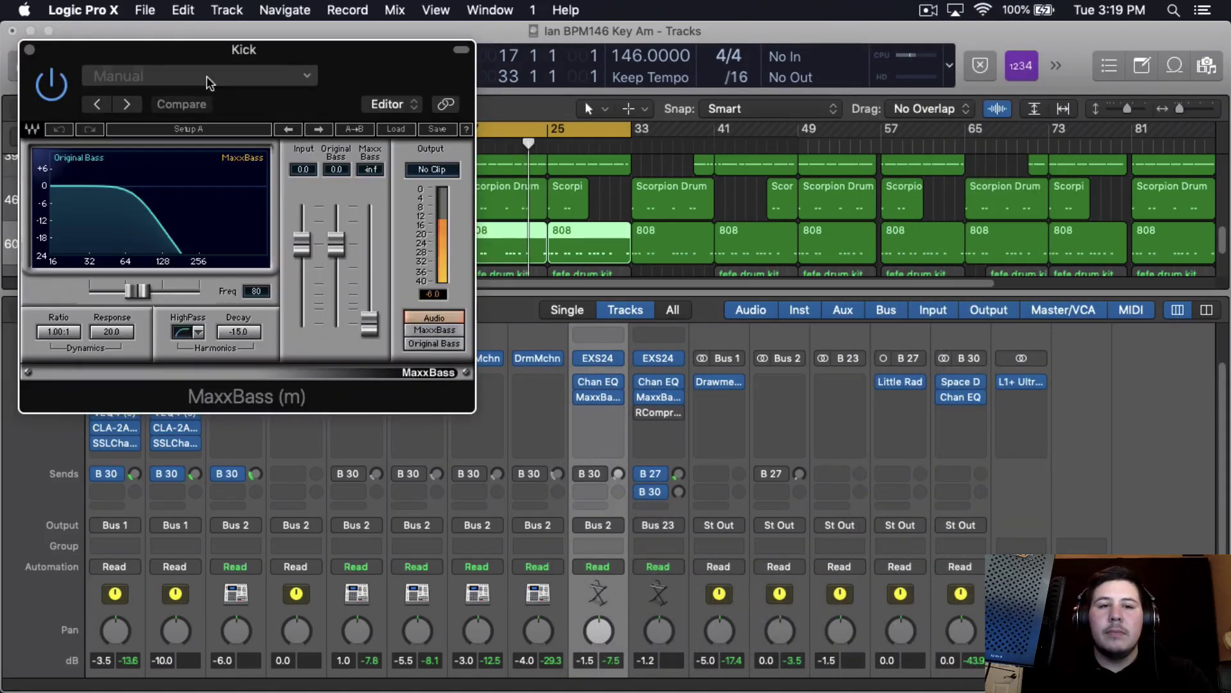
Load MaxxBass's Medium factory preset, set its MaxxBass level to -10.0 and frequency to 100, and close the plug-in
{"action": "left_click", "coordinate": [207, 76]}
{"action": "mouse_move", "coordinate": [216, 415]}
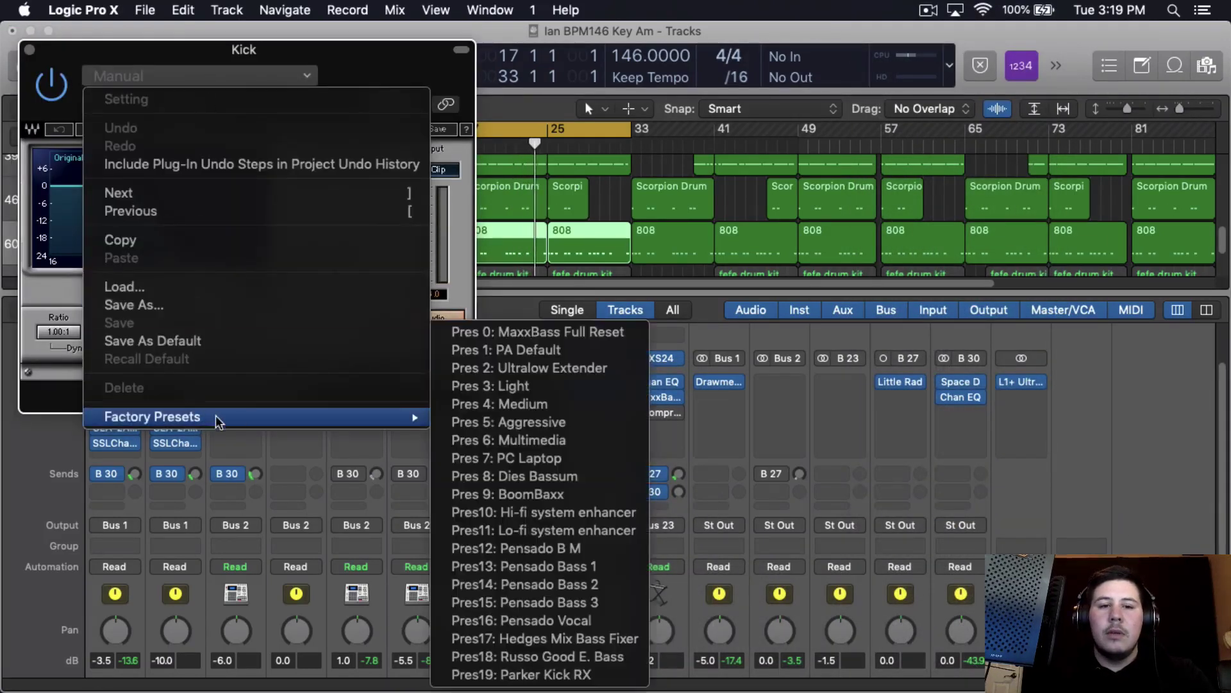
{"action": "left_click", "coordinate": [517, 406]}
{"action": "left_click_drag", "start_coordinate": [359, 283], "coordinate": [369, 279]}
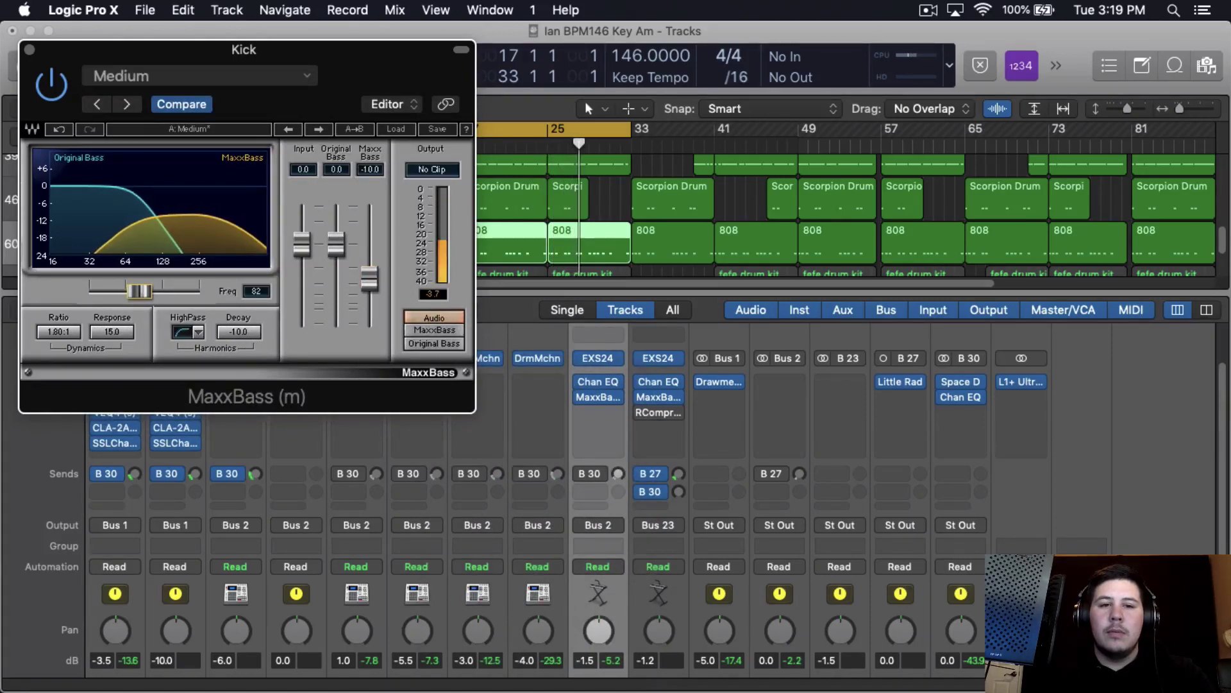
{"action": "left_click_drag", "start_coordinate": [141, 291], "coordinate": [150, 290]}
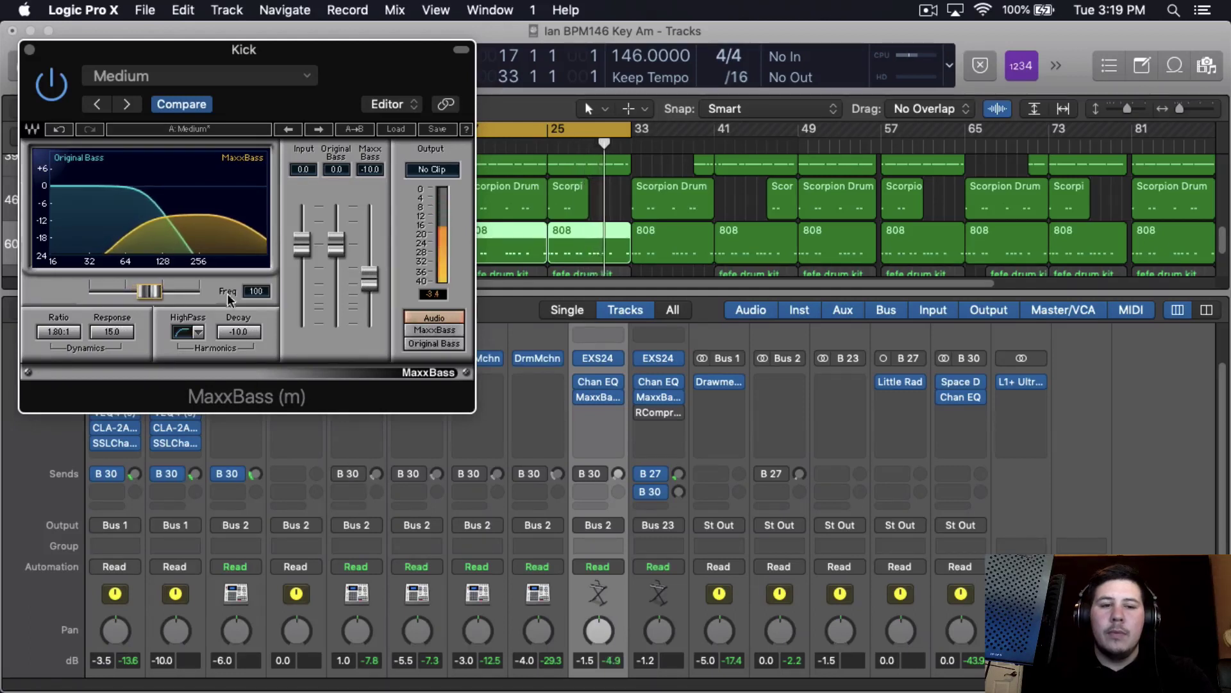
{"action": "left_click", "coordinate": [29, 49]}
Enlarge the track area to select HighHats, solo and unsolo it, and make the mixer taller again
{"action": "scroll", "coordinate": [503, 414], "scroll_direction": "down", "scroll_amount": 2}
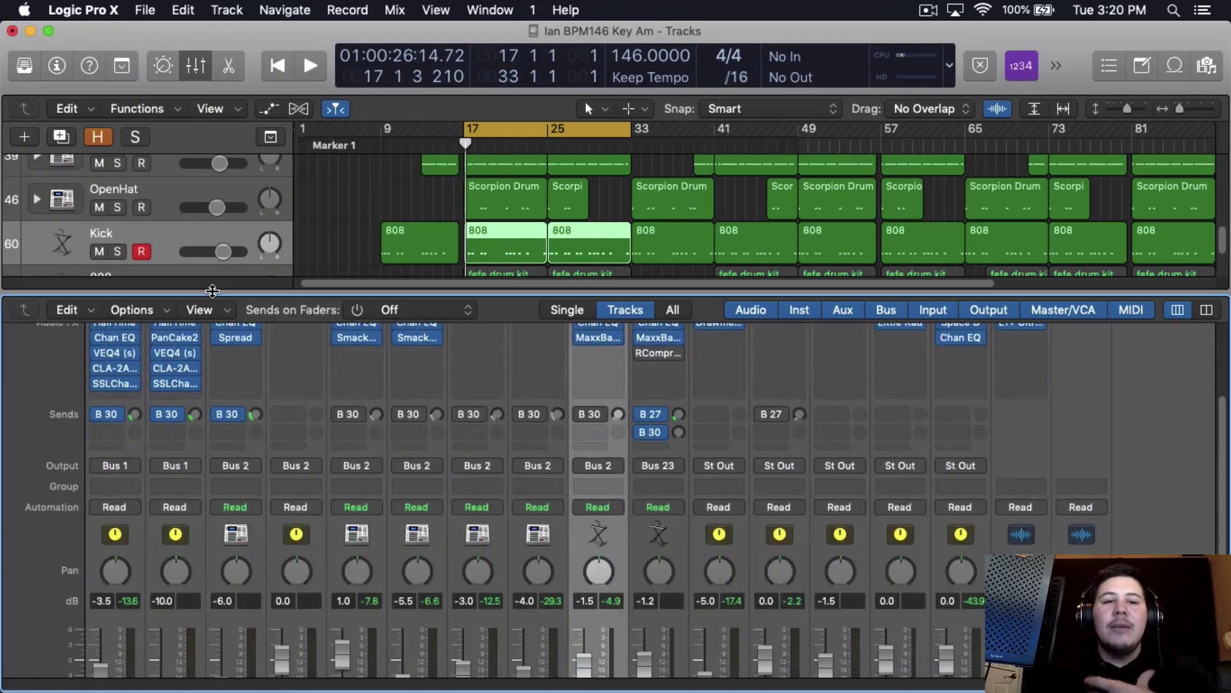
{"action": "left_click_drag", "start_coordinate": [206, 373], "coordinate": [200, 499]}
{"action": "left_click", "coordinate": [149, 274]}
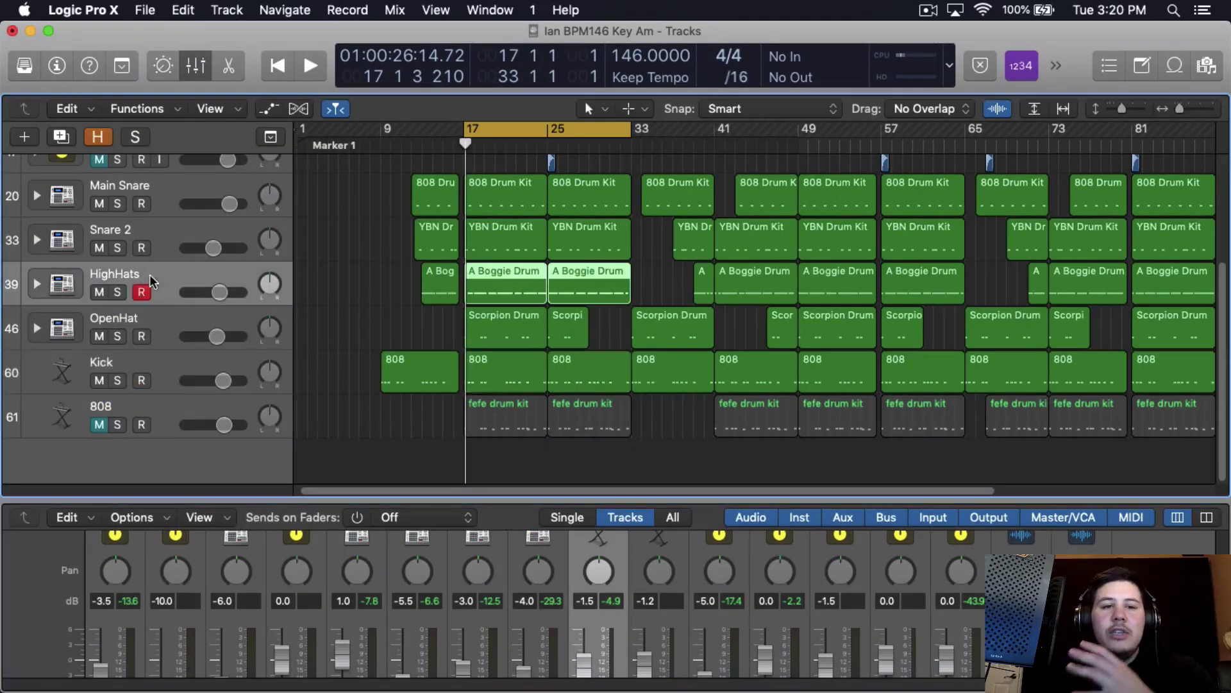
{"action": "left_click", "coordinate": [118, 292]}
{"action": "left_click_drag", "start_coordinate": [384, 499], "coordinate": [385, 324]}
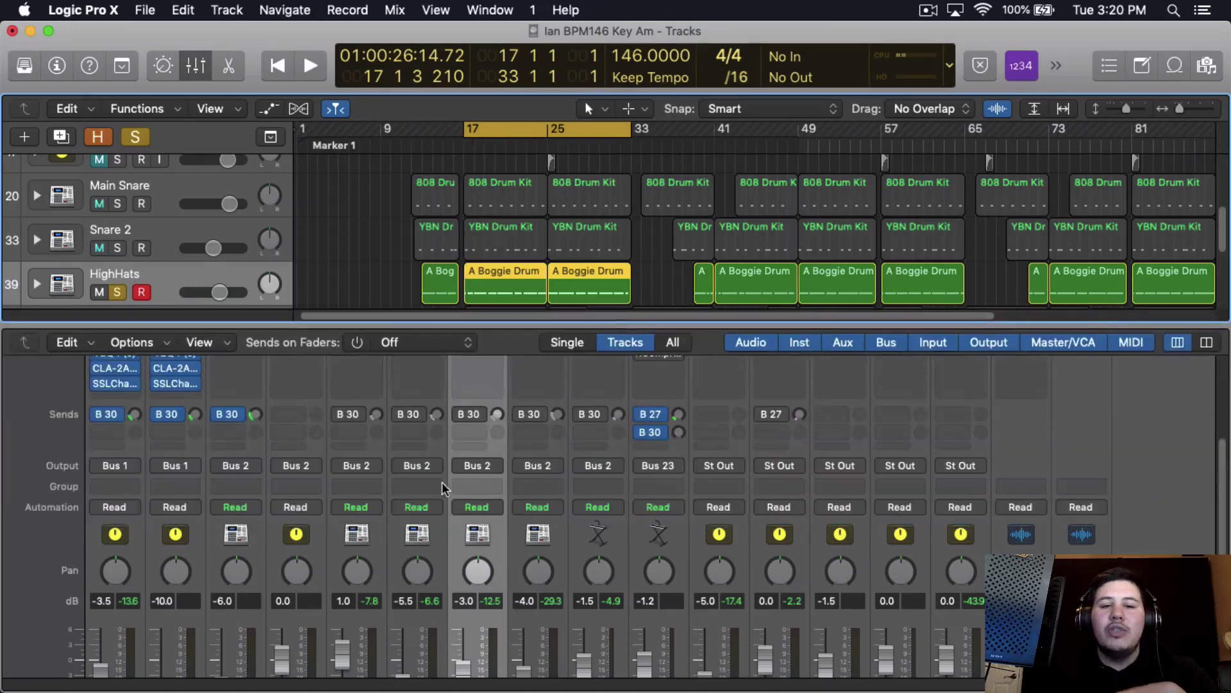
{"action": "left_click", "coordinate": [134, 137]}
Insert a stereo Channel EQ in the first empty audio effect slot of the HighHats channel
{"action": "scroll", "coordinate": [433, 469], "scroll_direction": "up", "scroll_amount": 4}
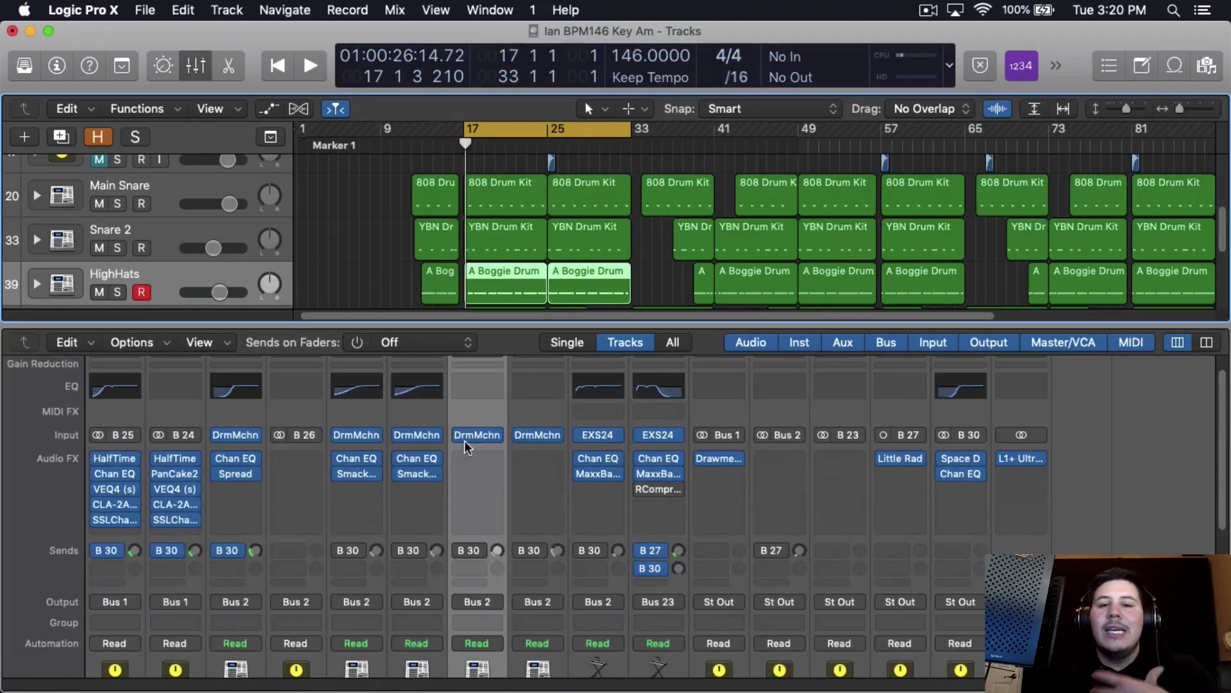
{"action": "left_click", "coordinate": [475, 459]}
{"action": "mouse_move", "coordinate": [513, 644]}
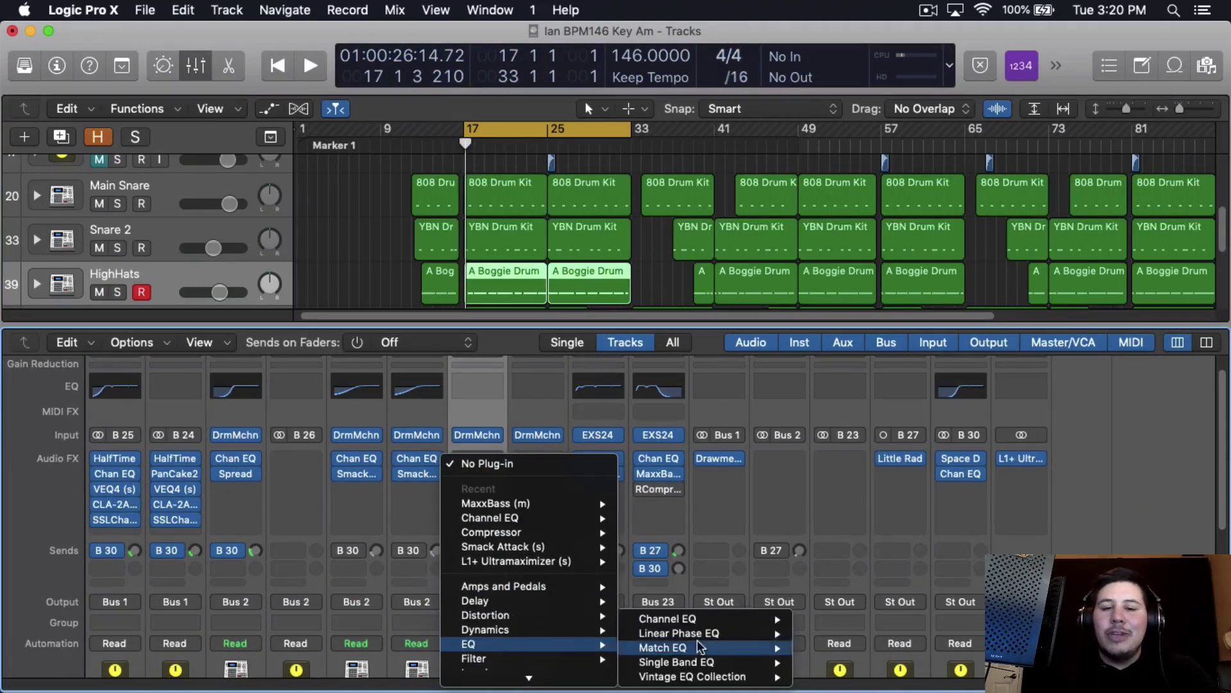
{"action": "mouse_move", "coordinate": [766, 620]}
{"action": "left_click", "coordinate": [830, 619]}
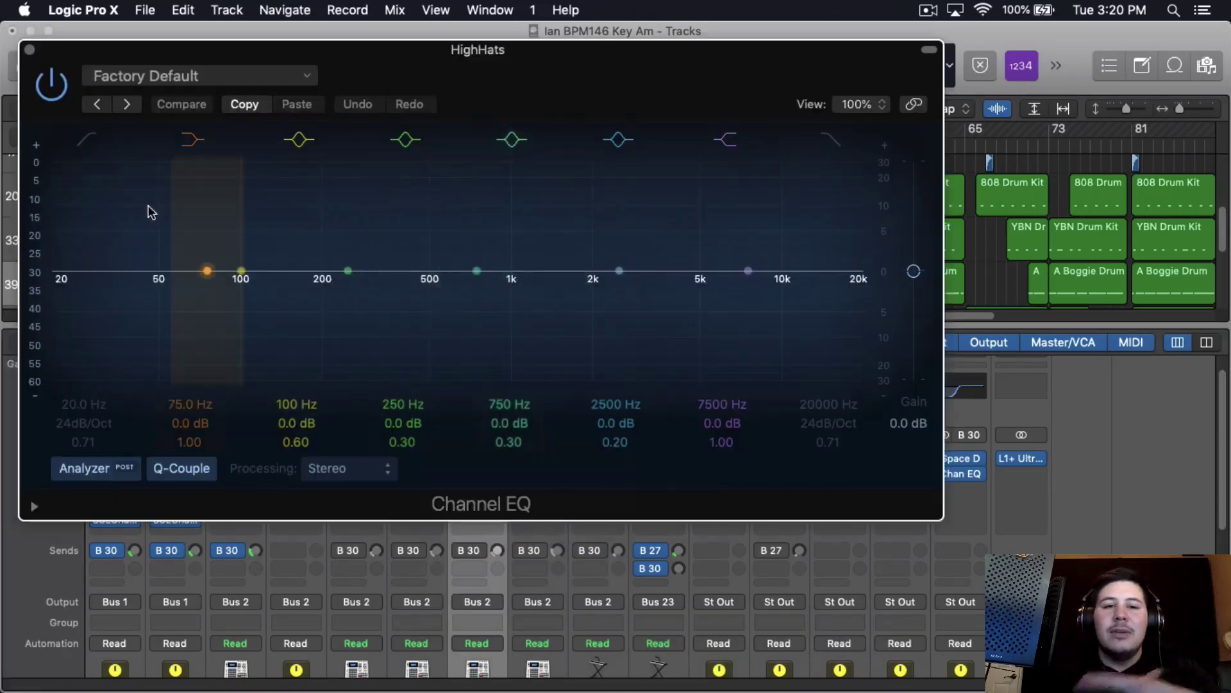
Set the HighHats EQ's low cut to 1160 Hz at 12 dB/Oct and its high cut to 15600 Hz at 24 dB/Oct, then close it
{"action": "left_click", "coordinate": [86, 140]}
{"action": "left_click_drag", "start_coordinate": [84, 406], "coordinate": [83, 457]}
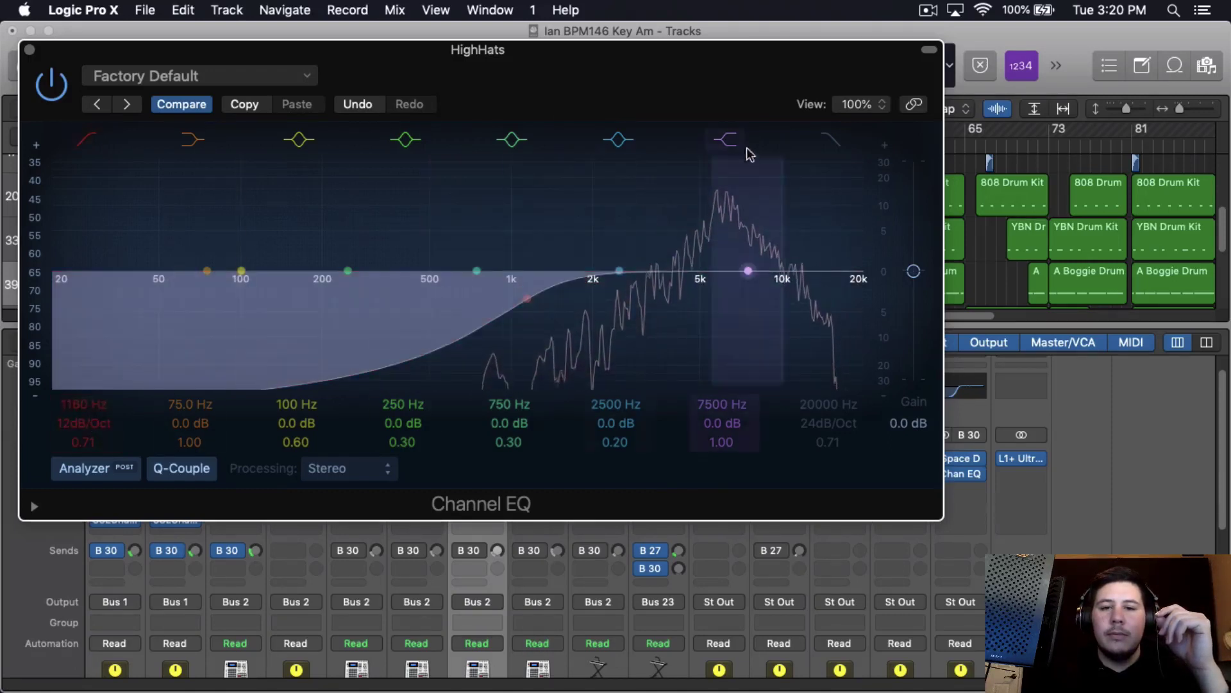
{"action": "mouse_move", "coordinate": [839, 398]}
{"action": "left_mouse_down"}
{"action": "mouse_move", "coordinate": [839, 430]}
{"action": "mouse_move", "coordinate": [839, 415]}
{"action": "left_mouse_up"}
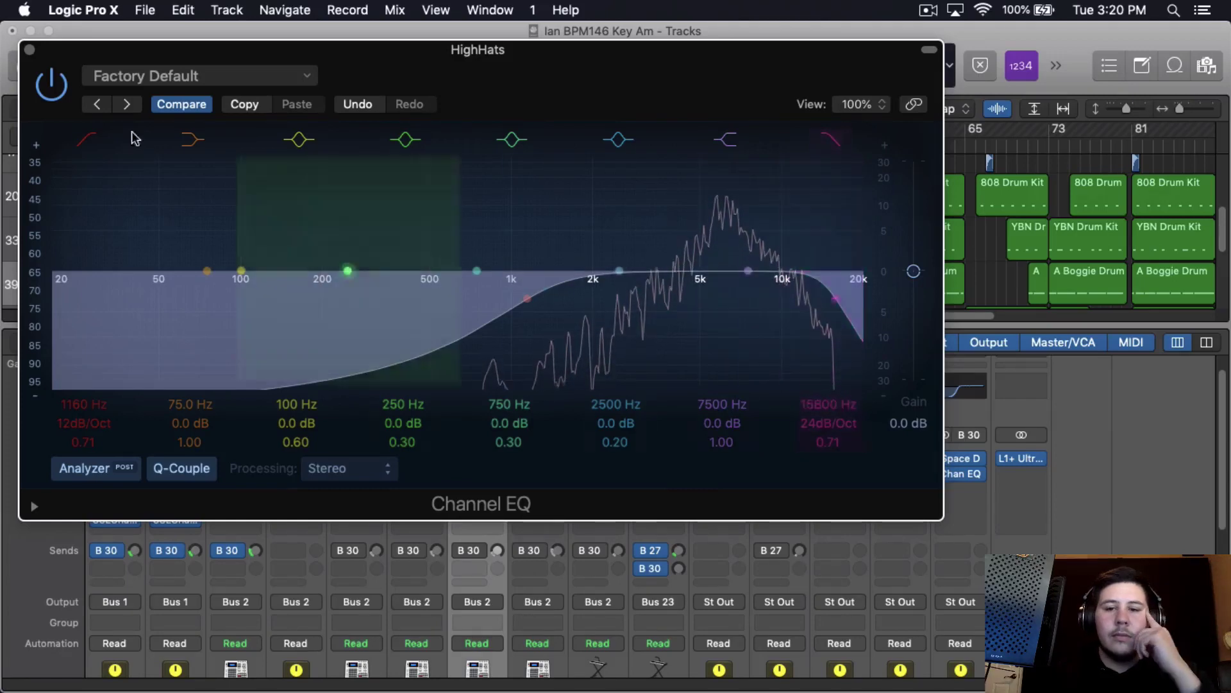
{"action": "left_click", "coordinate": [29, 49]}
Insert a stereo Tremolo after the EQ on HighHats, set its depth to 25%, and close it
{"action": "left_click", "coordinate": [478, 473]}
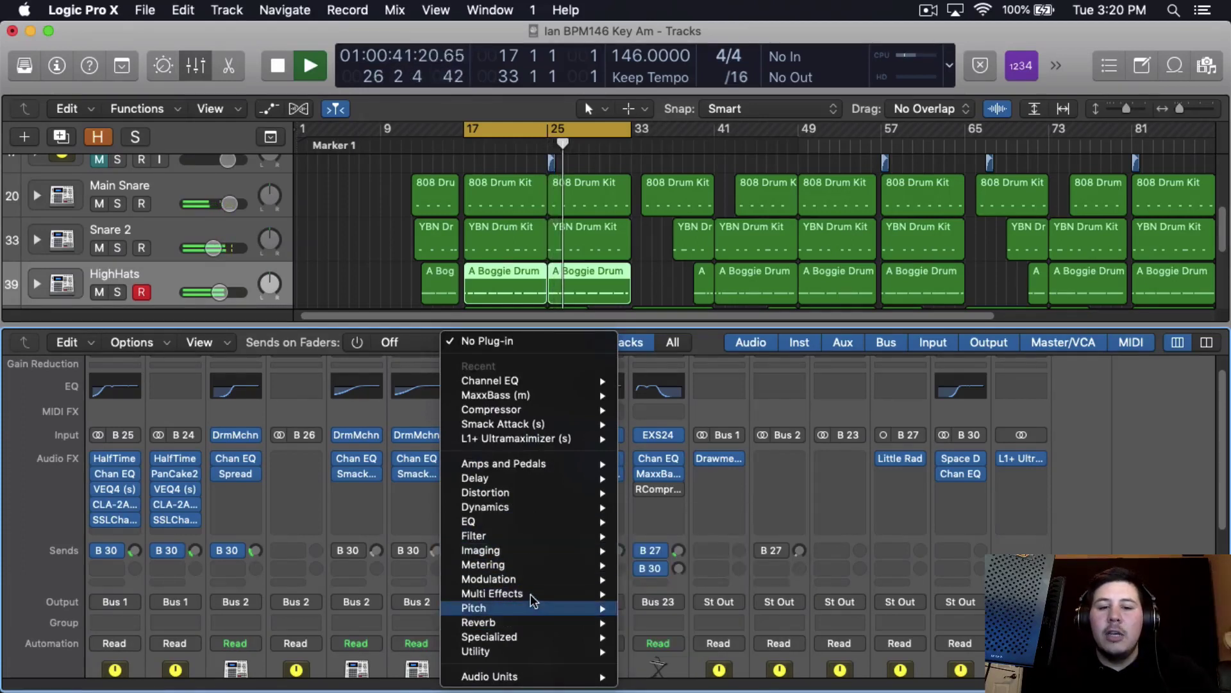
{"action": "mouse_move", "coordinate": [539, 579]}
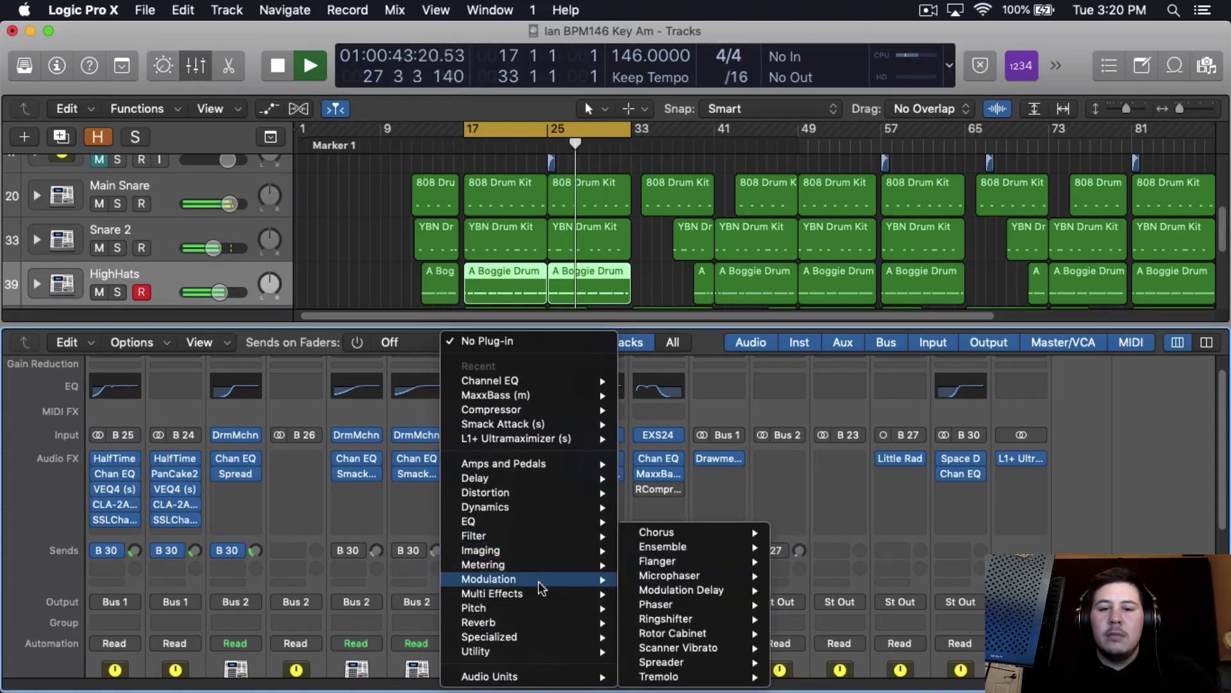
{"action": "mouse_move", "coordinate": [686, 664]}
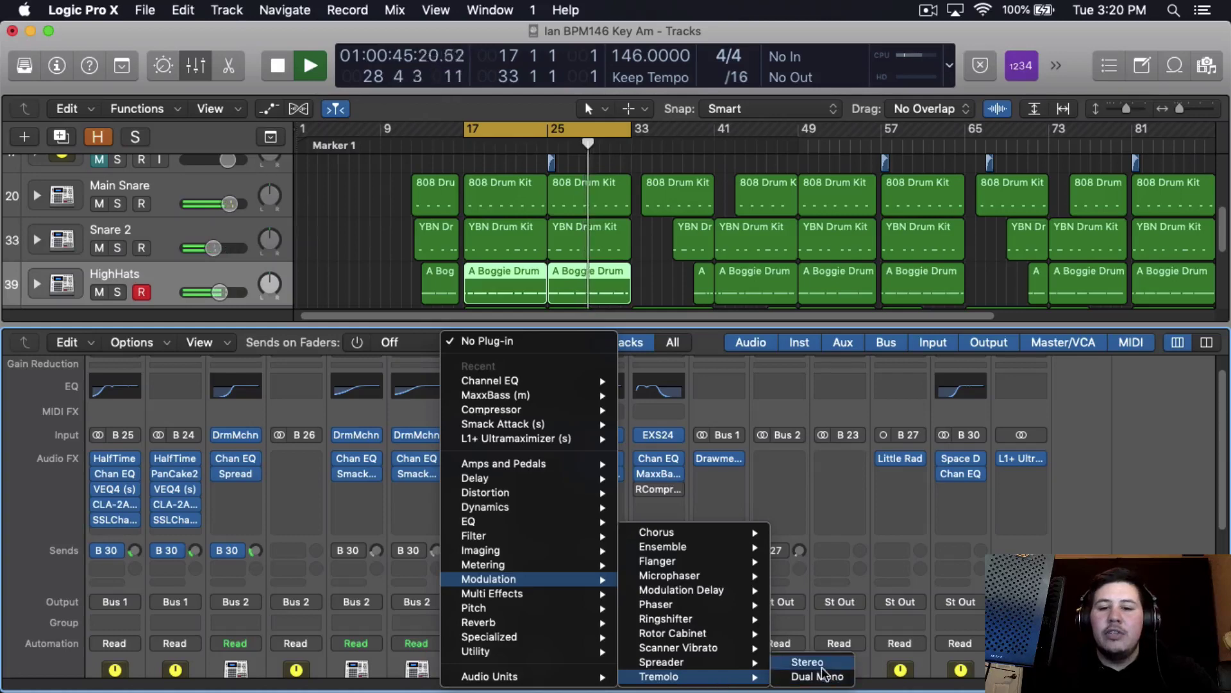
{"action": "left_click", "coordinate": [805, 670]}
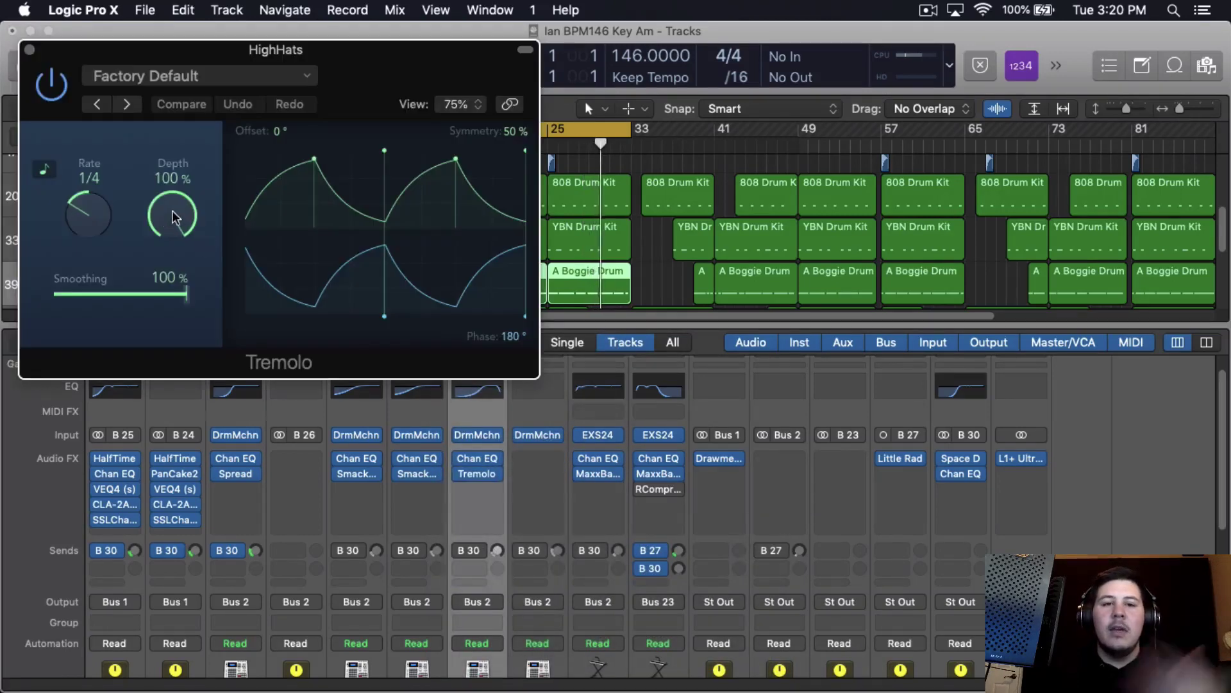
{"action": "left_click_drag", "start_coordinate": [174, 218], "coordinate": [191, 412]}
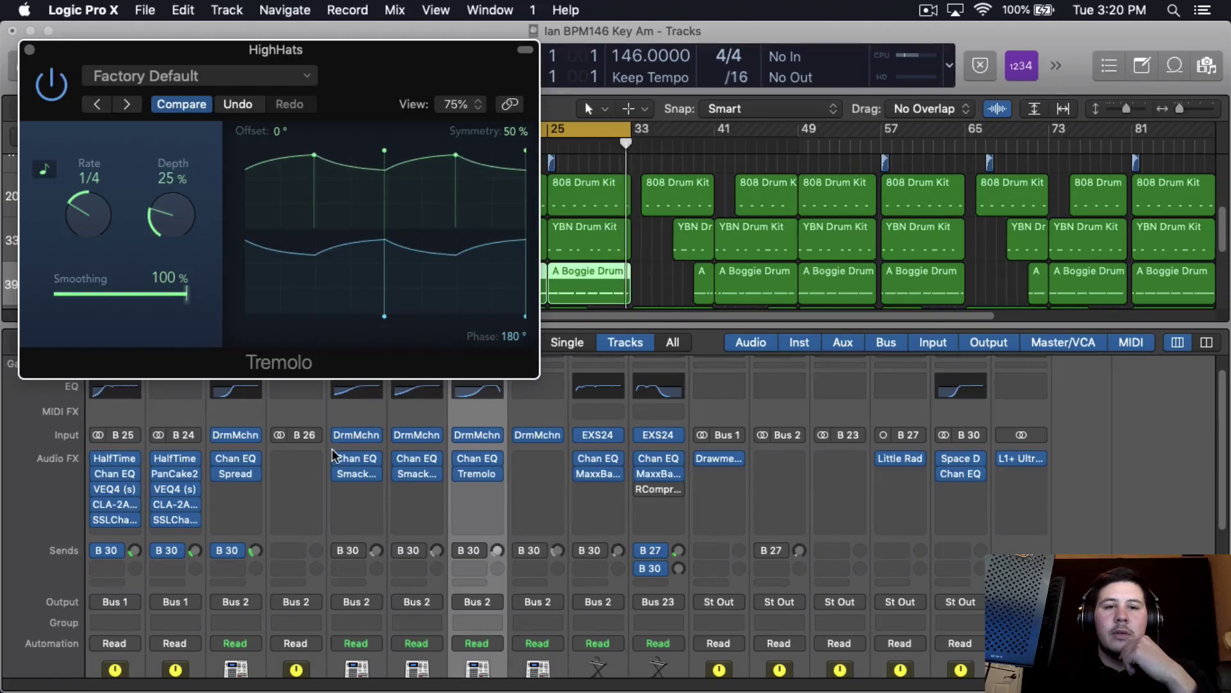
{"action": "scroll", "coordinate": [359, 455], "scroll_direction": "down", "scroll_amount": 5}
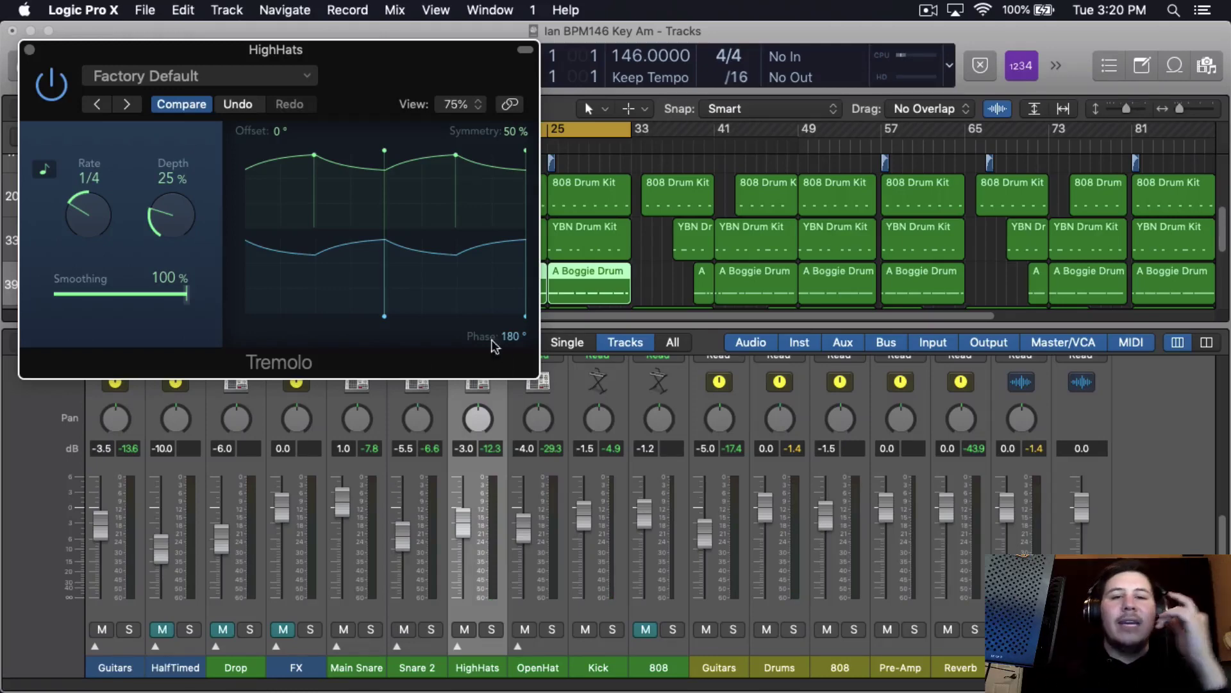
{"action": "left_click", "coordinate": [29, 50]}
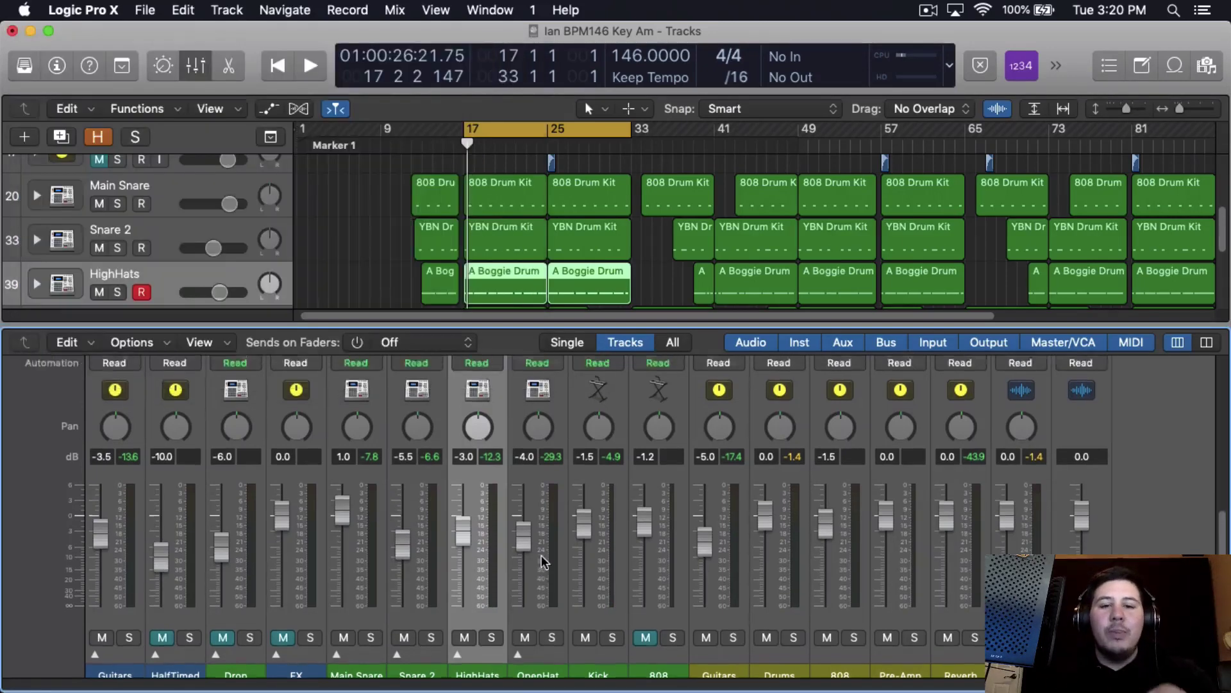
Insert a stereo Channel EQ in the first empty audio effect slot of the OpenHat channel
{"action": "scroll", "coordinate": [541, 555], "scroll_direction": "up", "scroll_amount": 5}
{"action": "left_click", "coordinate": [477, 456]}
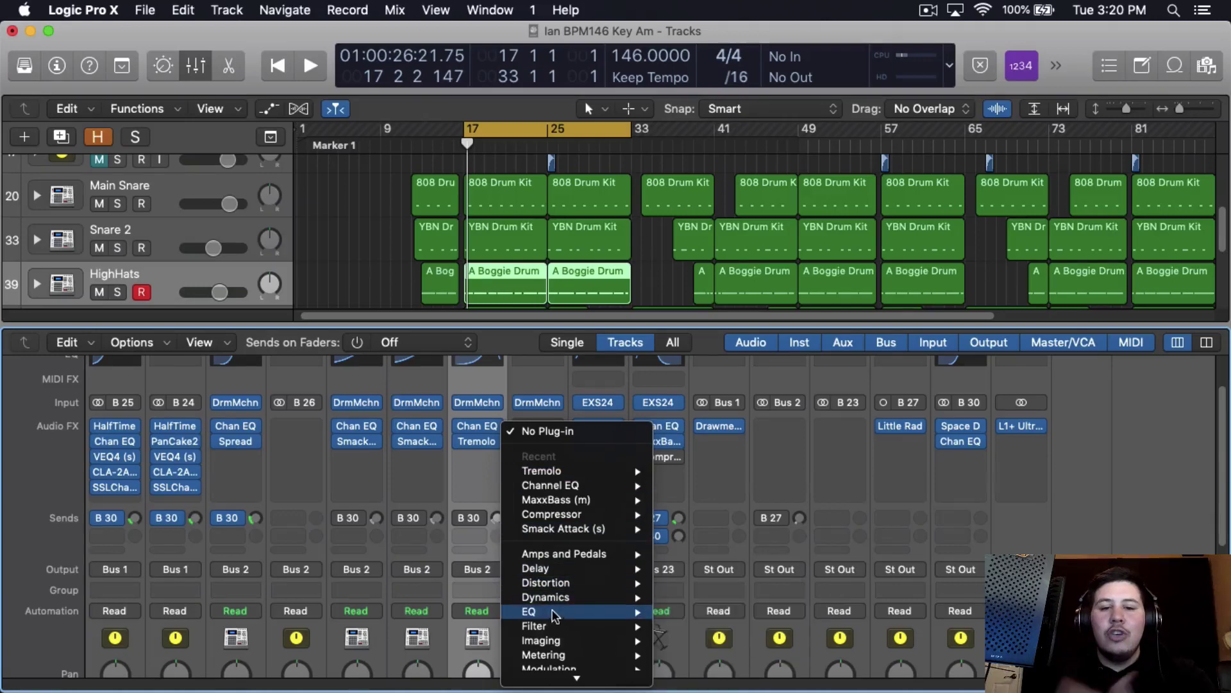
{"action": "left_click", "coordinate": [853, 611]}
Set the OpenHat EQ's low cut to 1820 Hz at 18 dB/Oct and its high cut to 14800 Hz at 24 dB/Oct, then close it
{"action": "left_click_drag", "start_coordinate": [547, 298], "coordinate": [582, 298]}
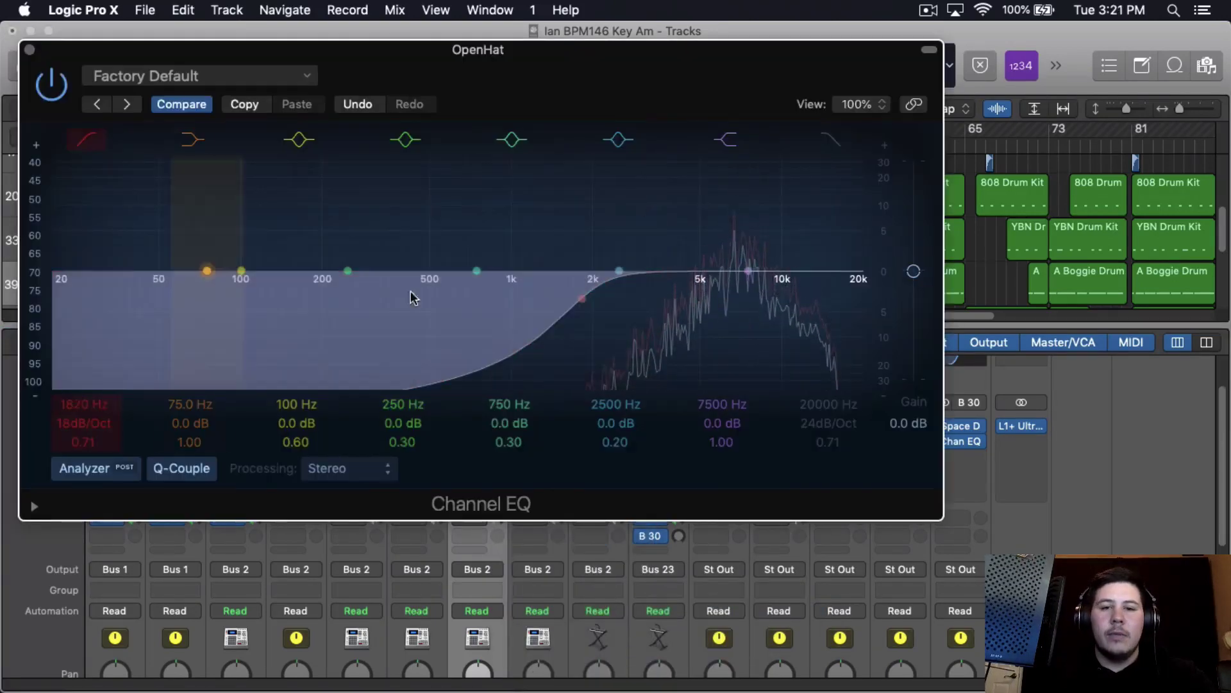
{"action": "mouse_move", "coordinate": [825, 288]}
{"action": "left_mouse_down"}
{"action": "mouse_move", "coordinate": [845, 298]}
{"action": "mouse_move", "coordinate": [824, 299]}
{"action": "left_mouse_up"}
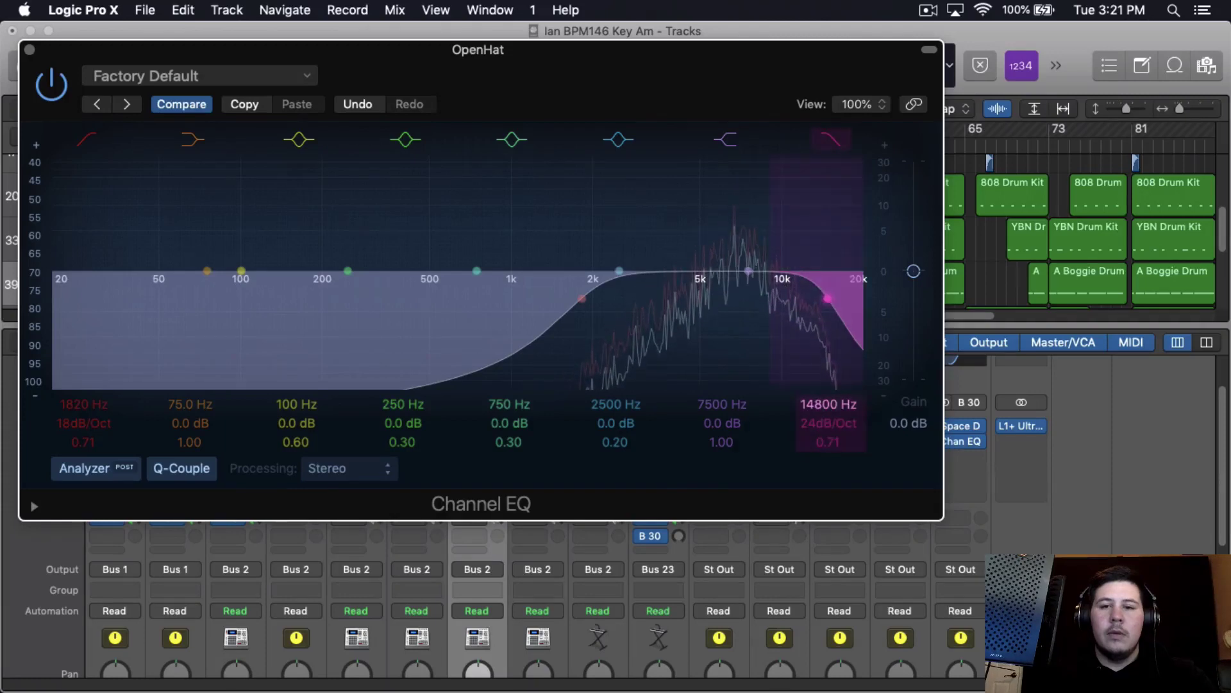
{"action": "key", "text": "super+w"}
{"action": "scroll", "coordinate": [363, 378], "scroll_direction": "down", "scroll_amount": 5}
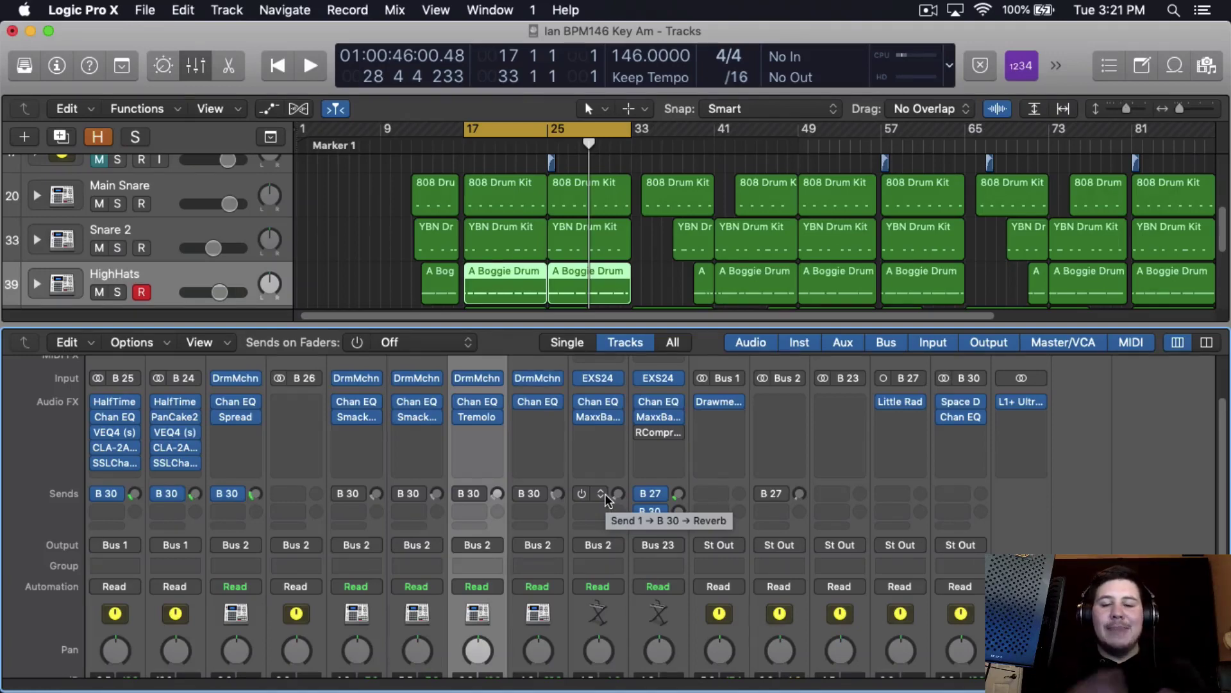
Solo the Drums bus and play the cycled section to audition the drums, ending with playback stopped
{"action": "scroll", "coordinate": [606, 500], "scroll_direction": "down", "scroll_amount": 5}
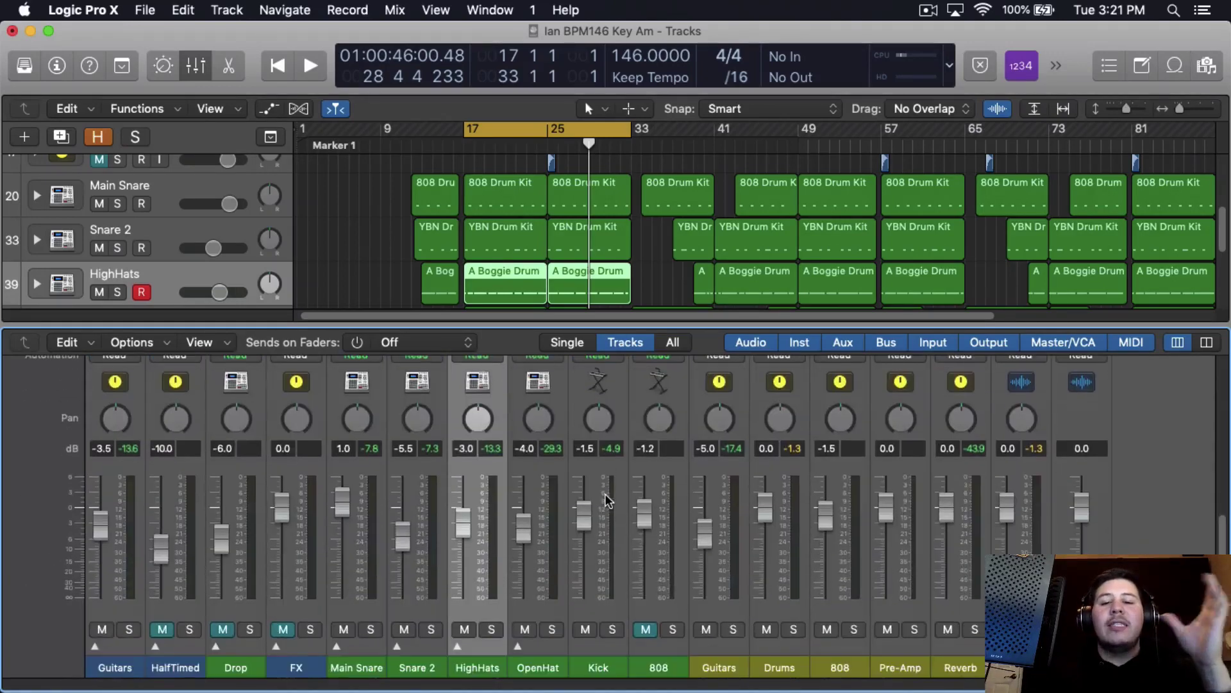
{"action": "left_click", "coordinate": [798, 629]}
{"action": "key", "text": "space"}
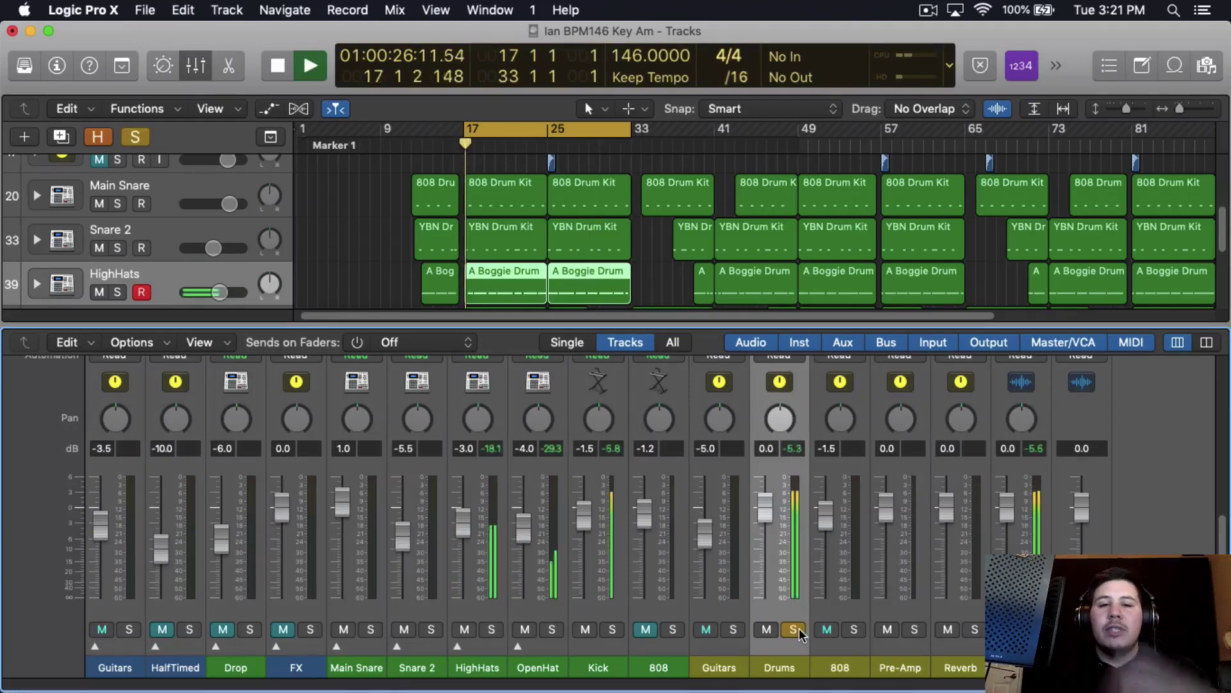
{"action": "scroll", "coordinate": [799, 631], "scroll_direction": "up", "scroll_amount": 4}
{"action": "key", "text": "space"}
Insert the Waves PuigTec EQP1A (s) in the first audio effect slot of the Drums bus
{"action": "scroll", "coordinate": [799, 632], "scroll_direction": "up", "scroll_amount": 4}
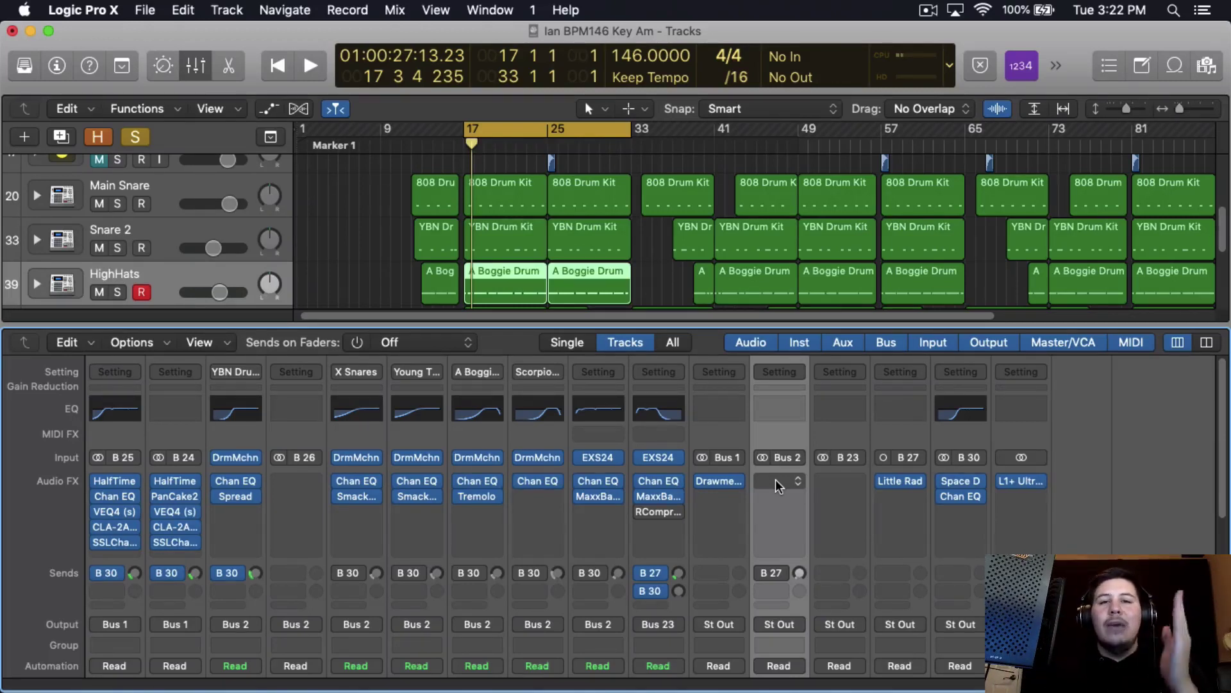
{"action": "left_click", "coordinate": [775, 479]}
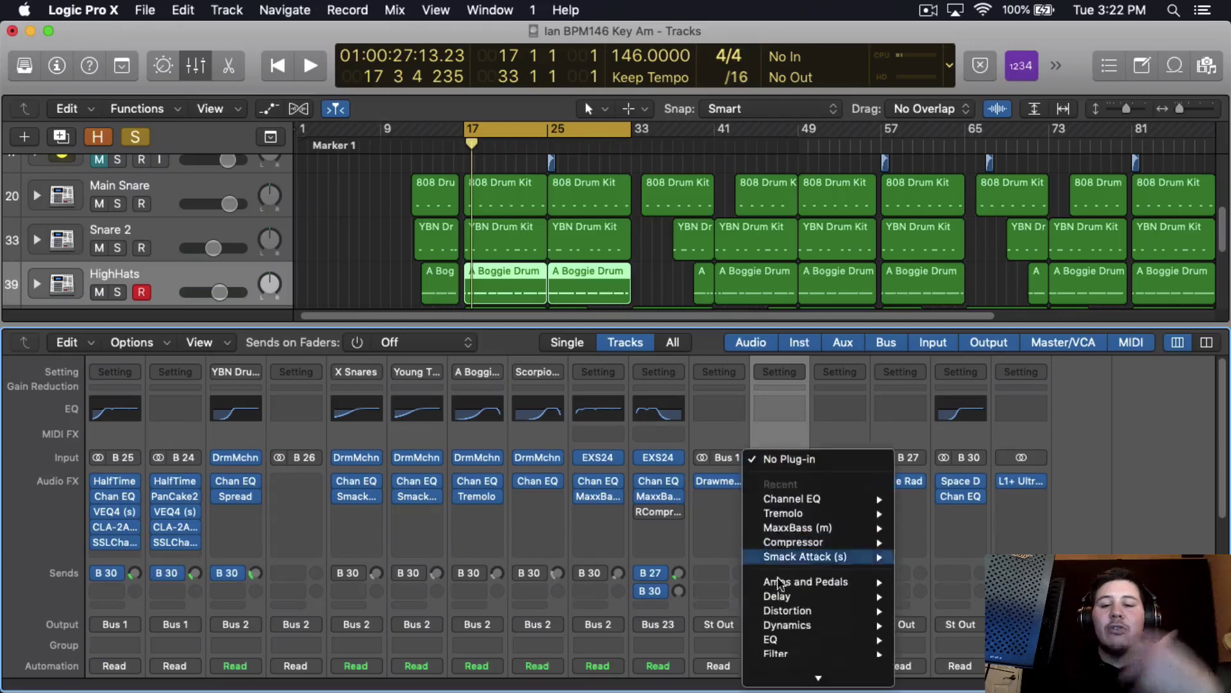
{"action": "mouse_move", "coordinate": [790, 676]}
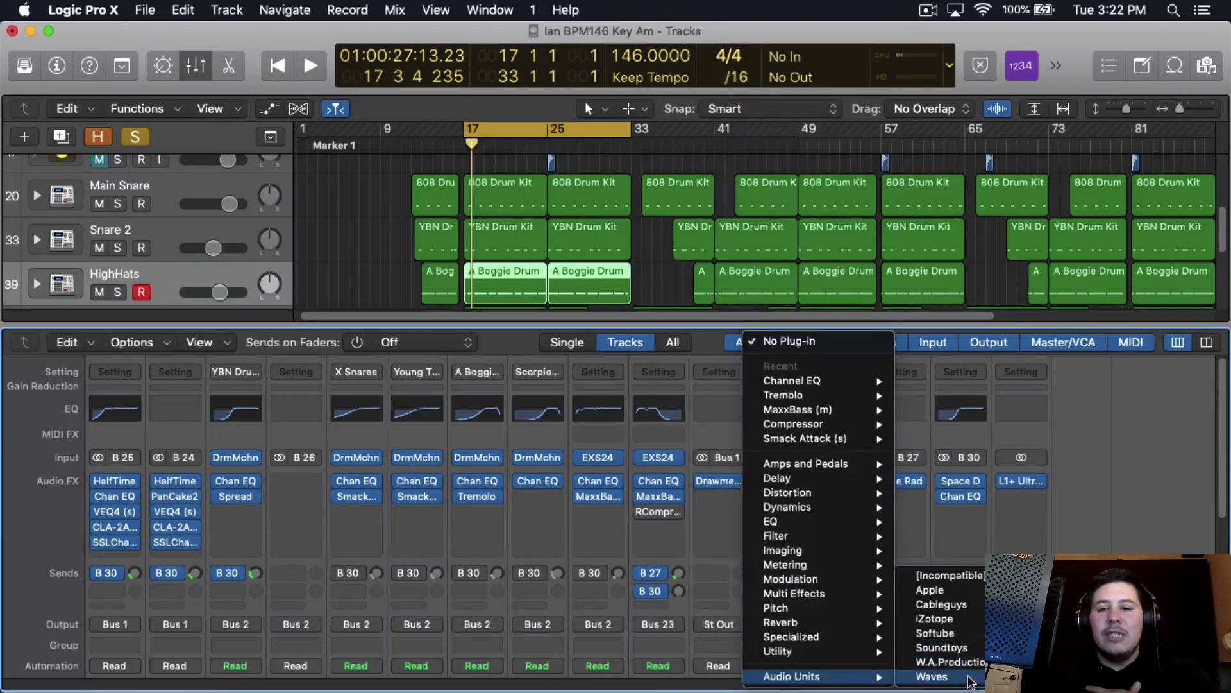
{"action": "mouse_move", "coordinate": [932, 676]}
{"action": "scroll", "coordinate": [799, 629], "scroll_direction": "down", "scroll_amount": 15}
{"action": "scroll", "coordinate": [798, 629], "scroll_direction": "down", "scroll_amount": 5}
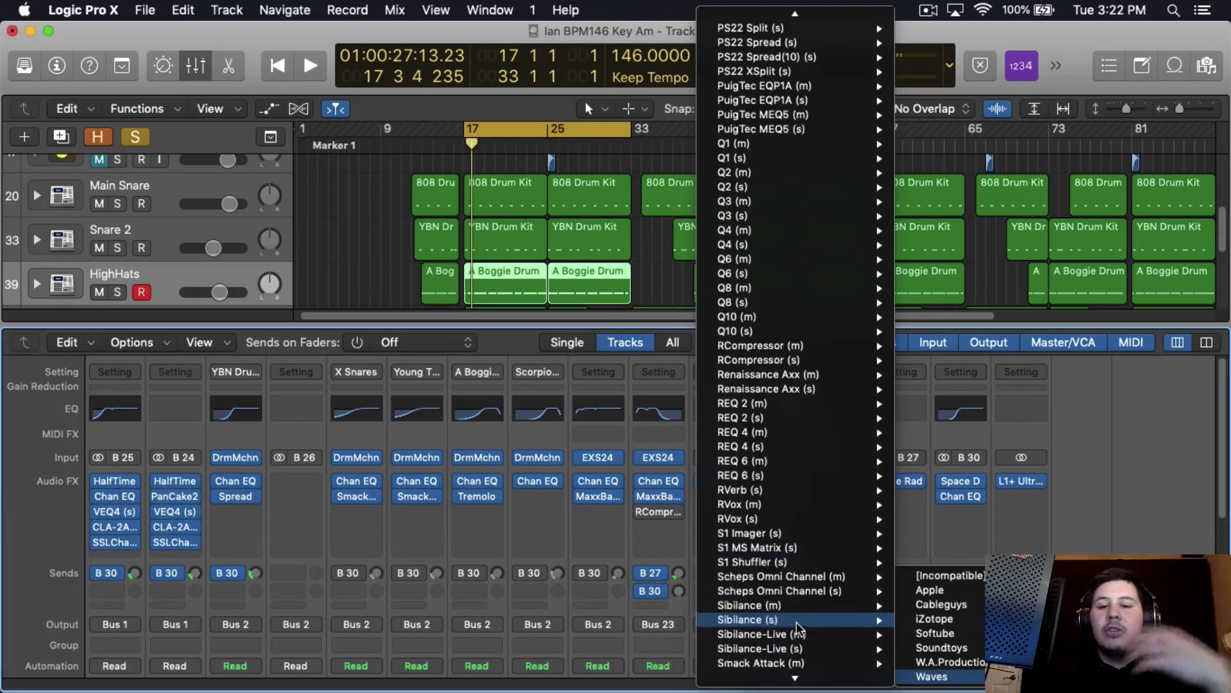
{"action": "left_click", "coordinate": [750, 256]}
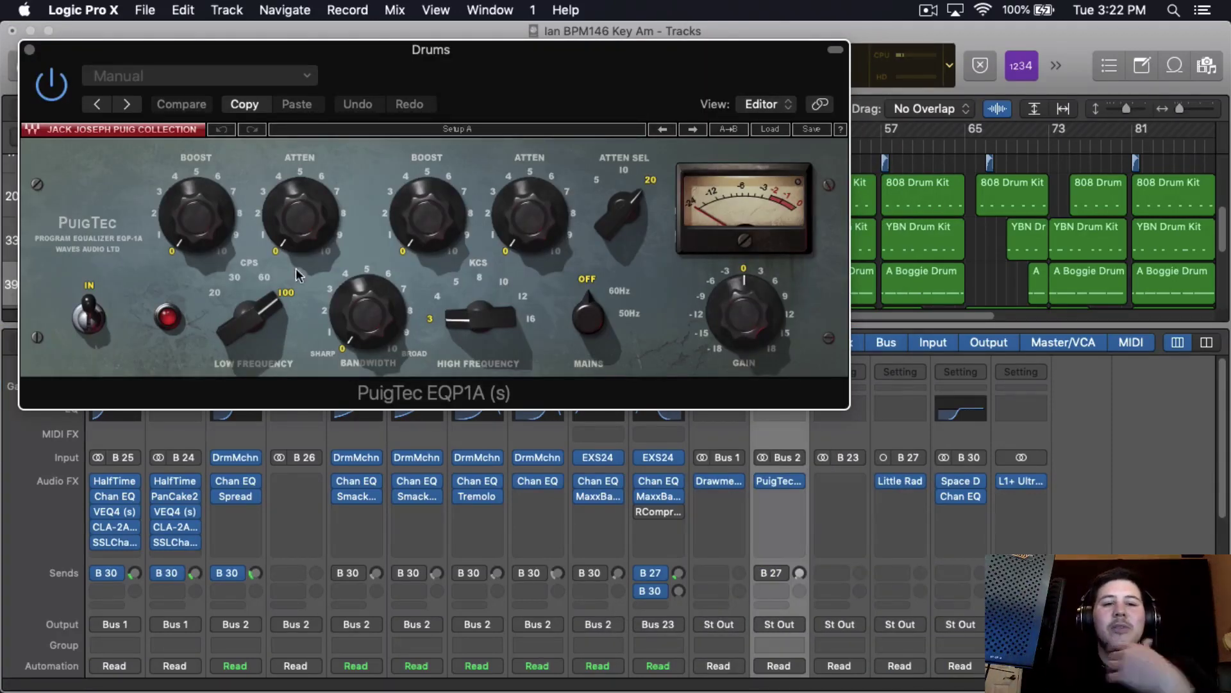
Set the PuigTec's low frequency to 100 Hz and its low-frequency boost to 3
{"action": "left_click_drag", "start_coordinate": [272, 313], "coordinate": [272, 311]}
{"action": "scroll", "coordinate": [210, 216], "scroll_direction": "up", "scroll_amount": 3}
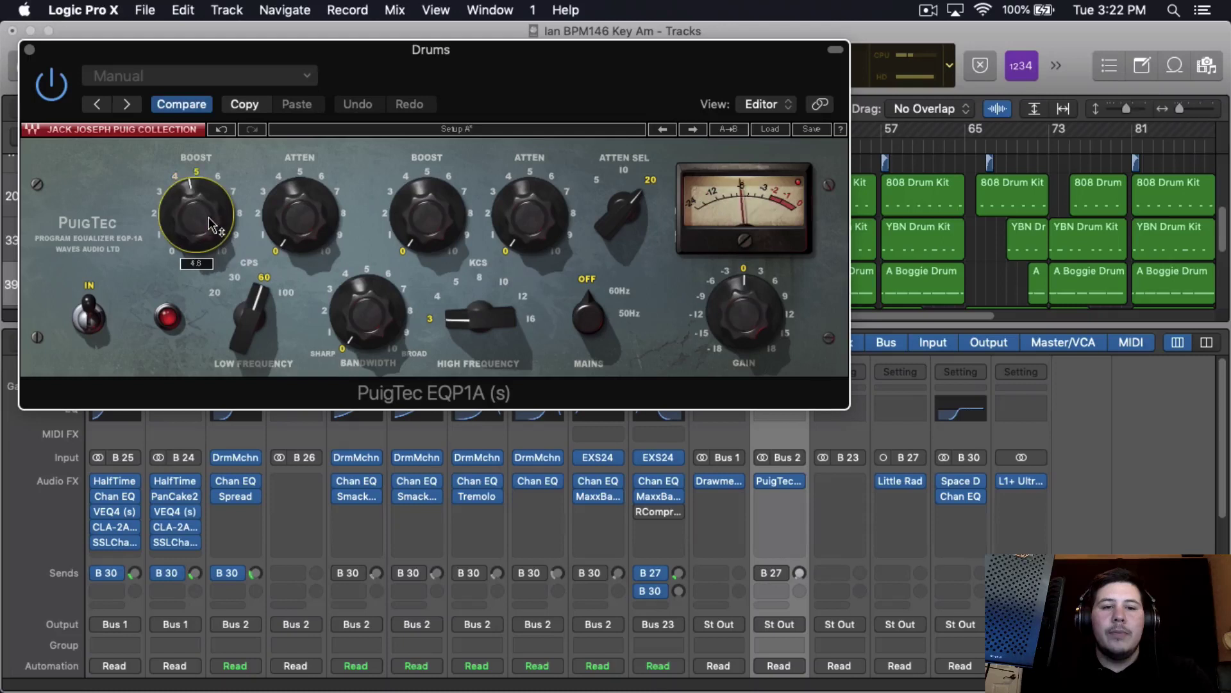
{"action": "left_click_drag", "start_coordinate": [232, 306], "coordinate": [240, 313]}
{"action": "scroll", "coordinate": [242, 321], "scroll_direction": "up", "scroll_amount": 3}
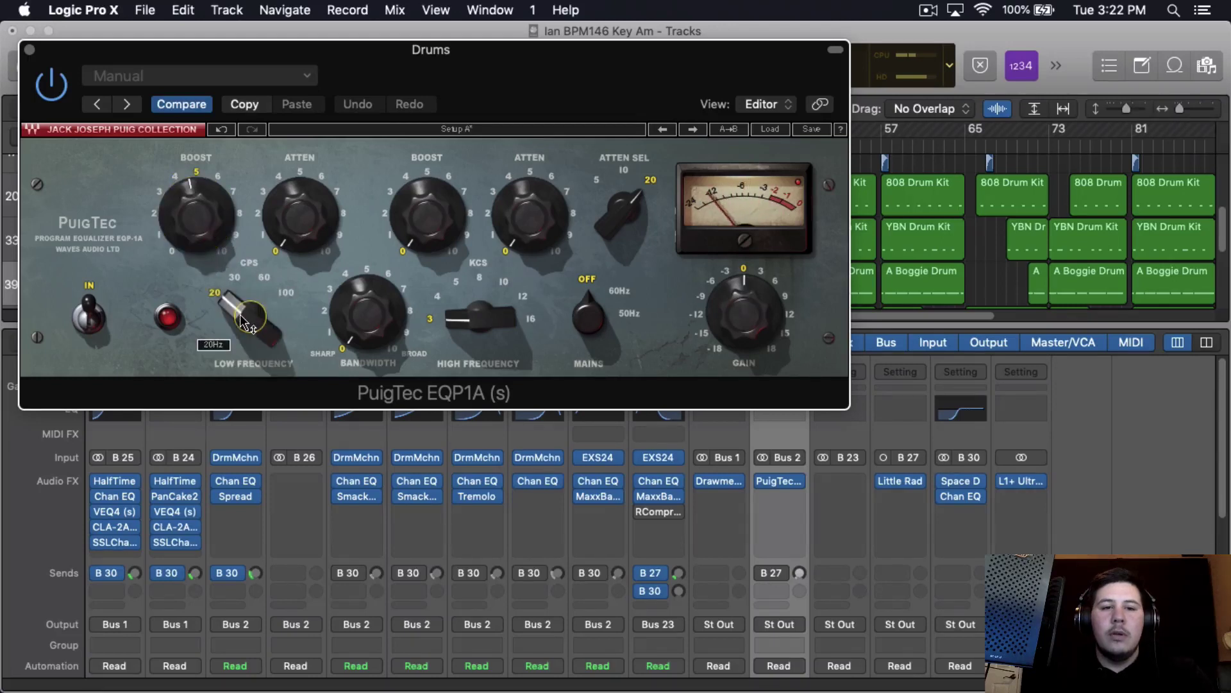
{"action": "left_click_drag", "start_coordinate": [415, 131], "coordinate": [440, 124]}
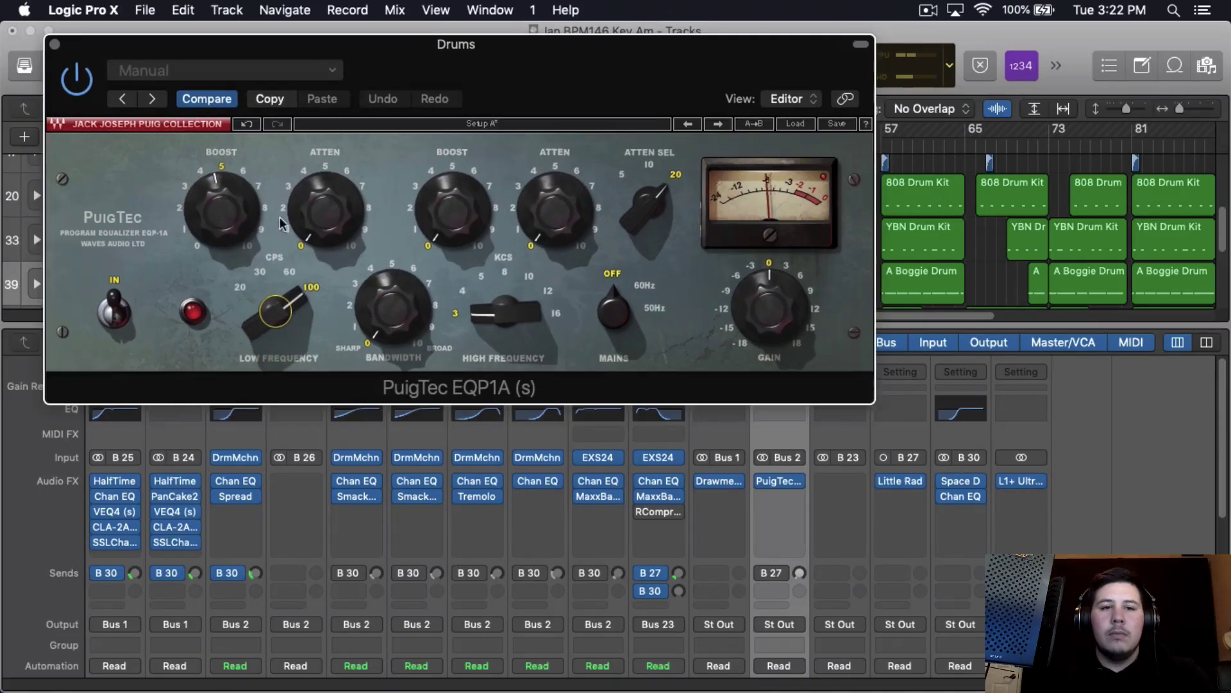
{"action": "scroll", "coordinate": [228, 211], "scroll_direction": "down", "scroll_amount": 3}
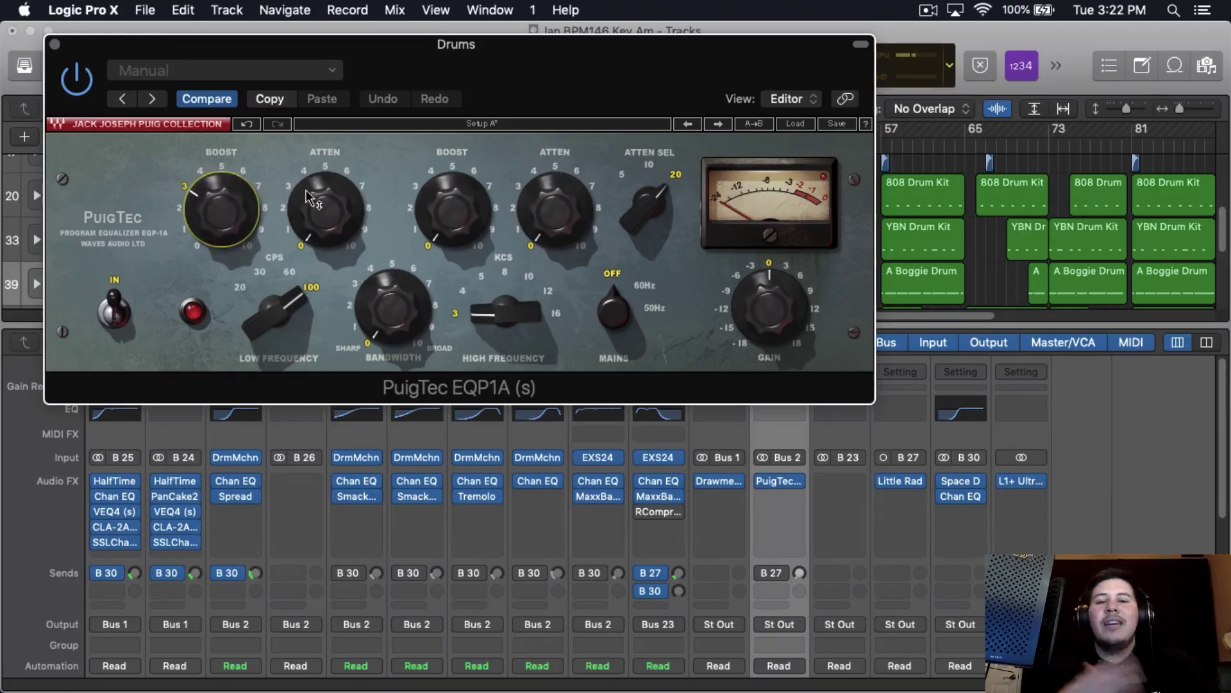
{"action": "mouse_move", "coordinate": [306, 190]}
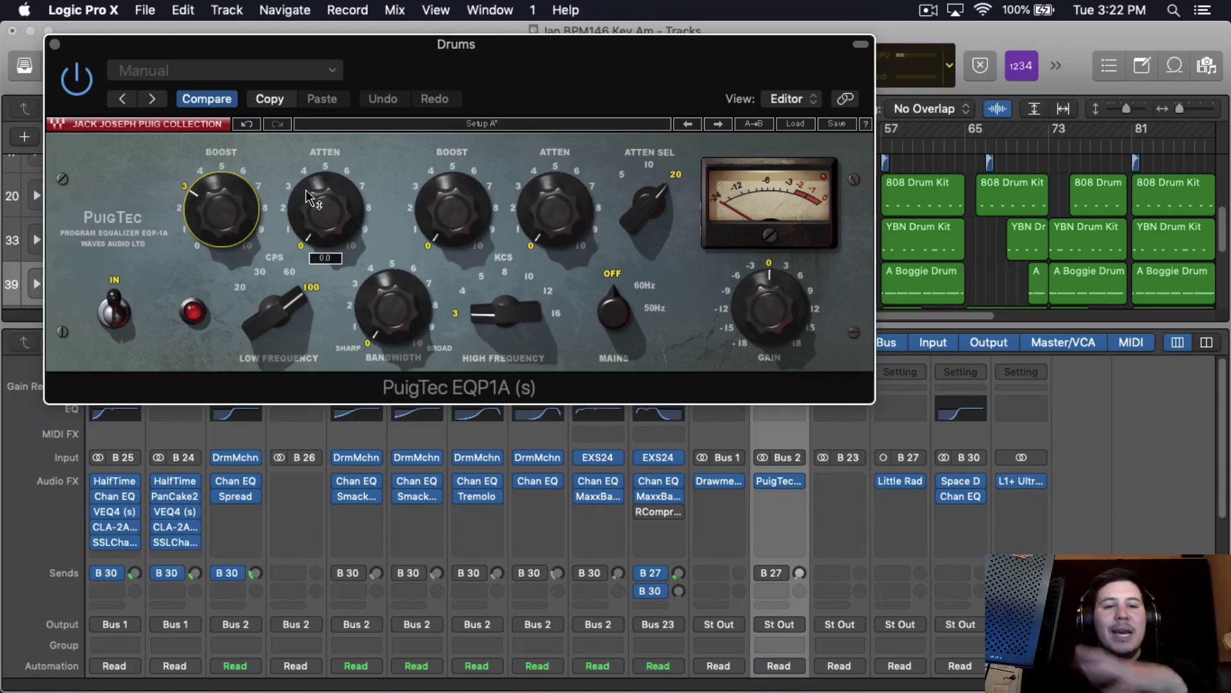
Set the PuigTec's high frequency to 12 kHz and its high-frequency boost to 4 while the drums play
{"action": "scroll", "coordinate": [659, 518], "scroll_direction": "down", "scroll_amount": 5}
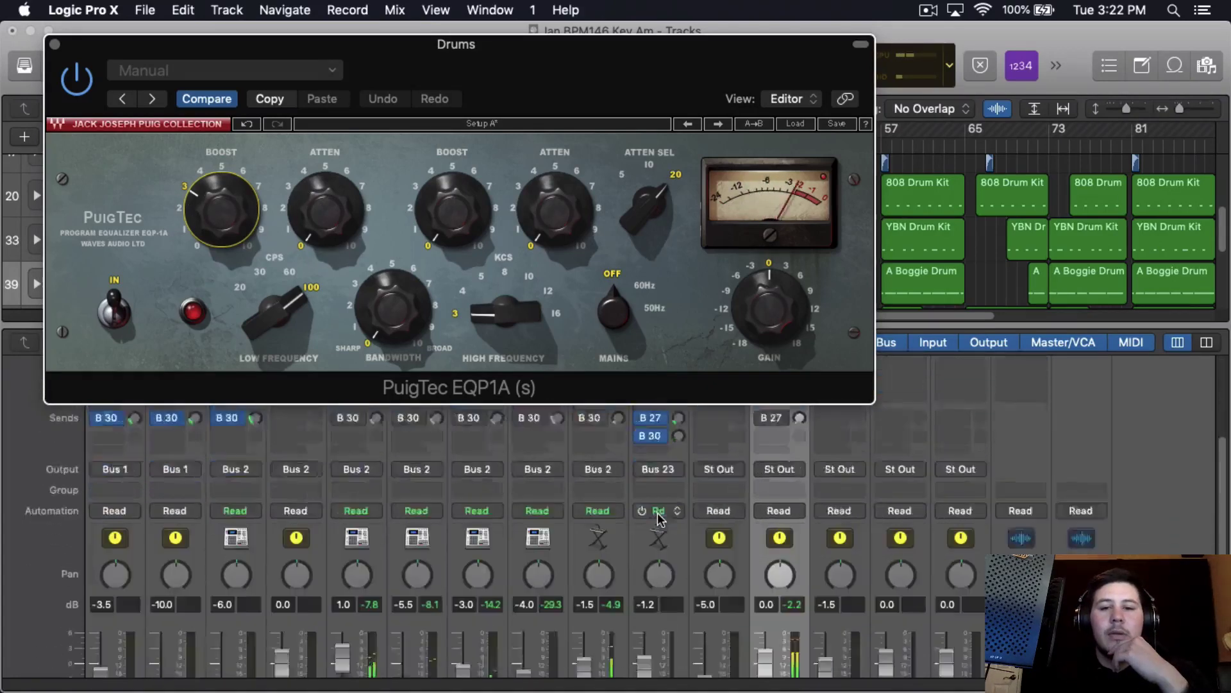
{"action": "scroll", "coordinate": [658, 519], "scroll_direction": "down", "scroll_amount": 3}
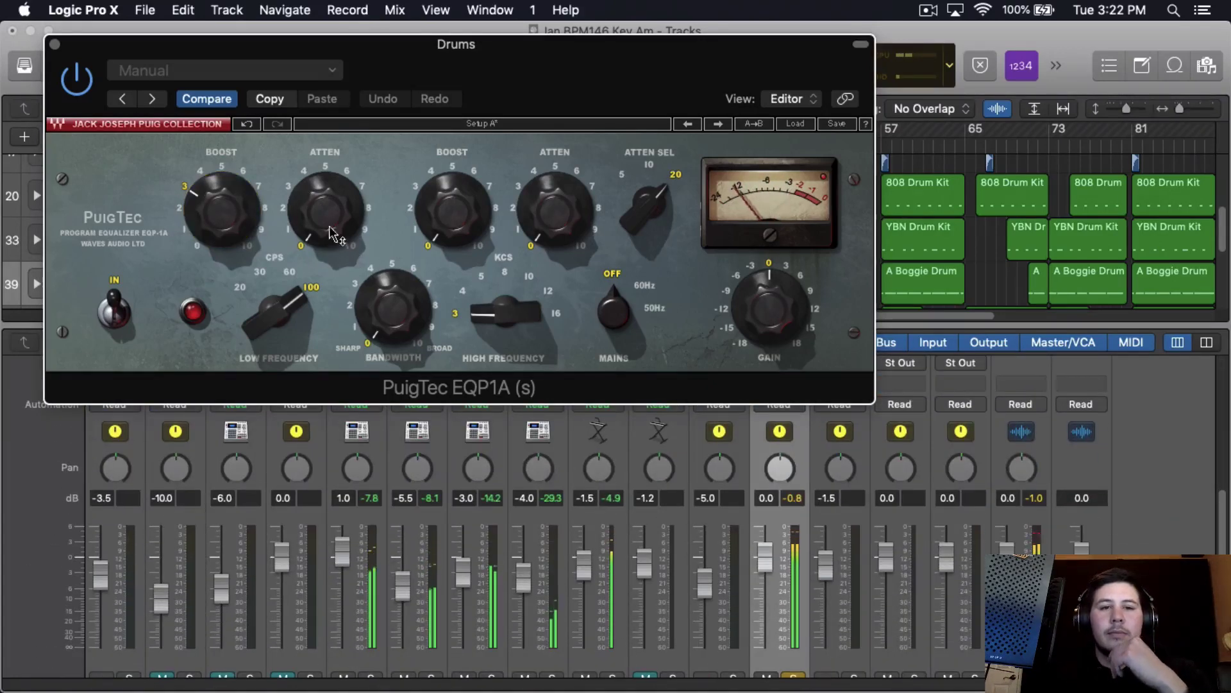
{"action": "left_click_drag", "start_coordinate": [486, 299], "coordinate": [483, 295]}
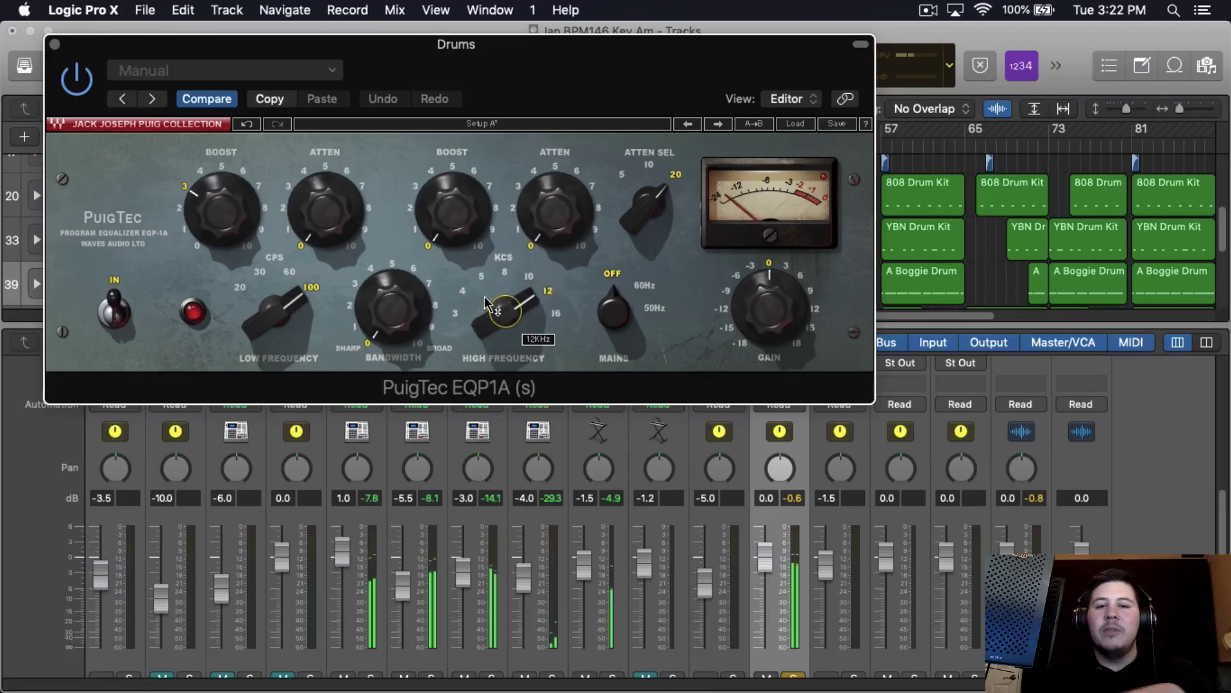
{"action": "left_click_drag", "start_coordinate": [450, 244], "coordinate": [452, 242]}
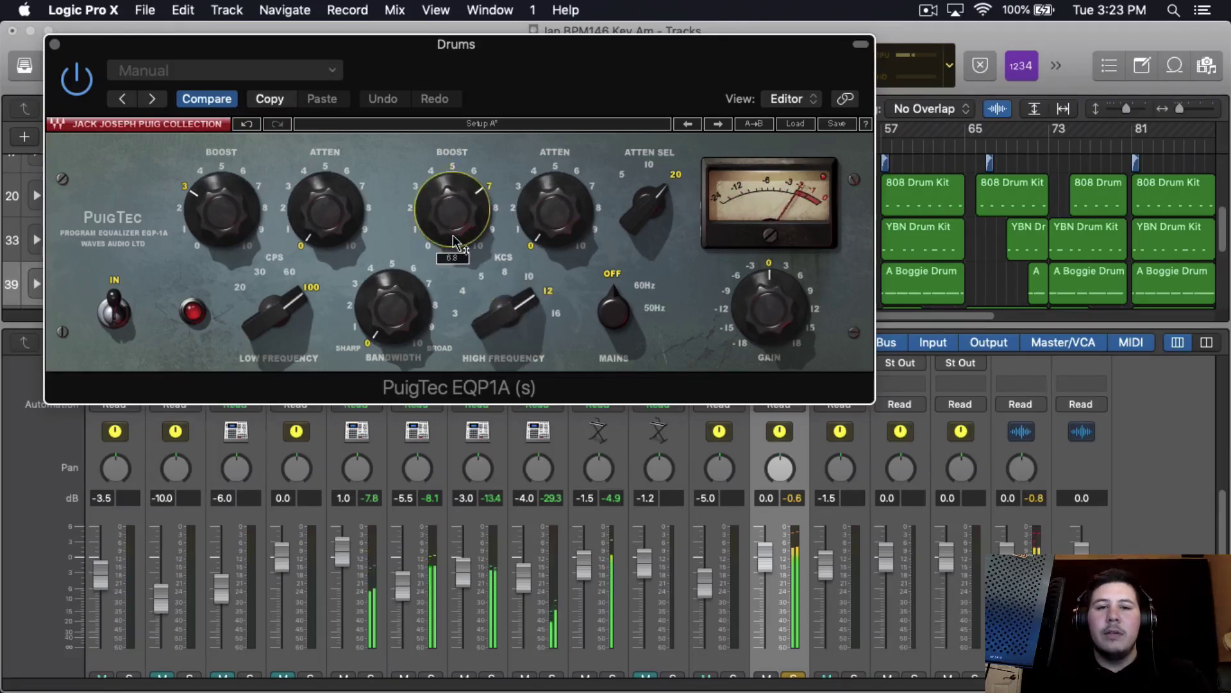
{"action": "left_click_drag", "start_coordinate": [505, 314], "coordinate": [507, 320]}
{"action": "left_click_drag", "start_coordinate": [466, 228], "coordinate": [467, 234]}
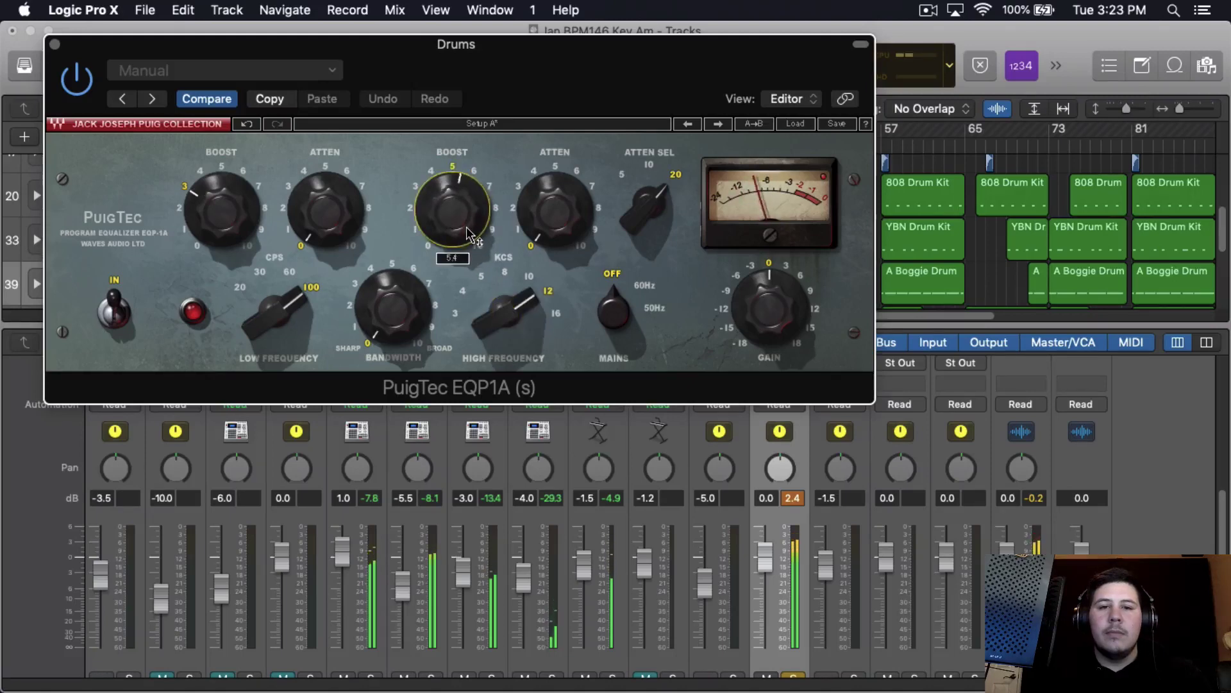
{"action": "scroll", "coordinate": [467, 234], "scroll_direction": "down", "scroll_amount": 5}
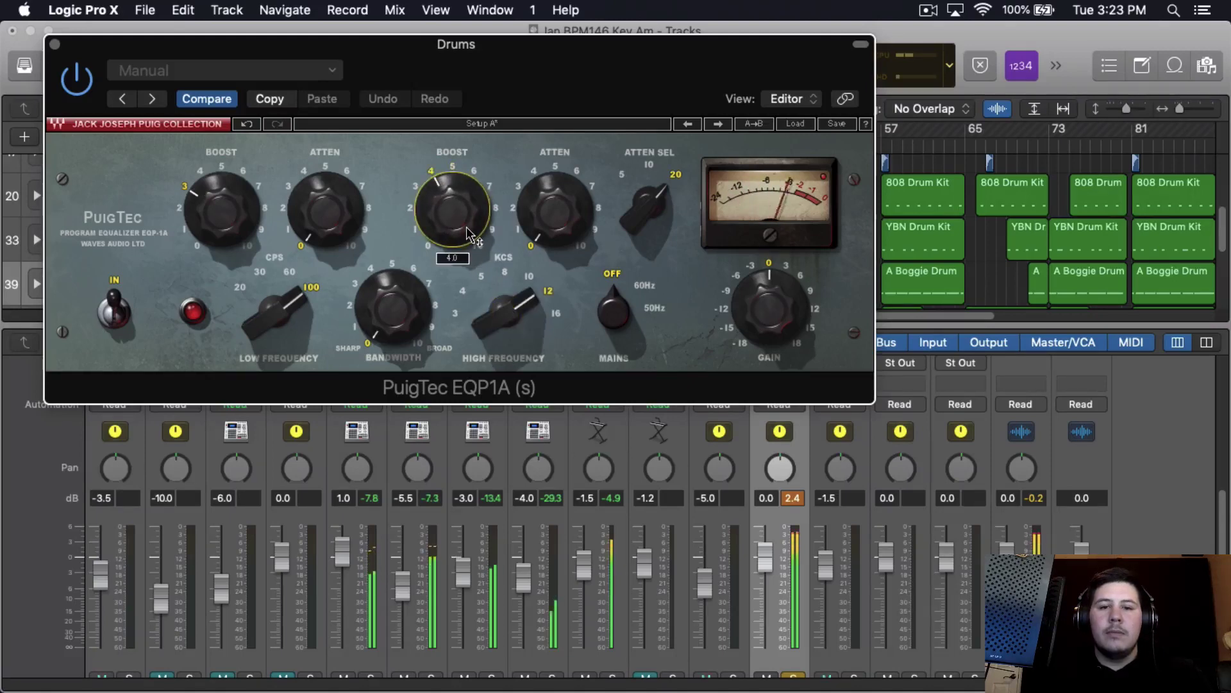
Clear the Drums bus solo to hear the full beat, and close the PuigTec equalizer
{"action": "left_click_drag", "start_coordinate": [165, 44], "coordinate": [154, 159]}
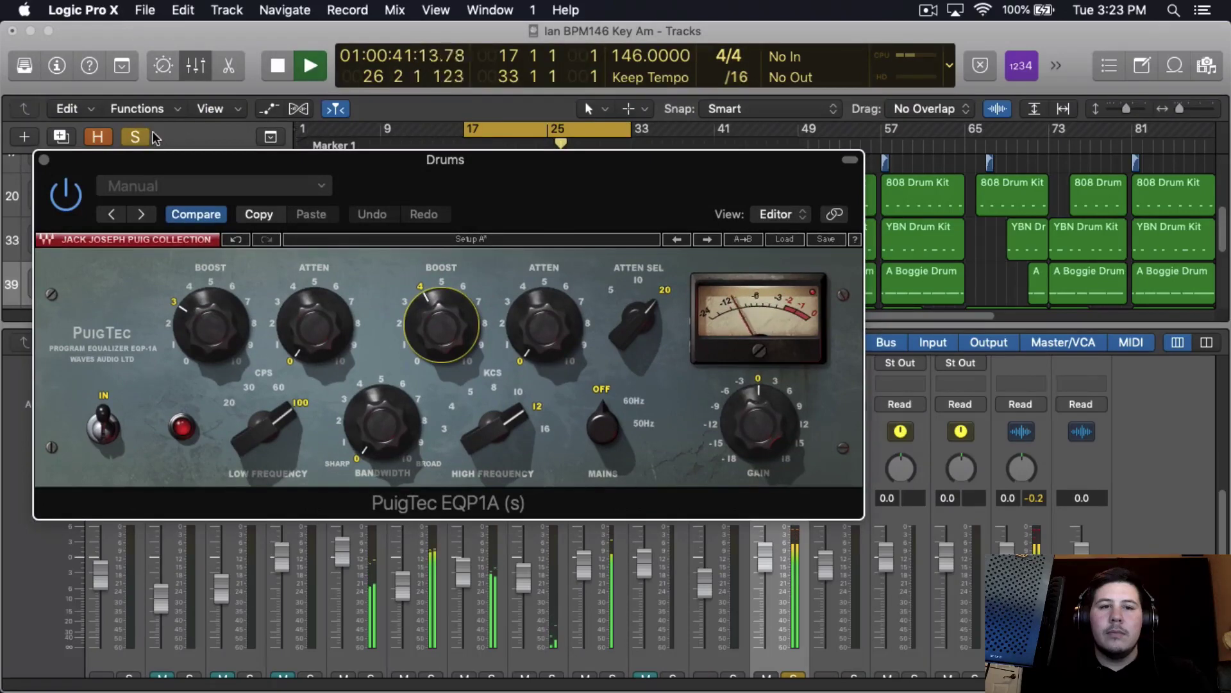
{"action": "left_click_drag", "start_coordinate": [528, 192], "coordinate": [539, 137]}
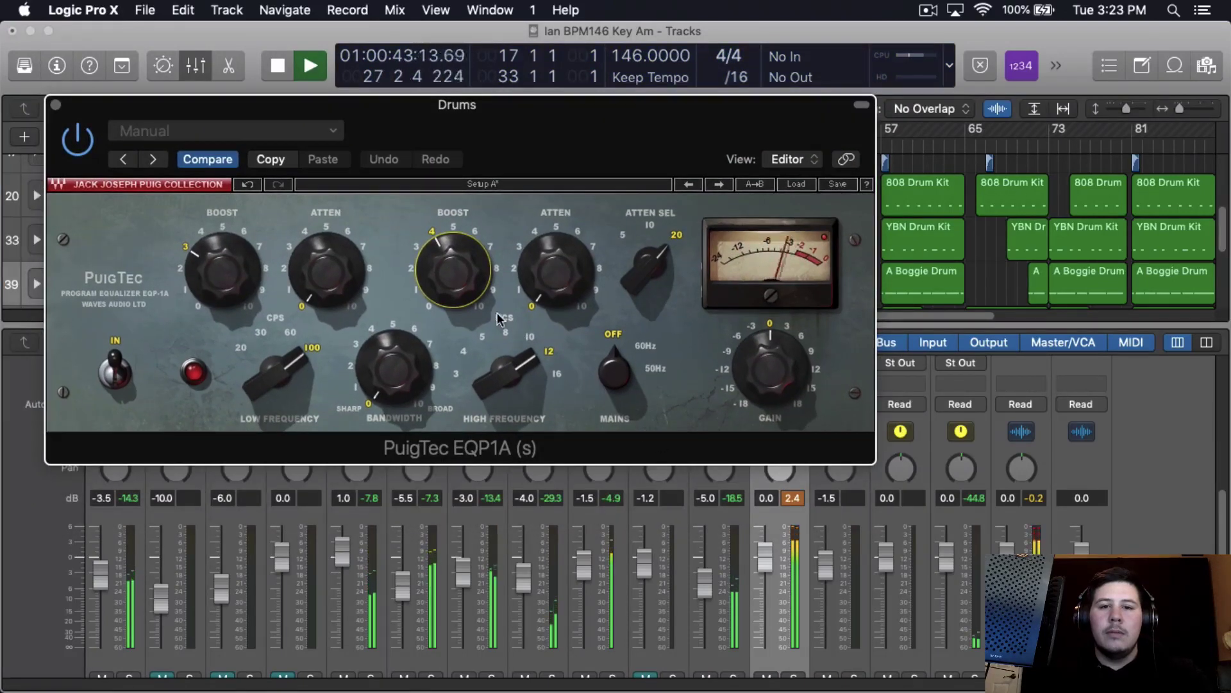
{"action": "key", "text": "super+w"}
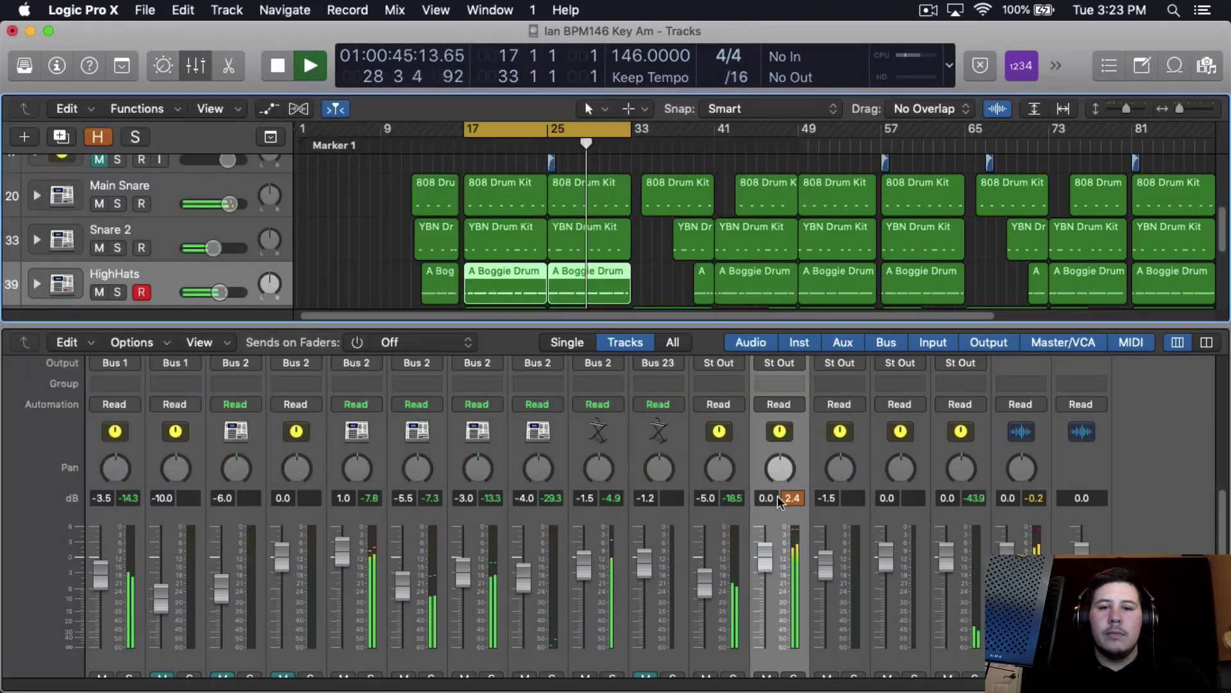
Insert a Waves SSLChannel and a bypassed SSLComp after the PuigTec on the Drums bus, with the SSLChannel's settings open
{"action": "scroll", "coordinate": [782, 504], "scroll_direction": "up", "scroll_amount": 10}
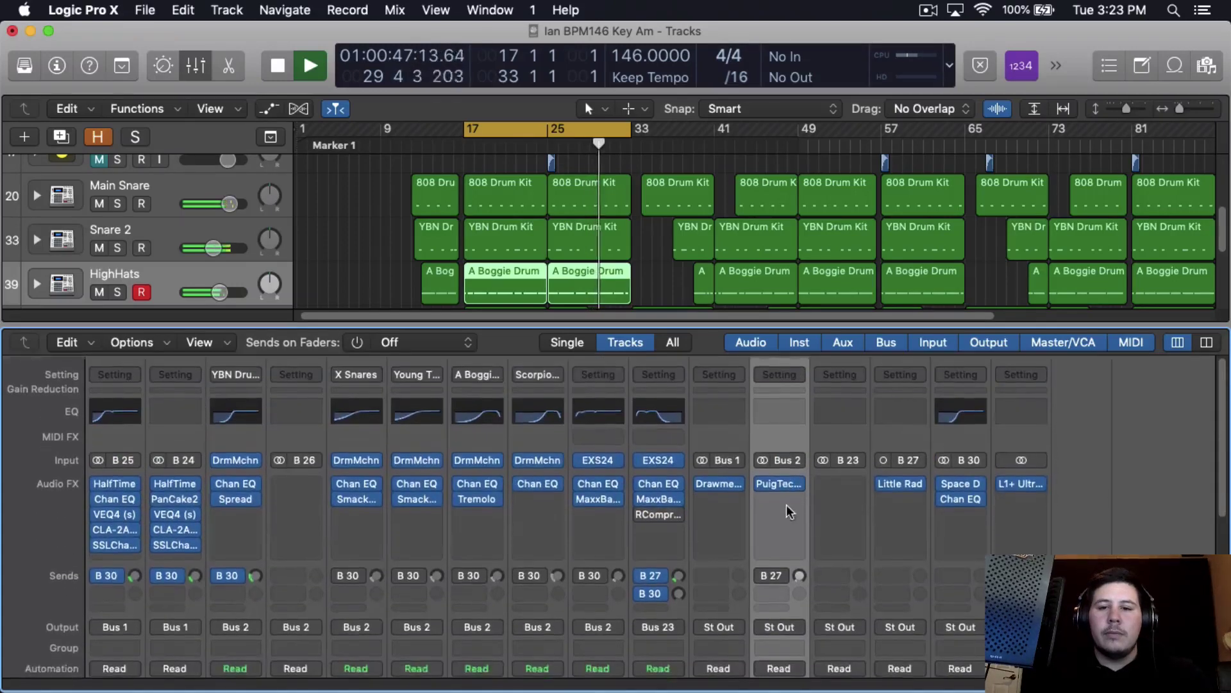
{"action": "left_click", "coordinate": [789, 511]}
{"action": "mouse_move", "coordinate": [809, 676]}
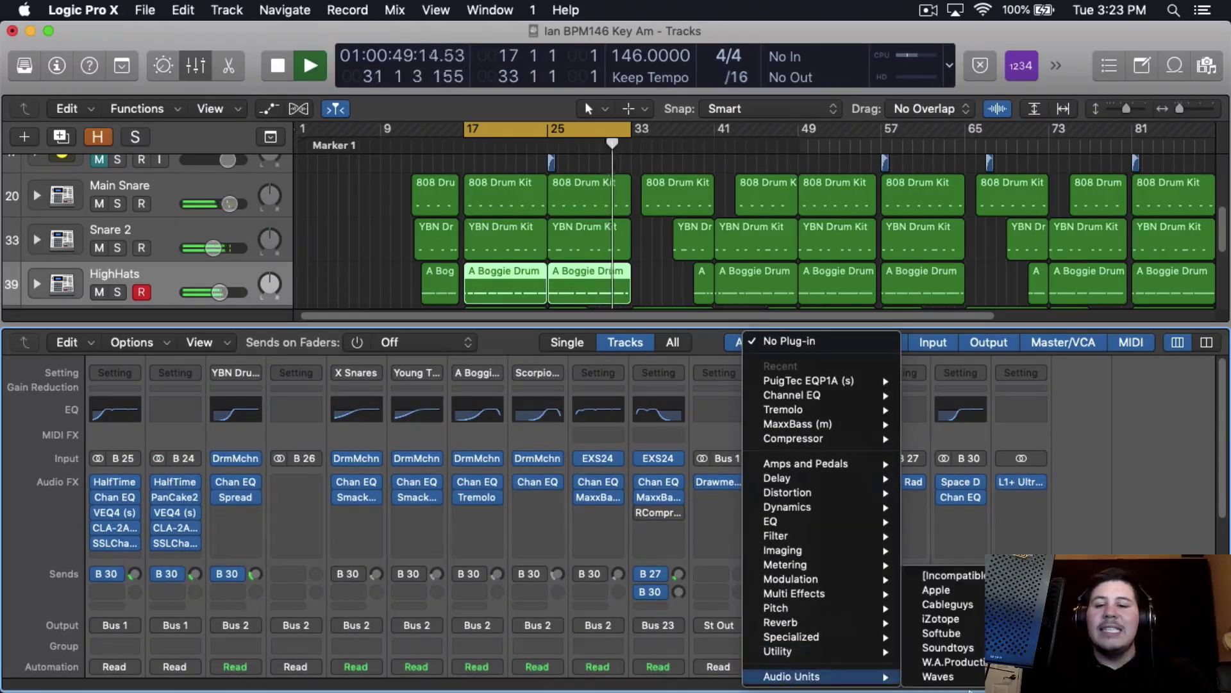
{"action": "mouse_move", "coordinate": [940, 676]}
{"action": "scroll", "coordinate": [847, 661], "scroll_direction": "down", "scroll_amount": 15}
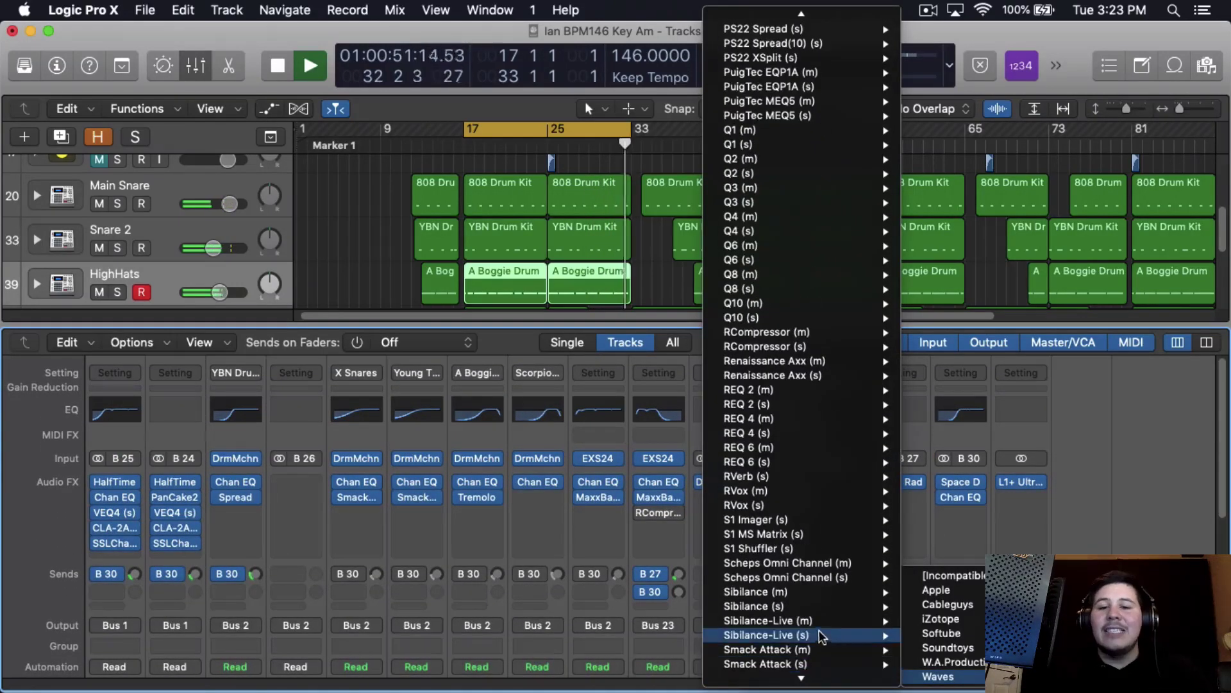
{"action": "scroll", "coordinate": [823, 637], "scroll_direction": "down", "scroll_amount": 3}
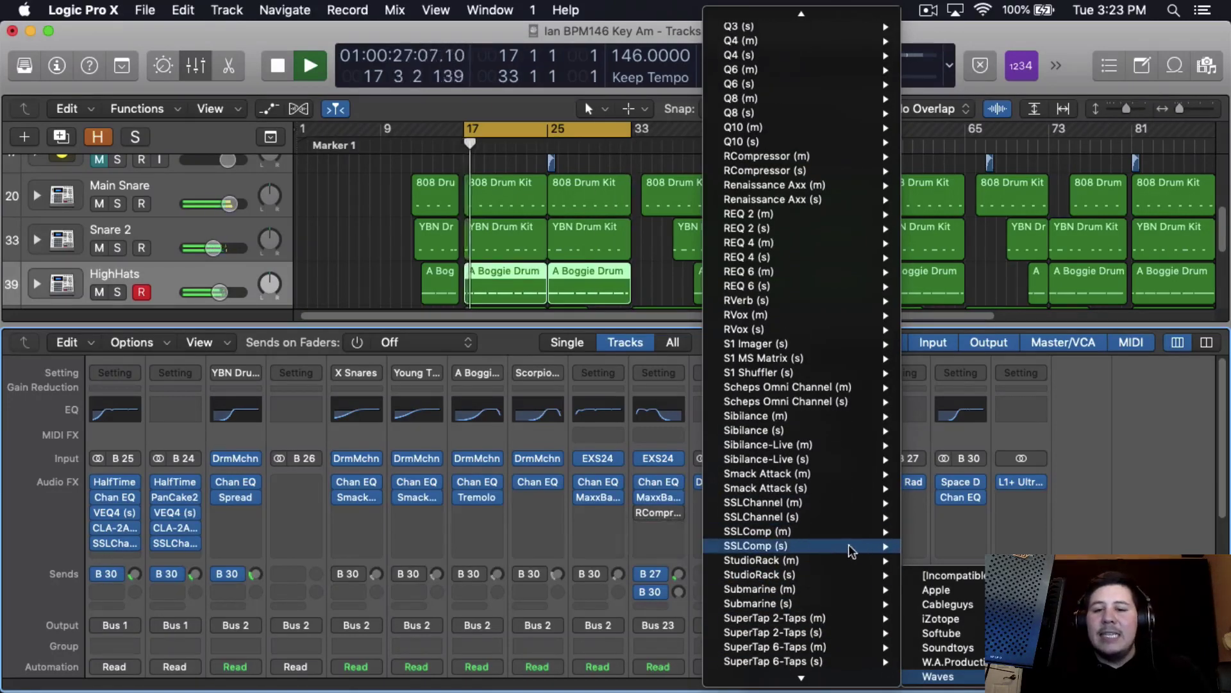
{"action": "left_click", "coordinate": [850, 547]}
{"action": "left_click", "coordinate": [779, 497]}
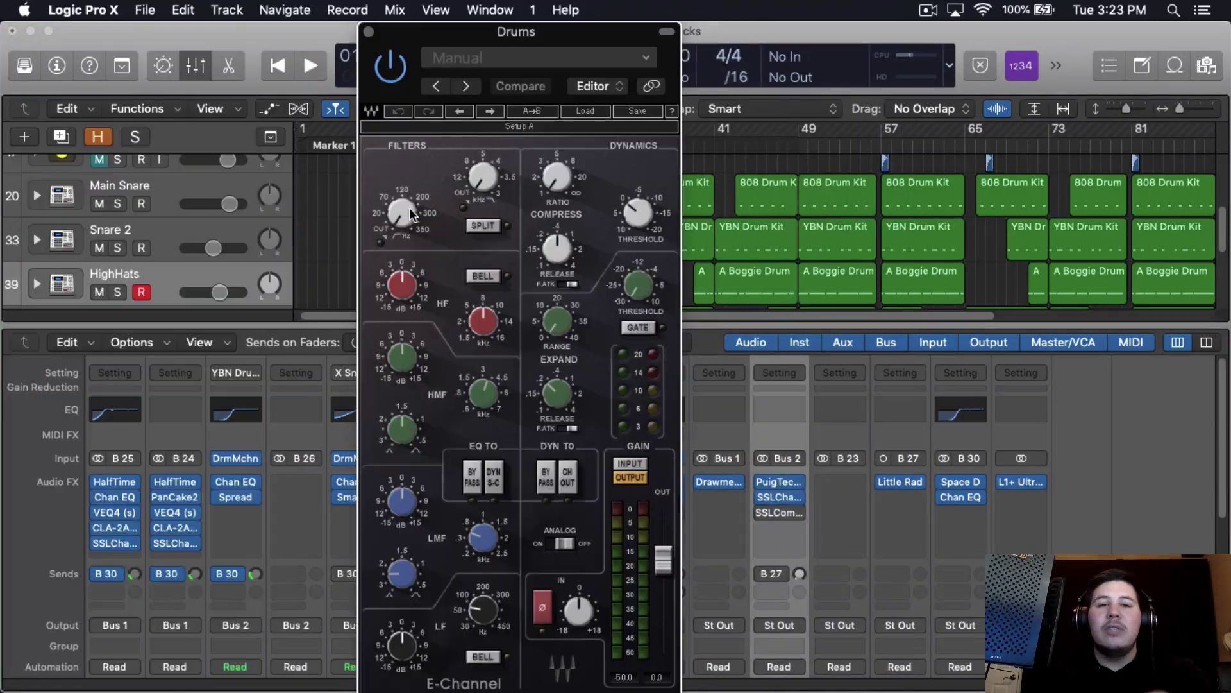
Set the SSLChannel's low-cut filter to 20 Hz, compression ratio to about 1.5 and threshold to -12 during playback, ending with playback stopped
{"action": "left_click_drag", "start_coordinate": [409, 207], "coordinate": [396, 226]}
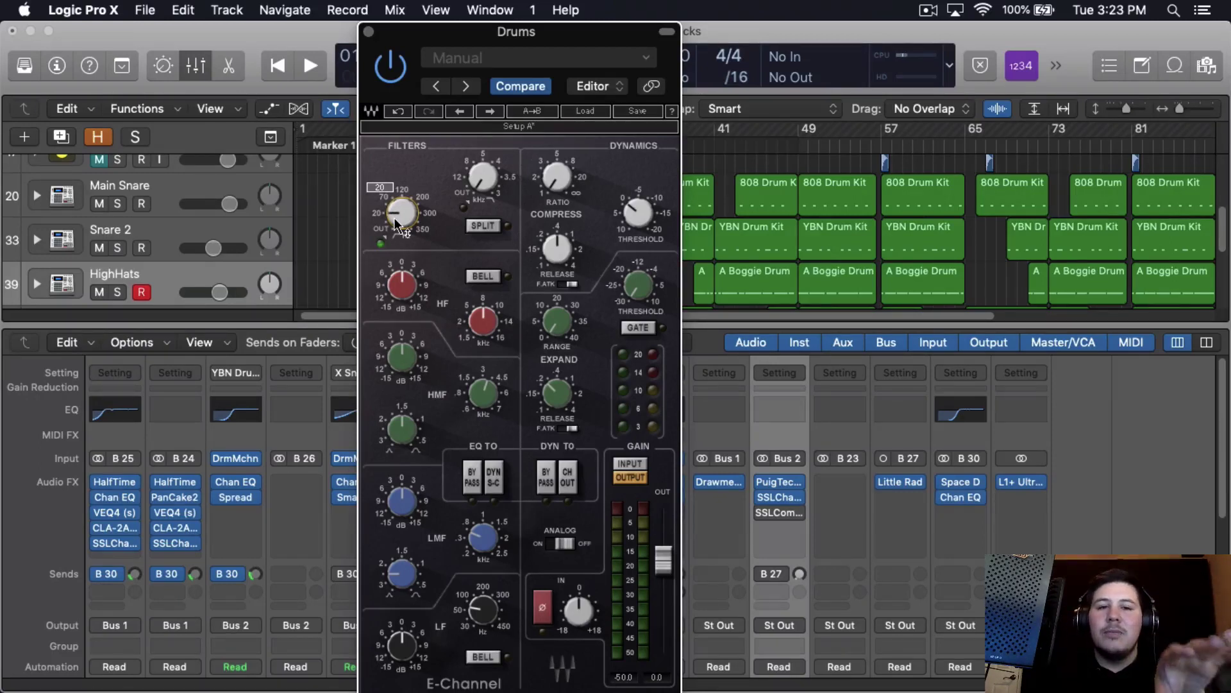
{"action": "key", "text": "space"}
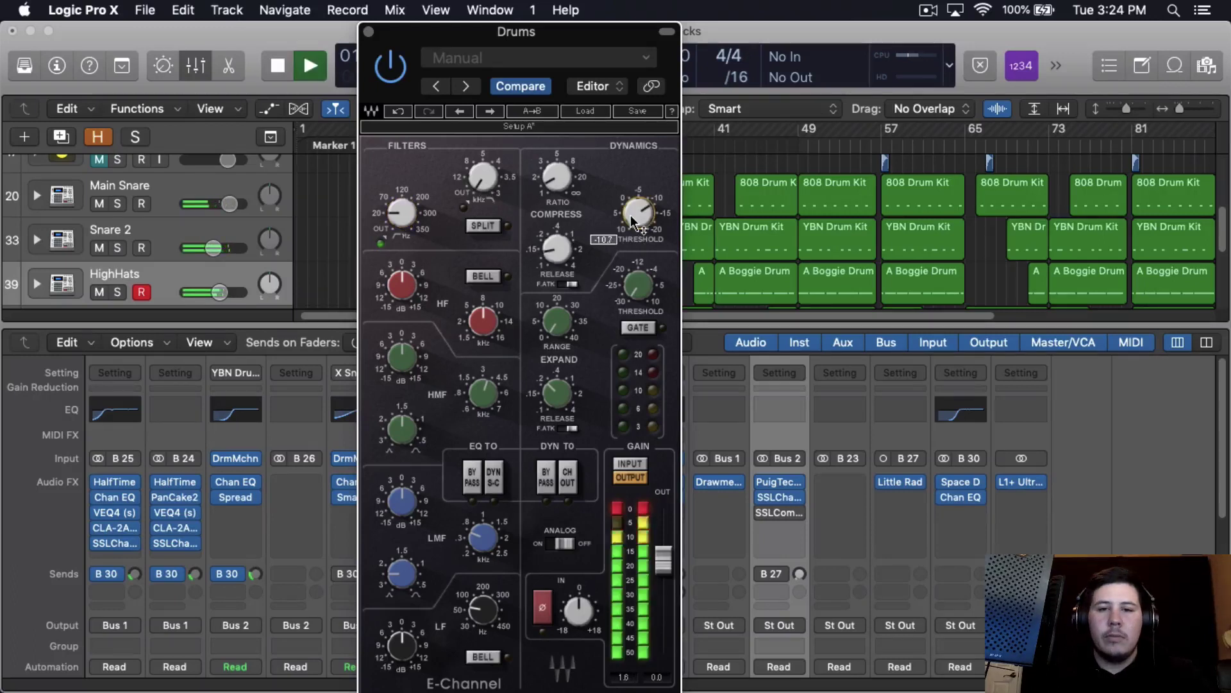
{"action": "scroll", "coordinate": [632, 221], "scroll_direction": "down", "scroll_amount": 3}
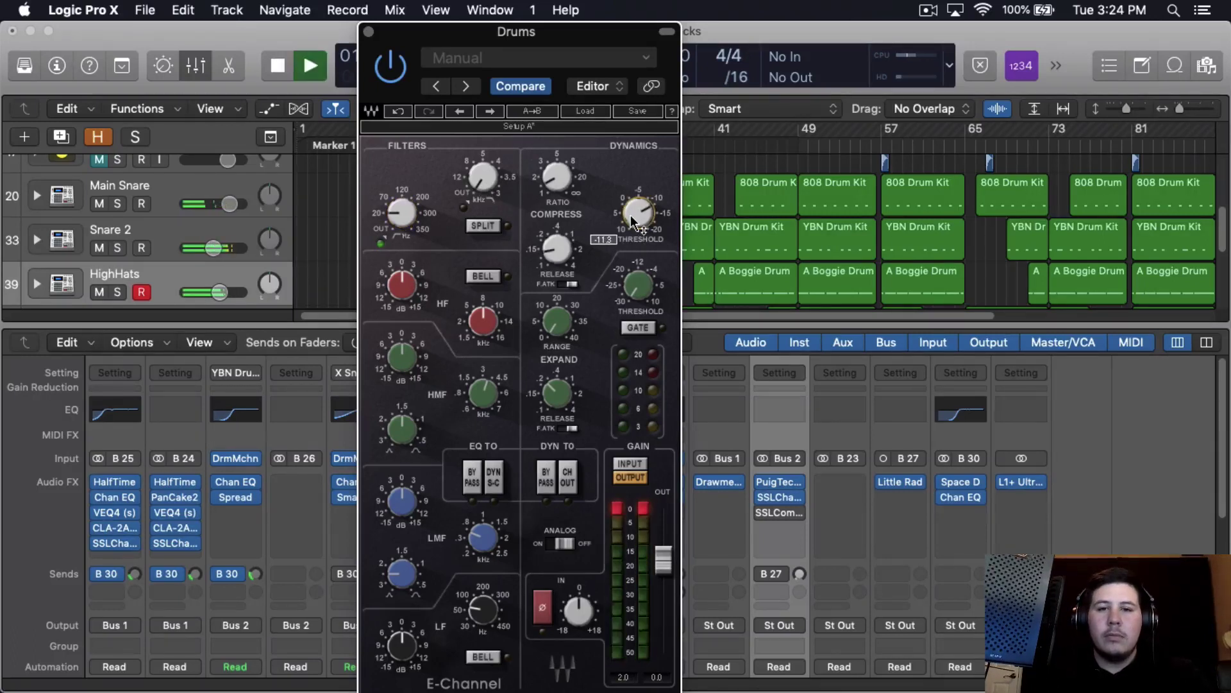
{"action": "scroll", "coordinate": [632, 221], "scroll_direction": "down", "scroll_amount": 2}
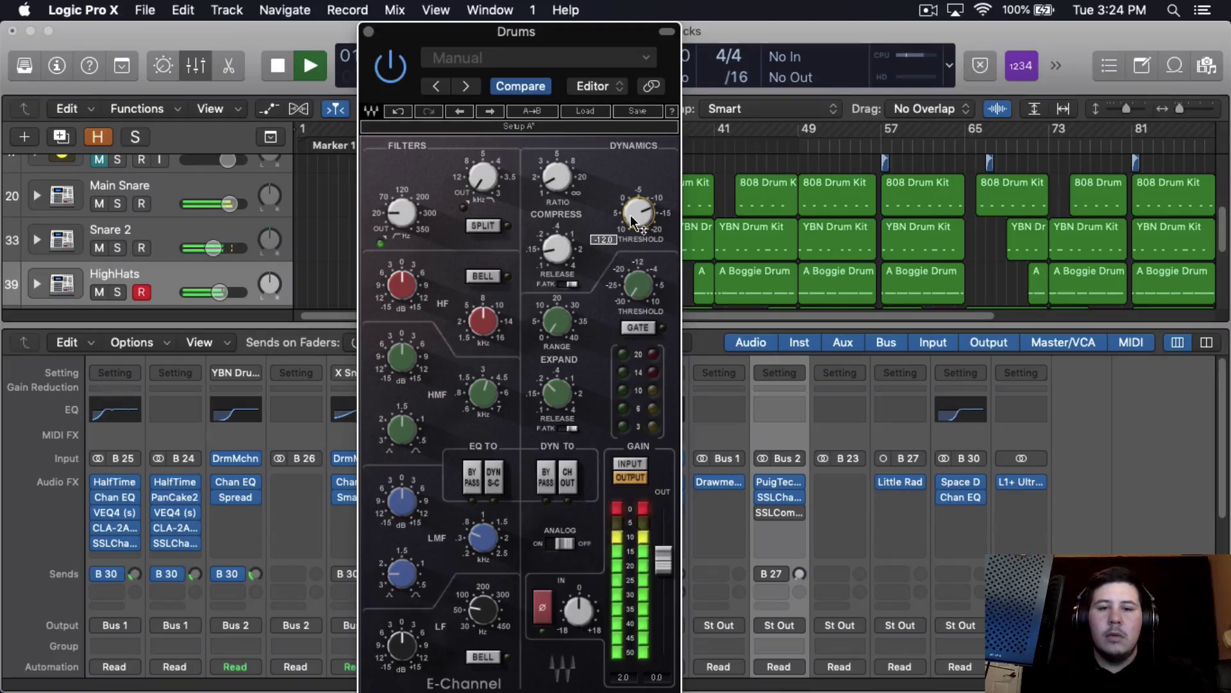
{"action": "key", "text": "space"}
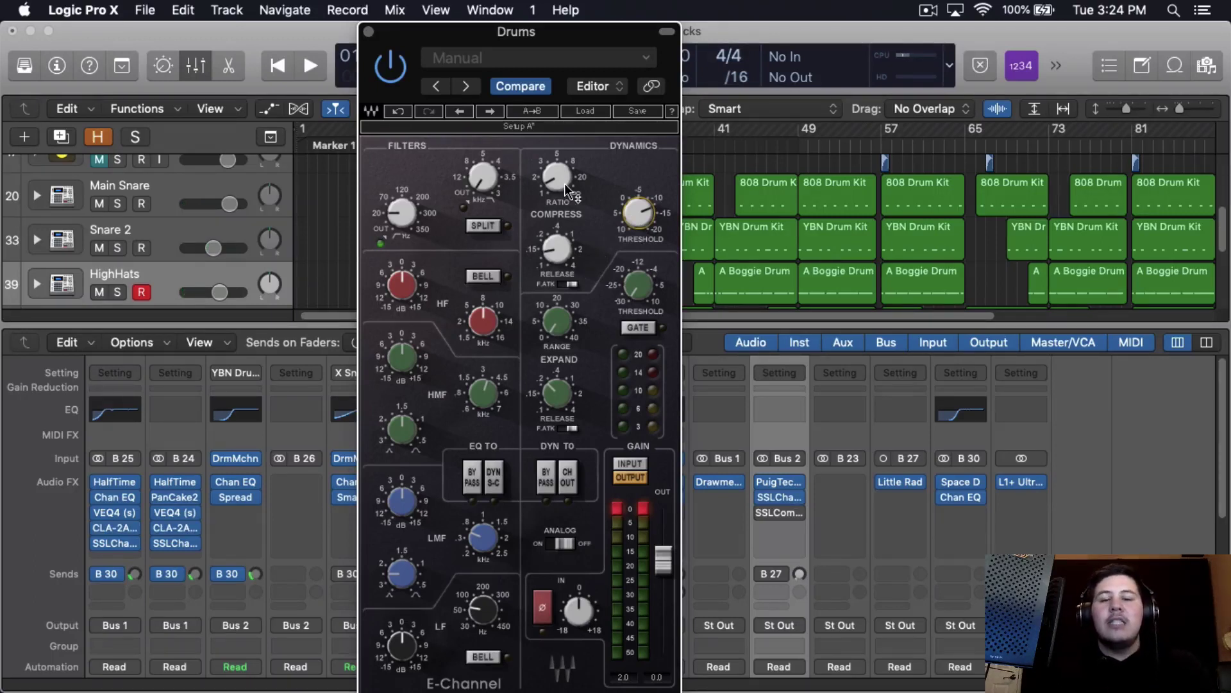
{"action": "mouse_move", "coordinate": [565, 184]}
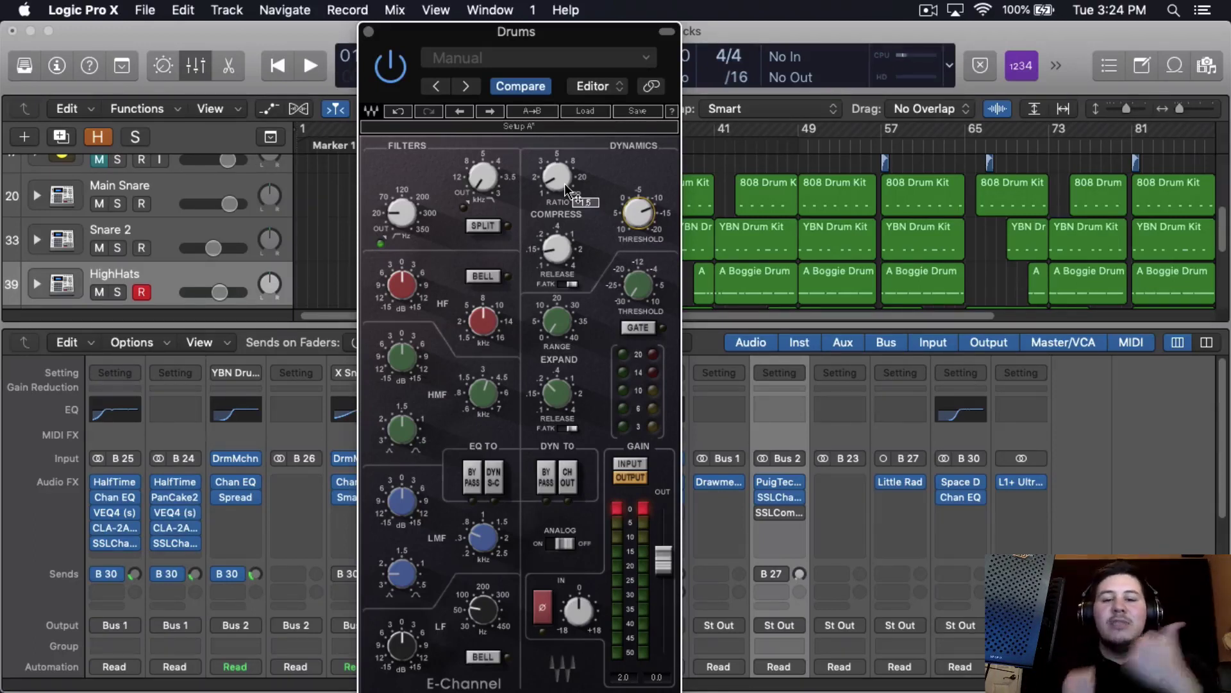
Toggle the SSLChannel's Analog mode and audition the beat with the change
{"action": "left_click", "coordinate": [567, 542]}
{"action": "key", "text": "space"}
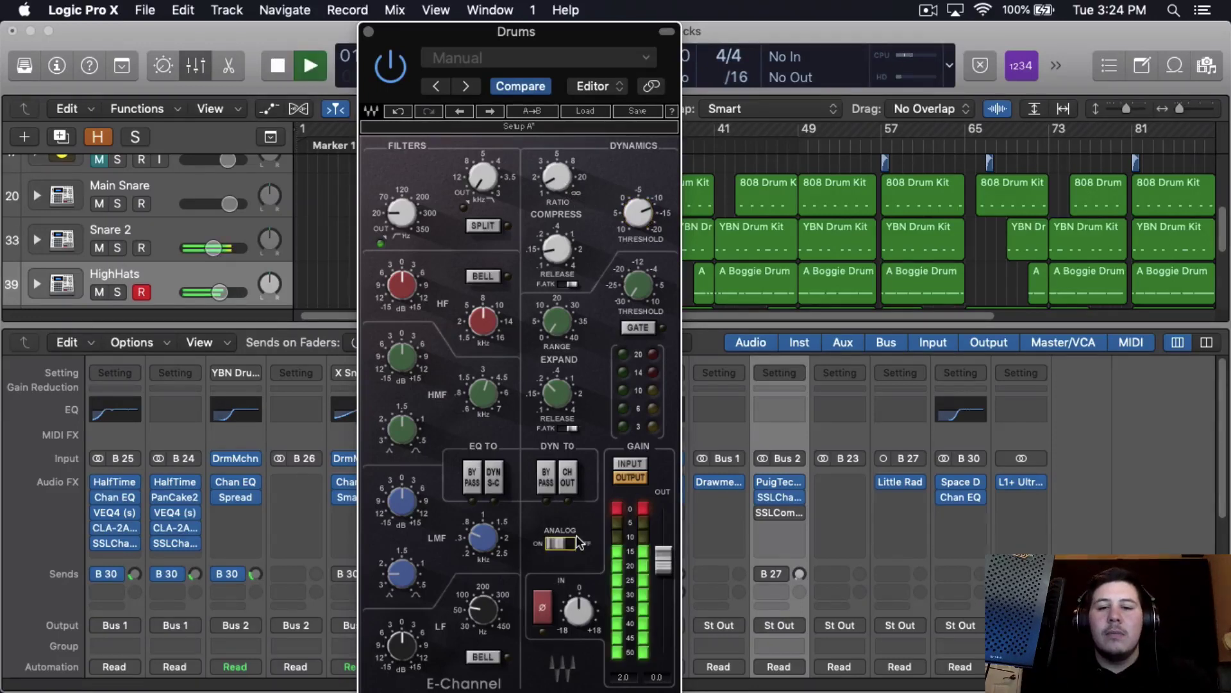
{"action": "key", "text": "space"}
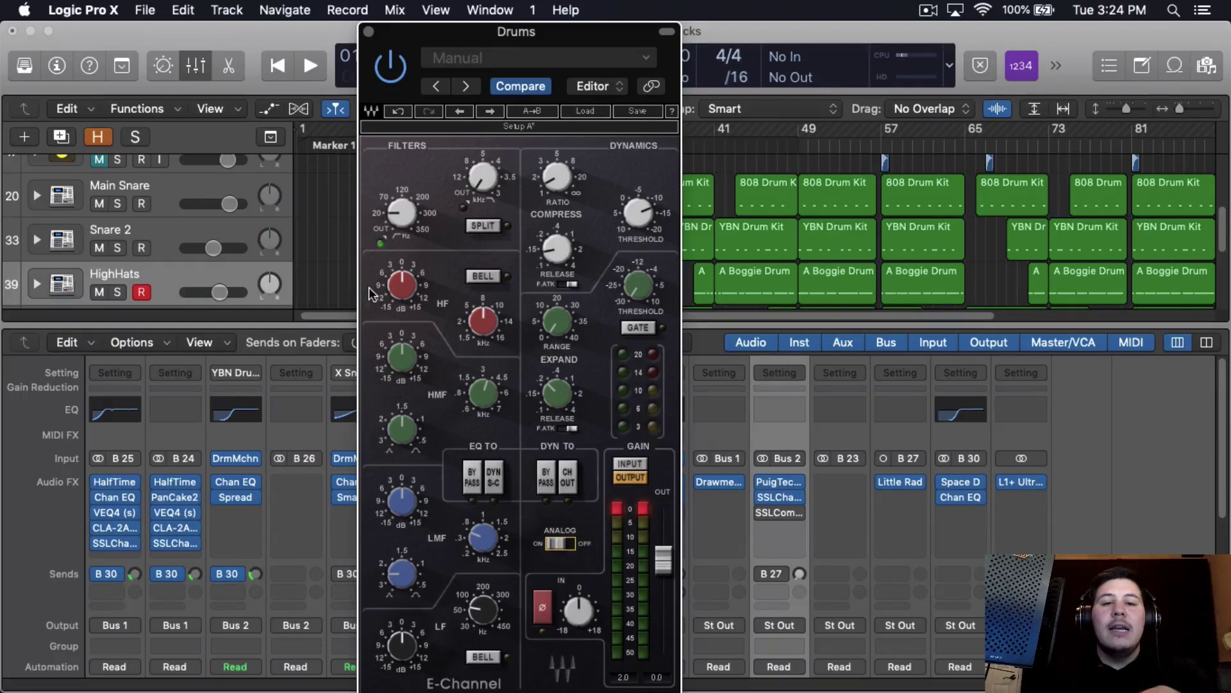
Set the SSLChannel's HF frequency to its 16 kHz maximum and boost the HF gain during playback
{"action": "left_click_drag", "start_coordinate": [501, 329], "coordinate": [499, 332]}
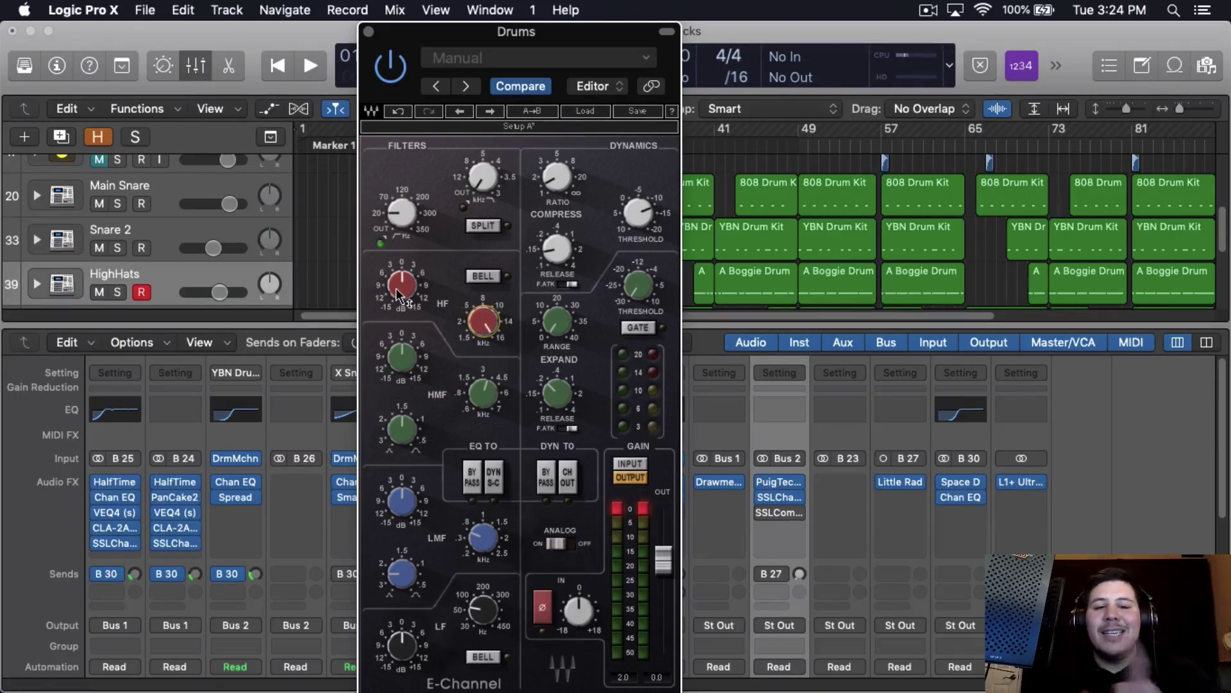
{"action": "mouse_move", "coordinate": [398, 297]}
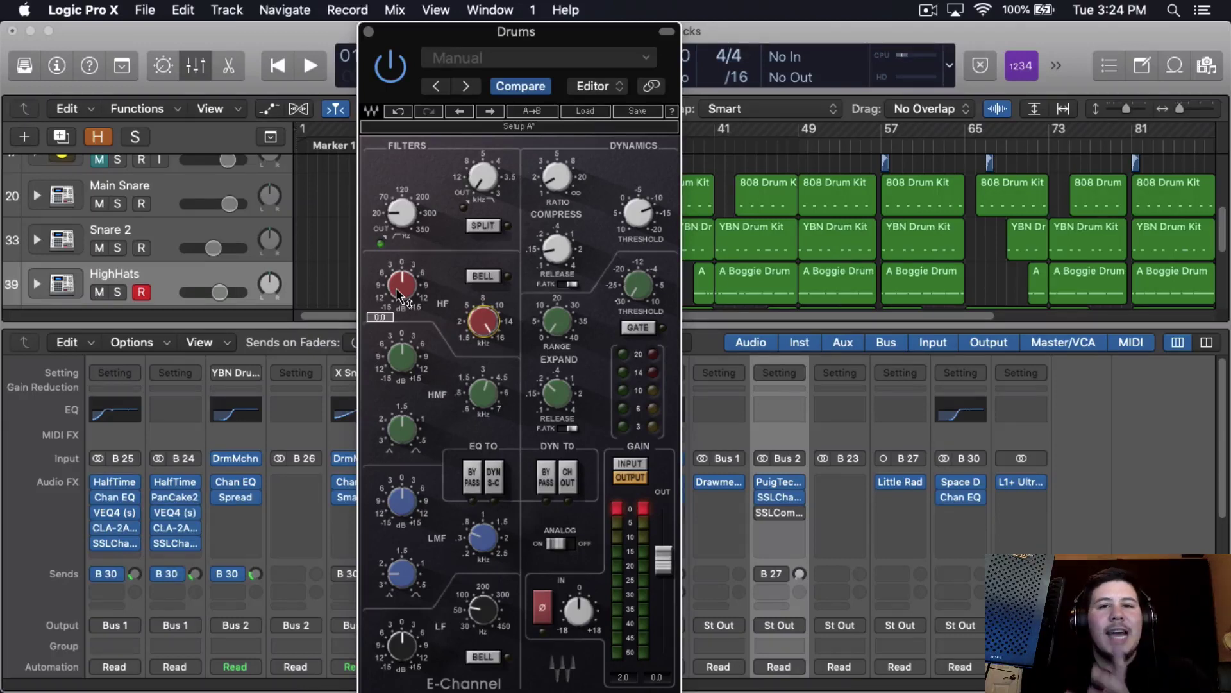
{"action": "key", "text": "space"}
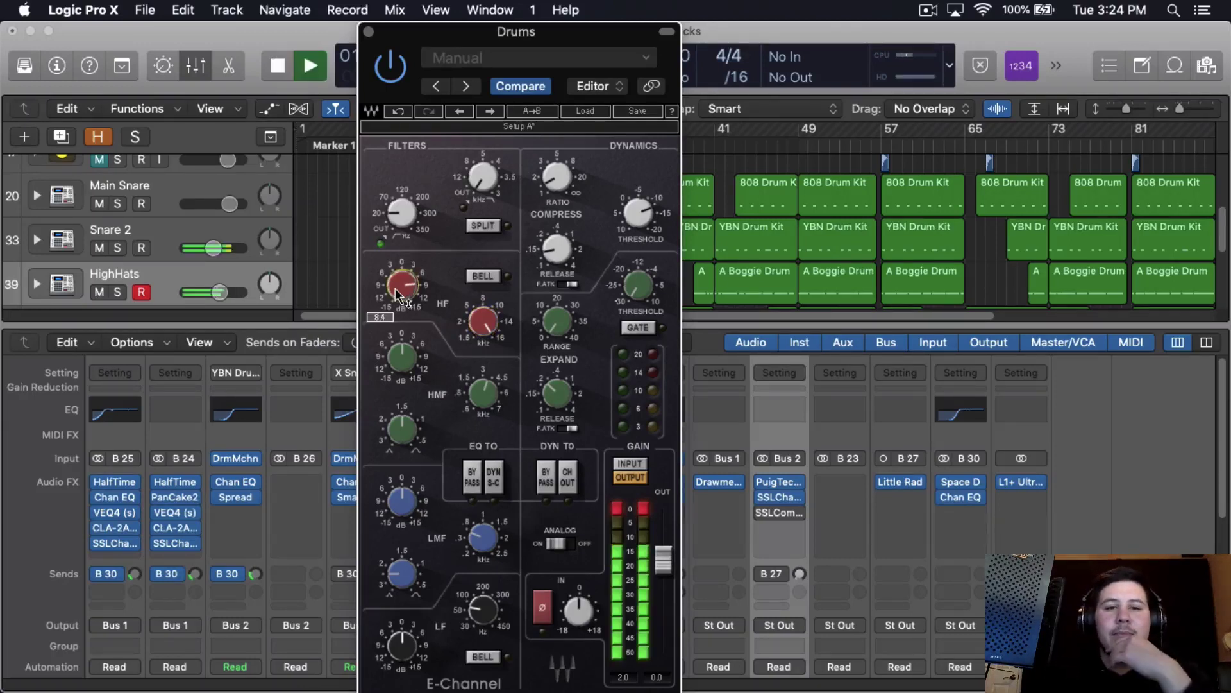
{"action": "scroll", "coordinate": [398, 302], "scroll_direction": "down", "scroll_amount": 5}
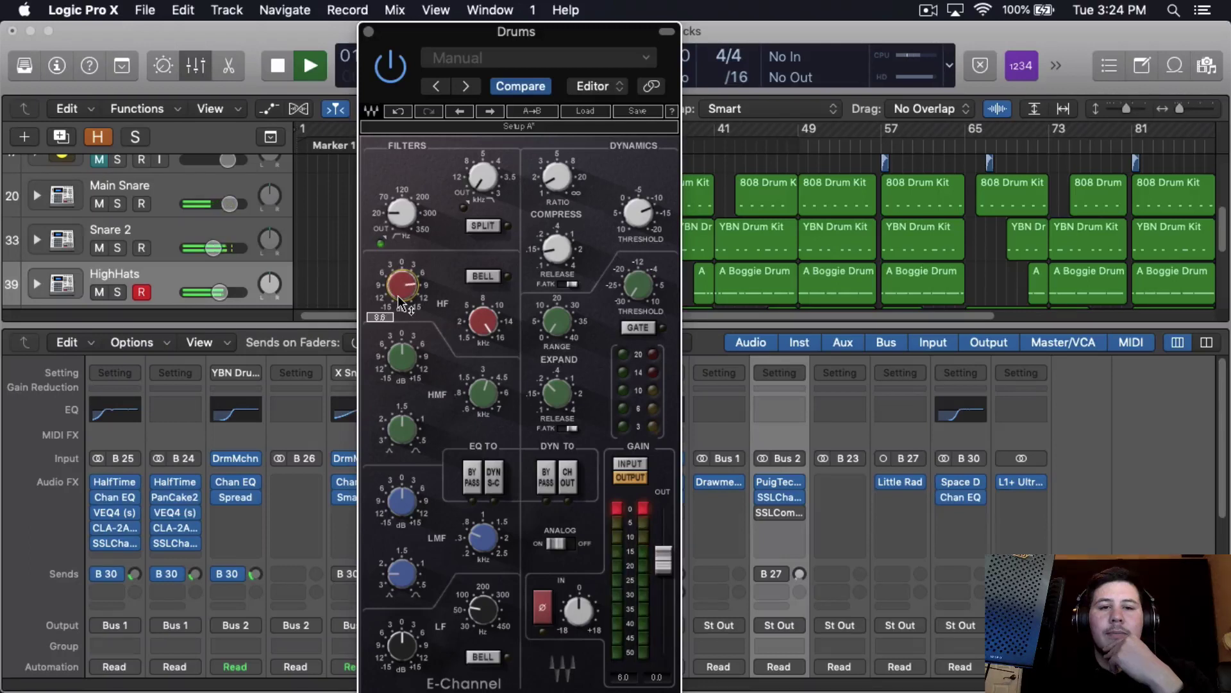
{"action": "scroll", "coordinate": [398, 302], "scroll_direction": "up", "scroll_amount": 1}
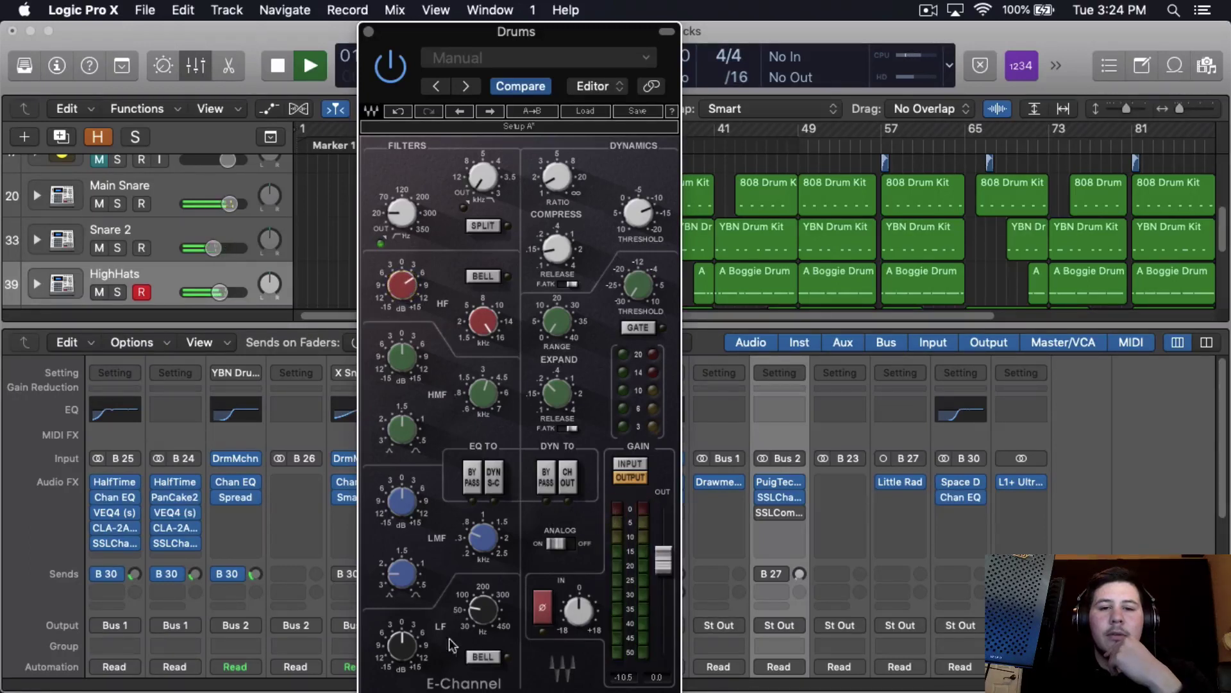
Sweep the SSLChannel's HMF frequency with boosted gain, settling at about 1.4 kHz with an HMF gain of 1.5 dB
{"action": "mouse_move", "coordinate": [485, 396]}
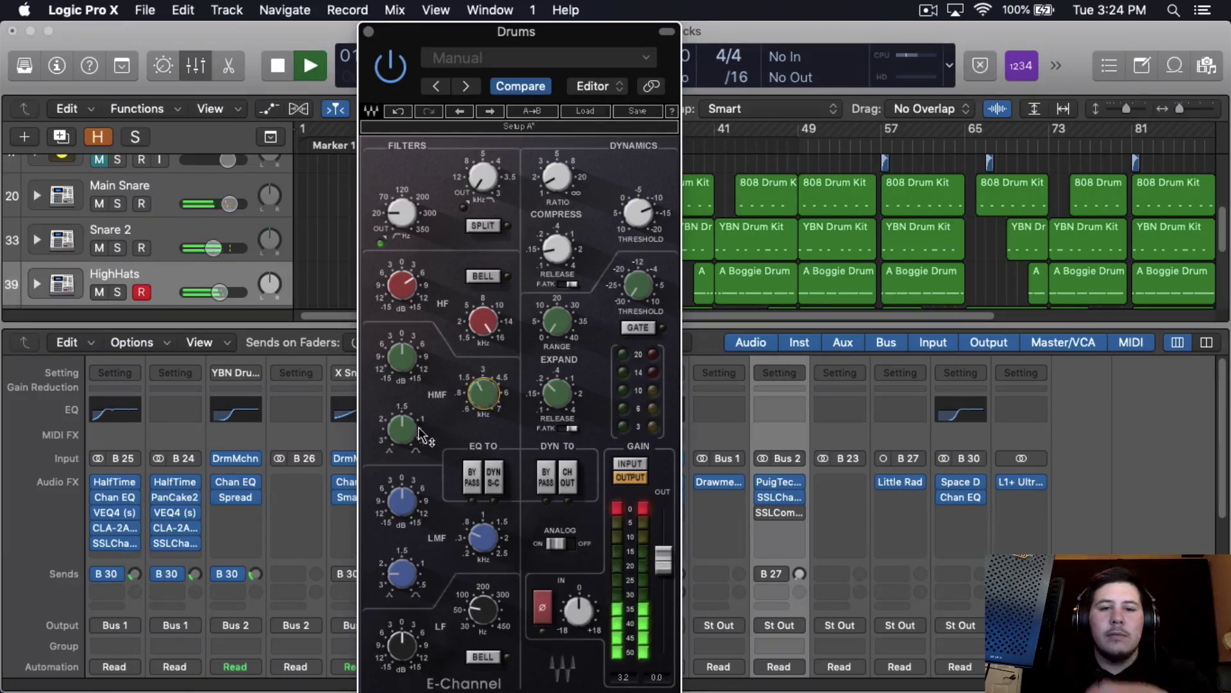
{"action": "mouse_move", "coordinate": [405, 356]}
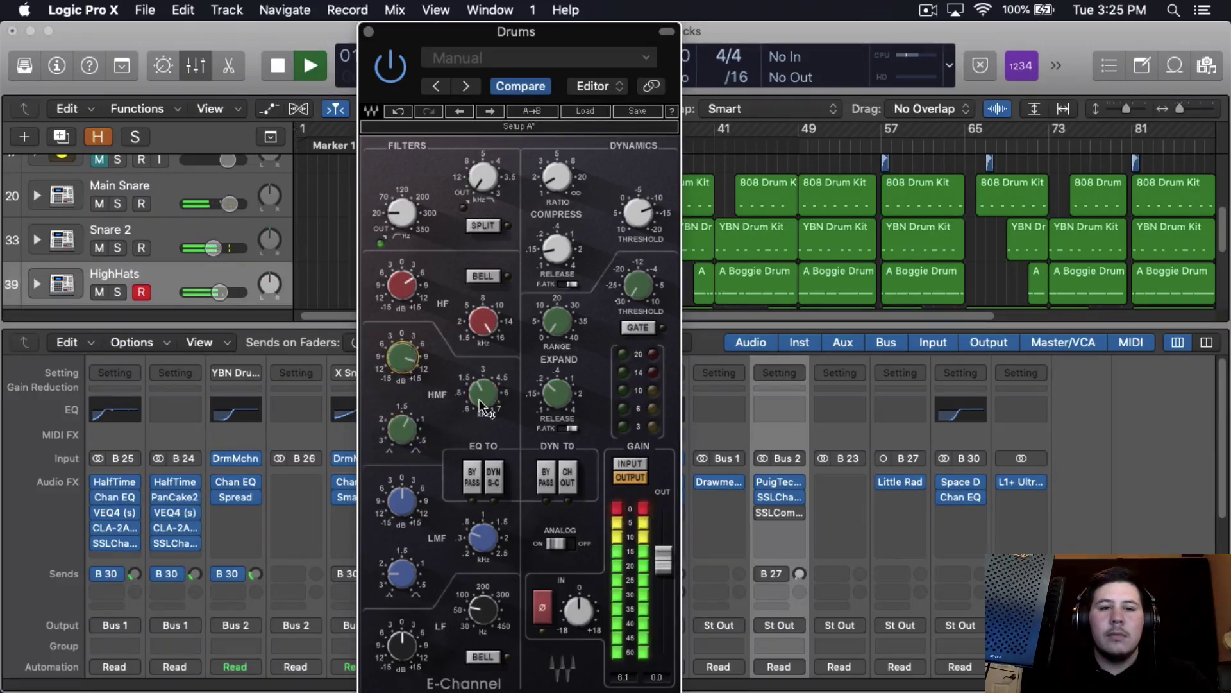
{"action": "scroll", "coordinate": [482, 402], "scroll_direction": "up", "scroll_amount": 4}
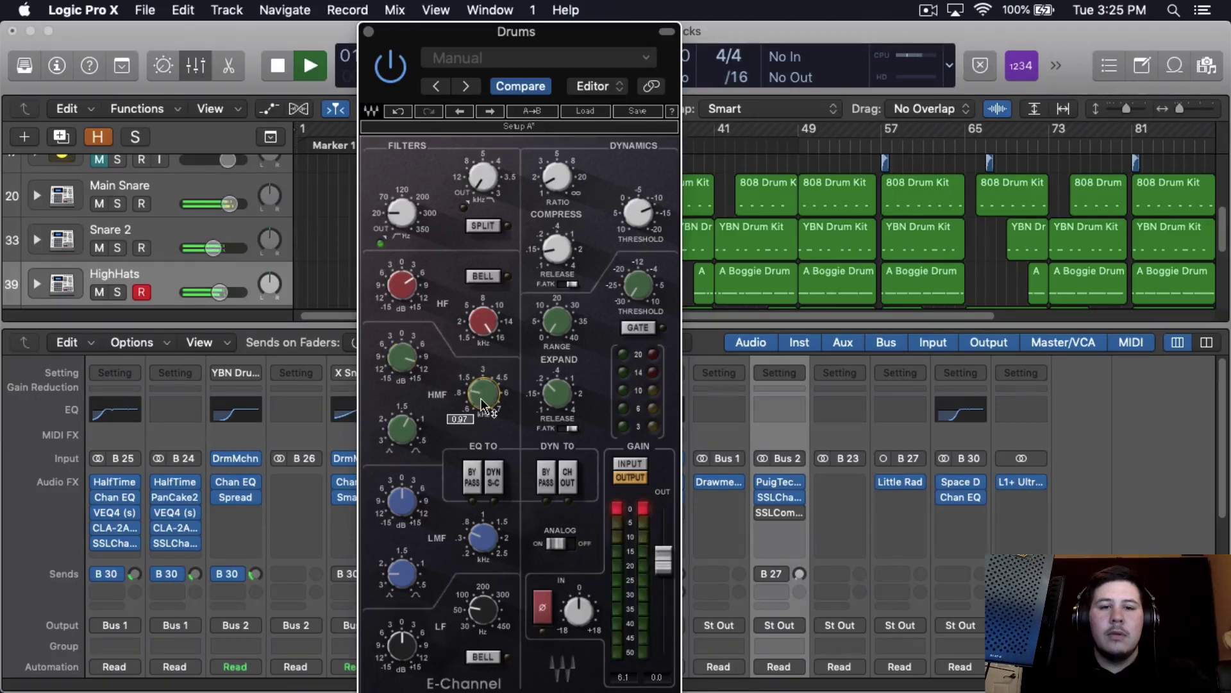
{"action": "scroll", "coordinate": [482, 402], "scroll_direction": "up", "scroll_amount": 5}
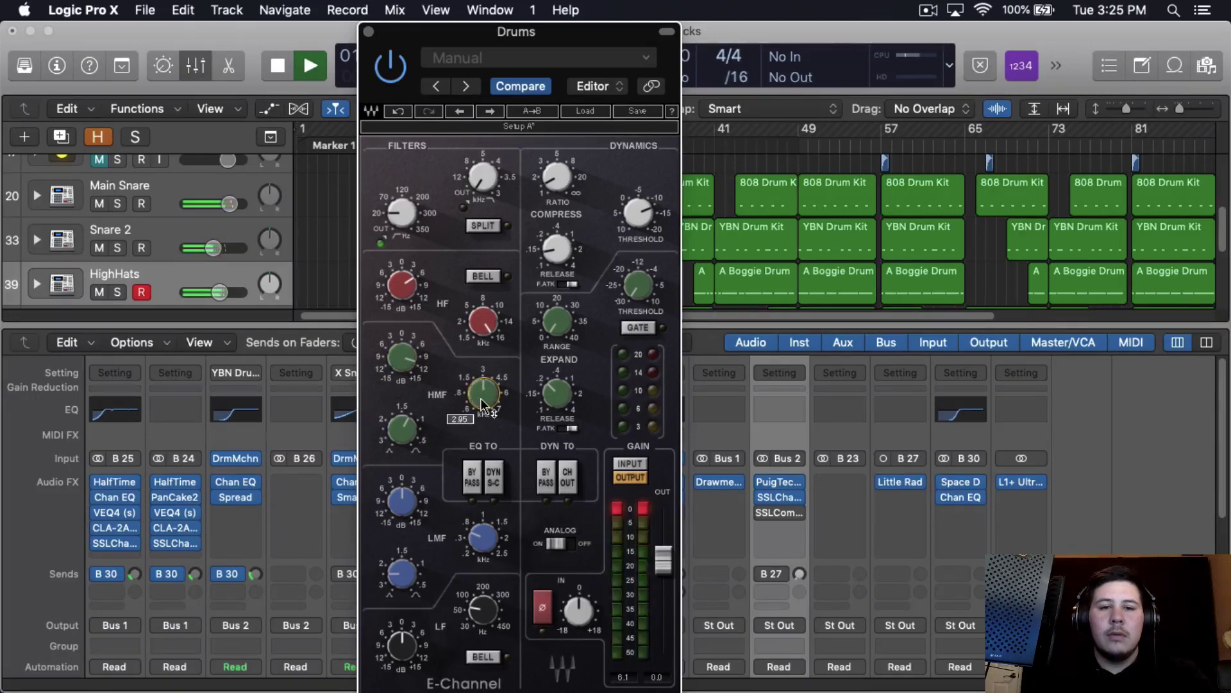
{"action": "scroll", "coordinate": [482, 403], "scroll_direction": "down", "scroll_amount": 4}
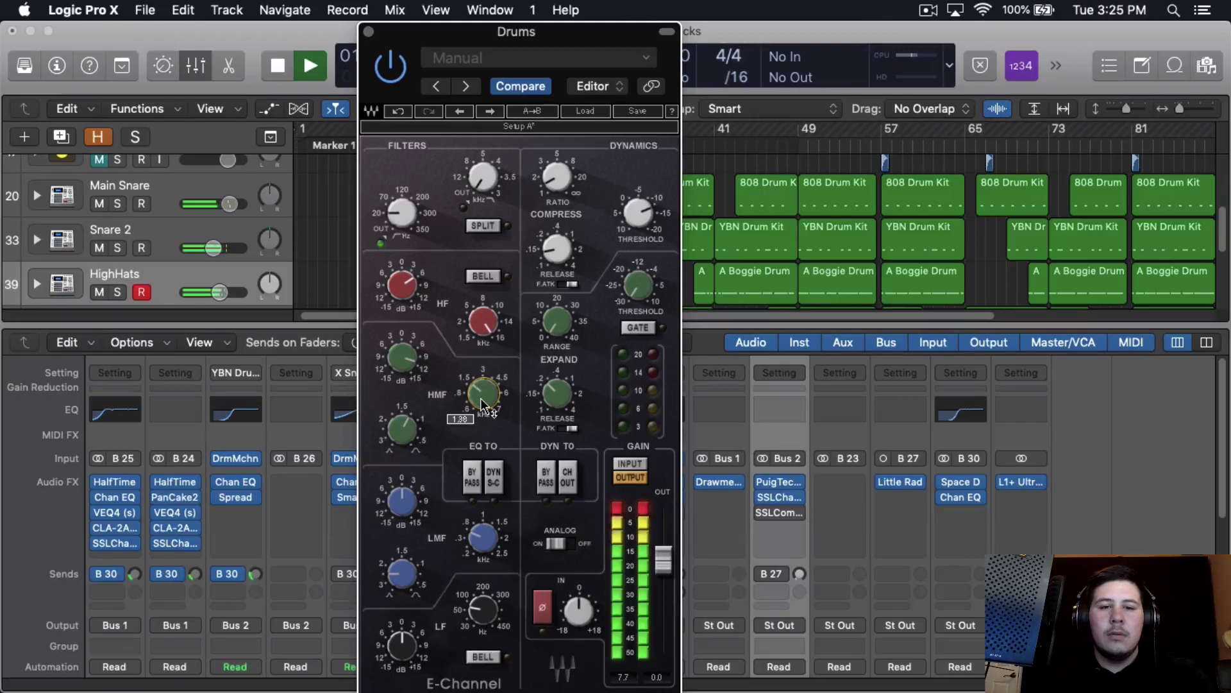
{"action": "scroll", "coordinate": [482, 402], "scroll_direction": "up", "scroll_amount": 1}
{"action": "scroll", "coordinate": [410, 371], "scroll_direction": "up", "scroll_amount": 3}
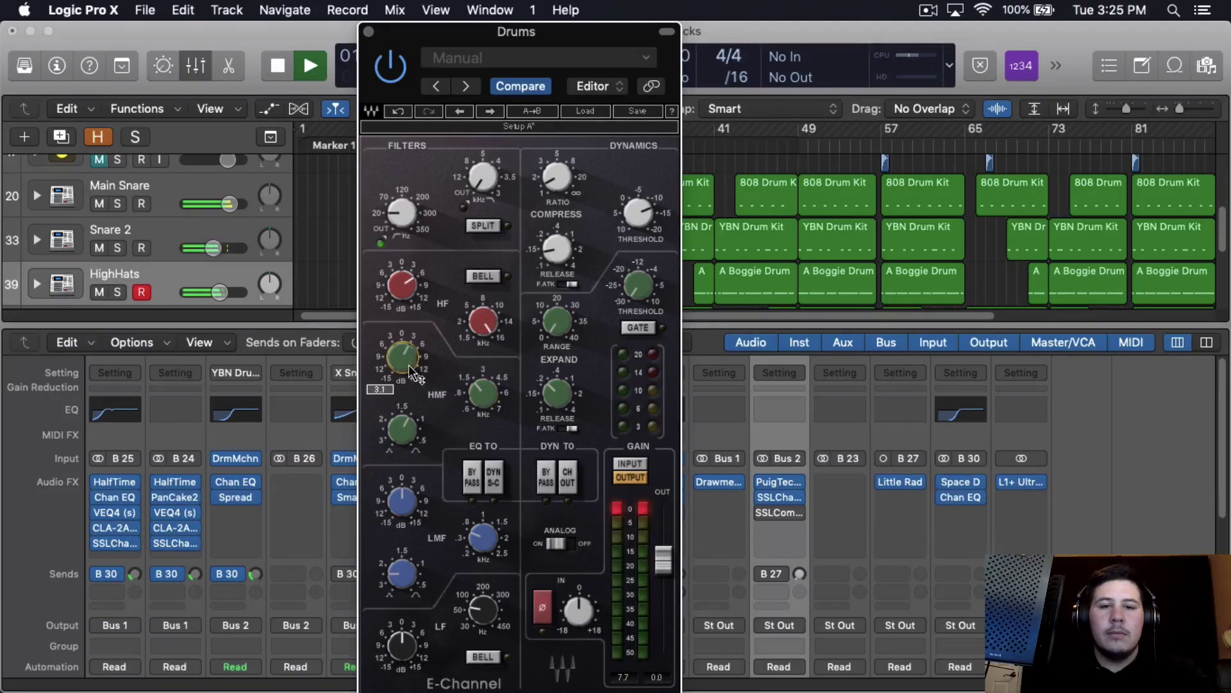
{"action": "scroll", "coordinate": [411, 370], "scroll_direction": "down", "scroll_amount": 3}
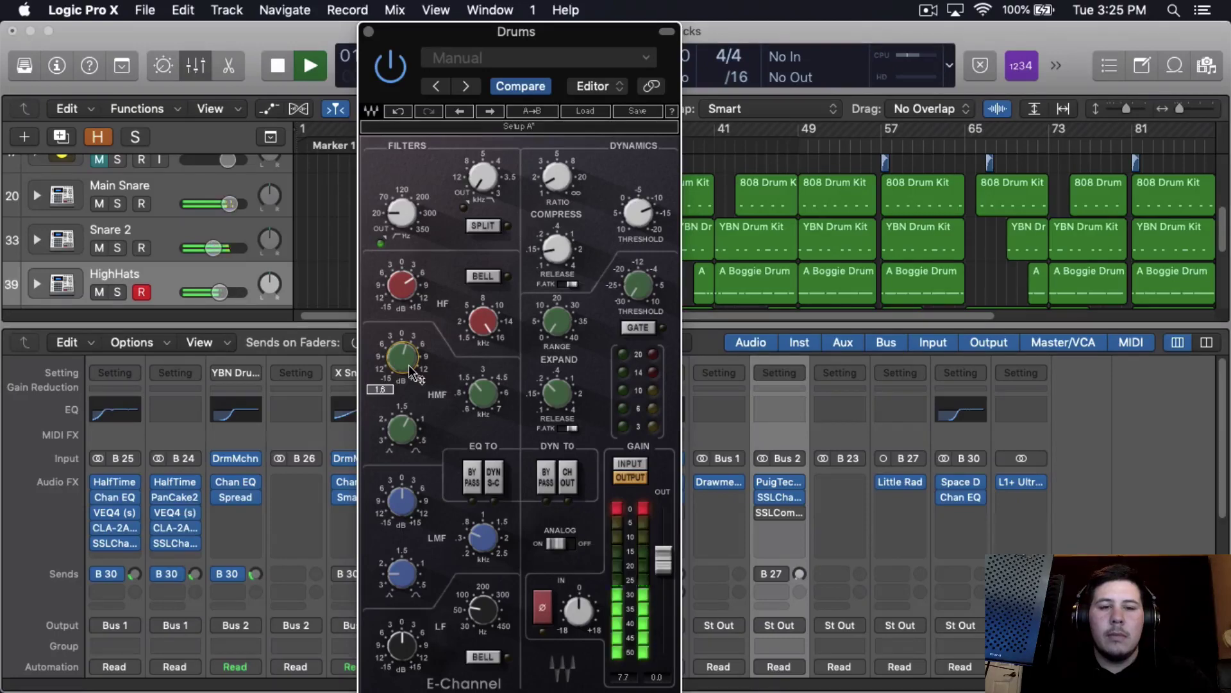
{"action": "scroll", "coordinate": [409, 364], "scroll_direction": "down", "scroll_amount": 1}
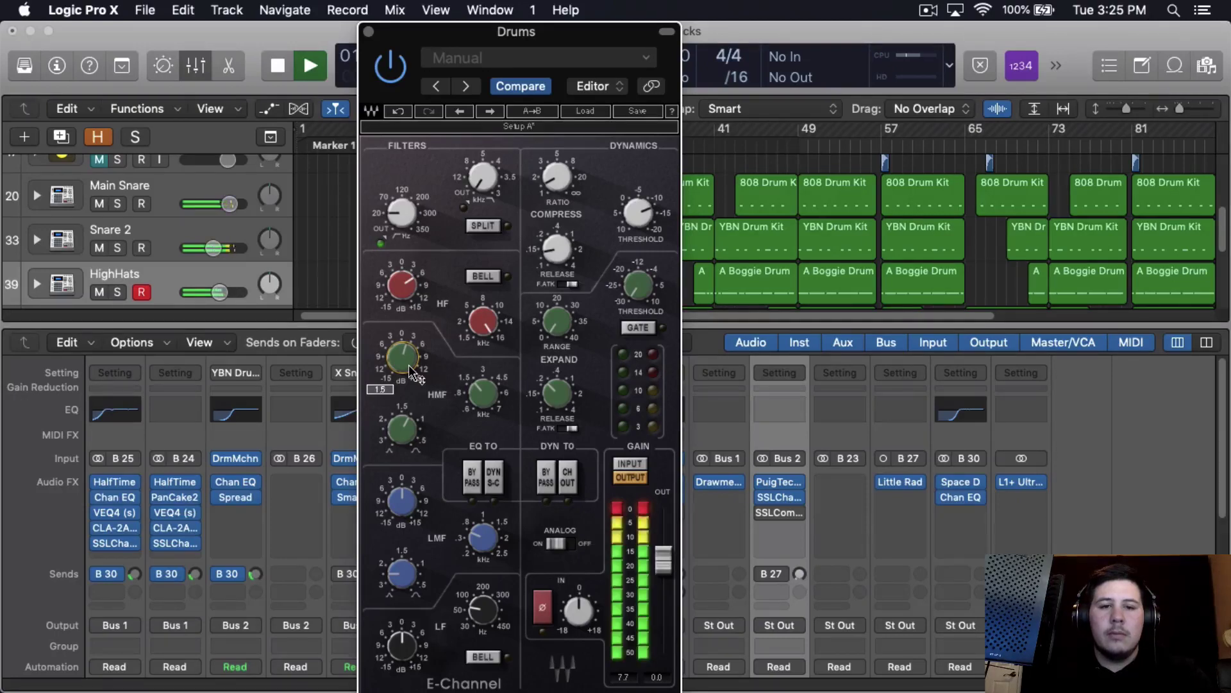
Close the SSLChannel and enable the Drums bus SSLComp with a 30 ms attack and 0.1 s release
{"action": "key", "text": "super+w"}
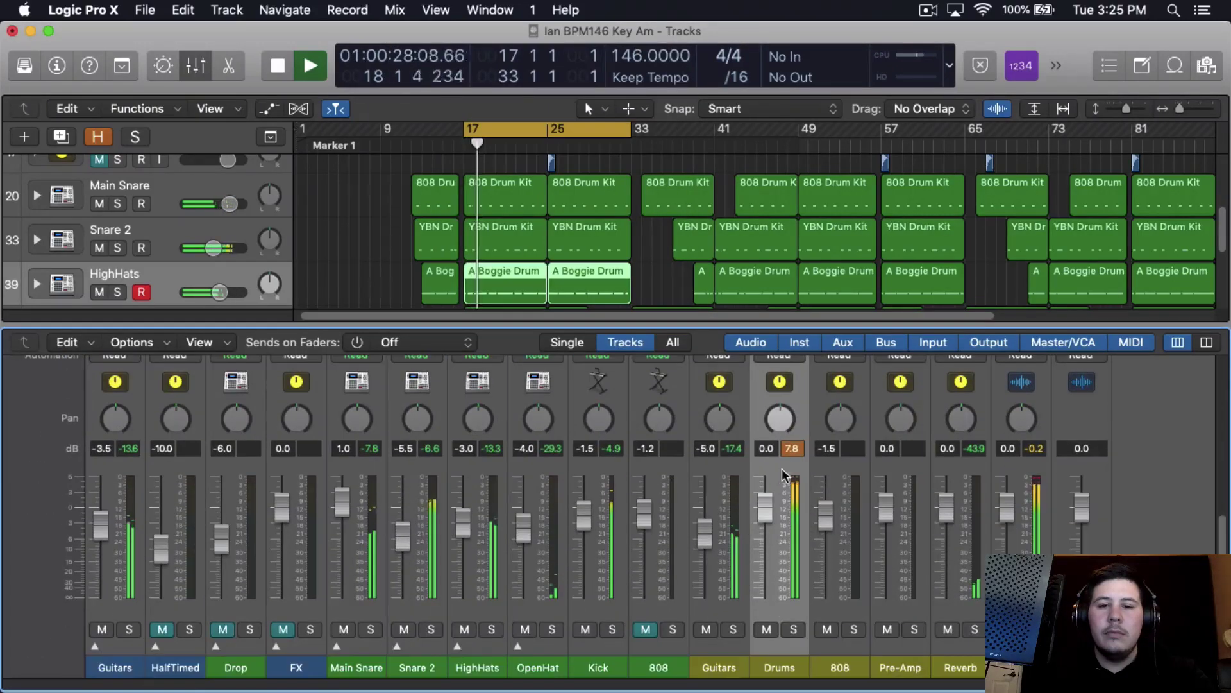
{"action": "scroll", "coordinate": [776, 513], "scroll_direction": "up", "scroll_amount": 10}
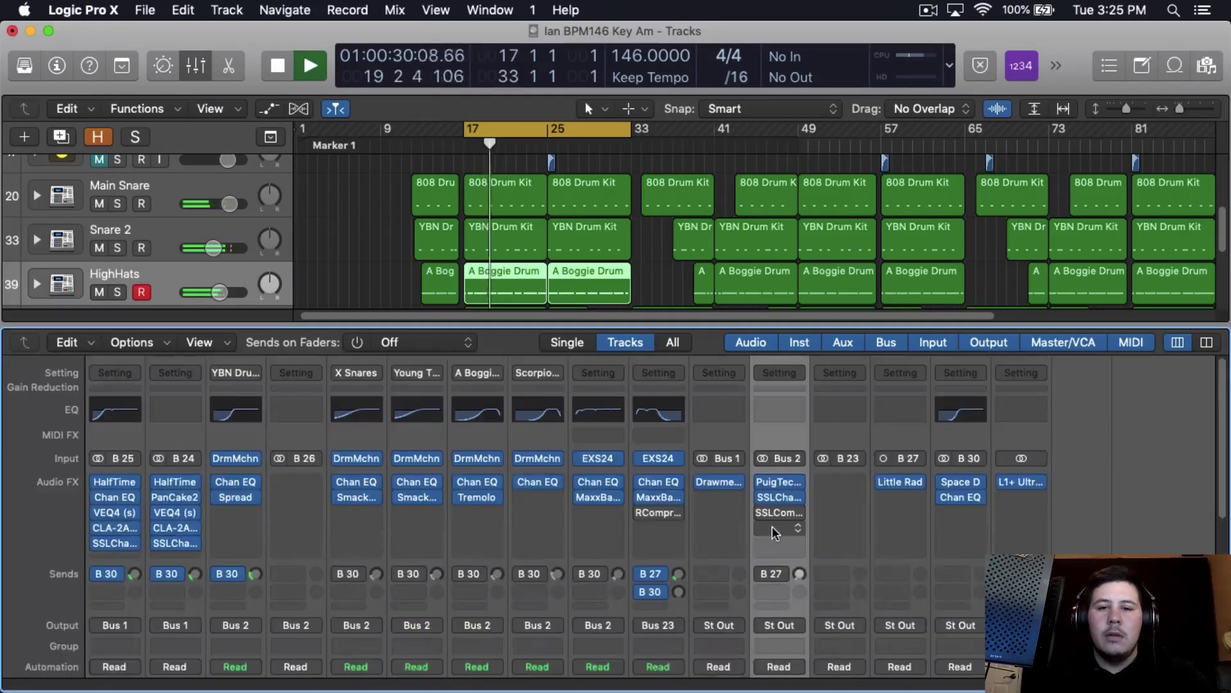
{"action": "left_click", "coordinate": [778, 511]}
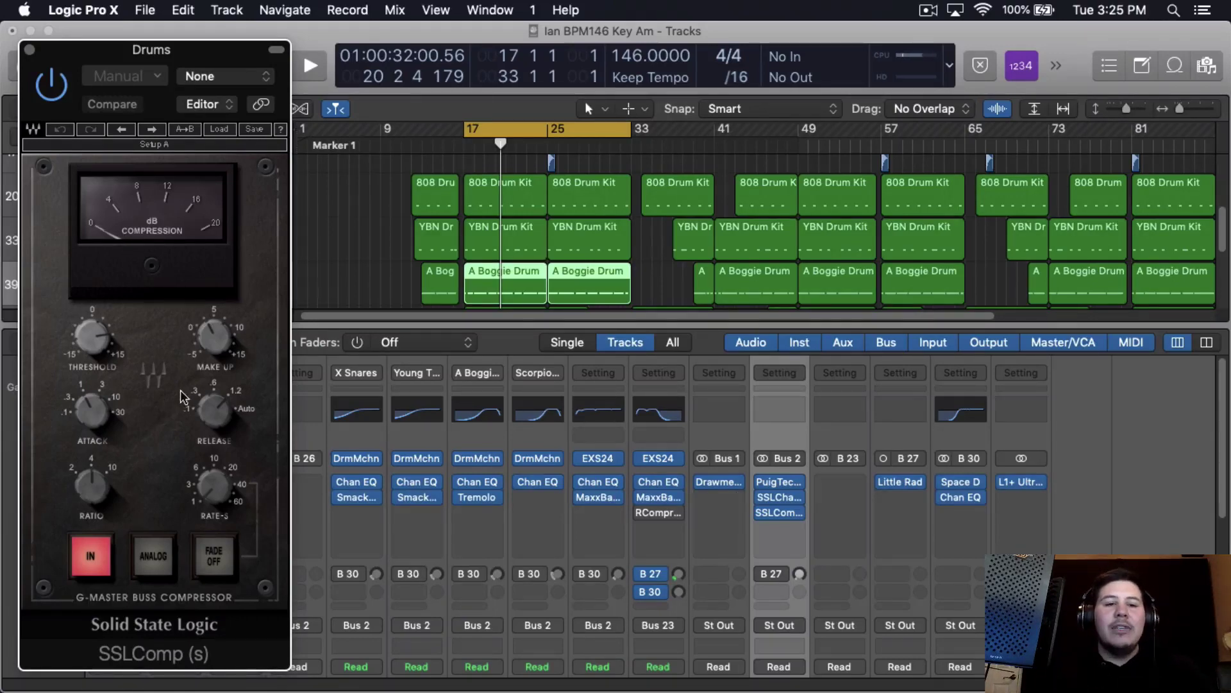
{"action": "left_click_drag", "start_coordinate": [104, 423], "coordinate": [100, 426]}
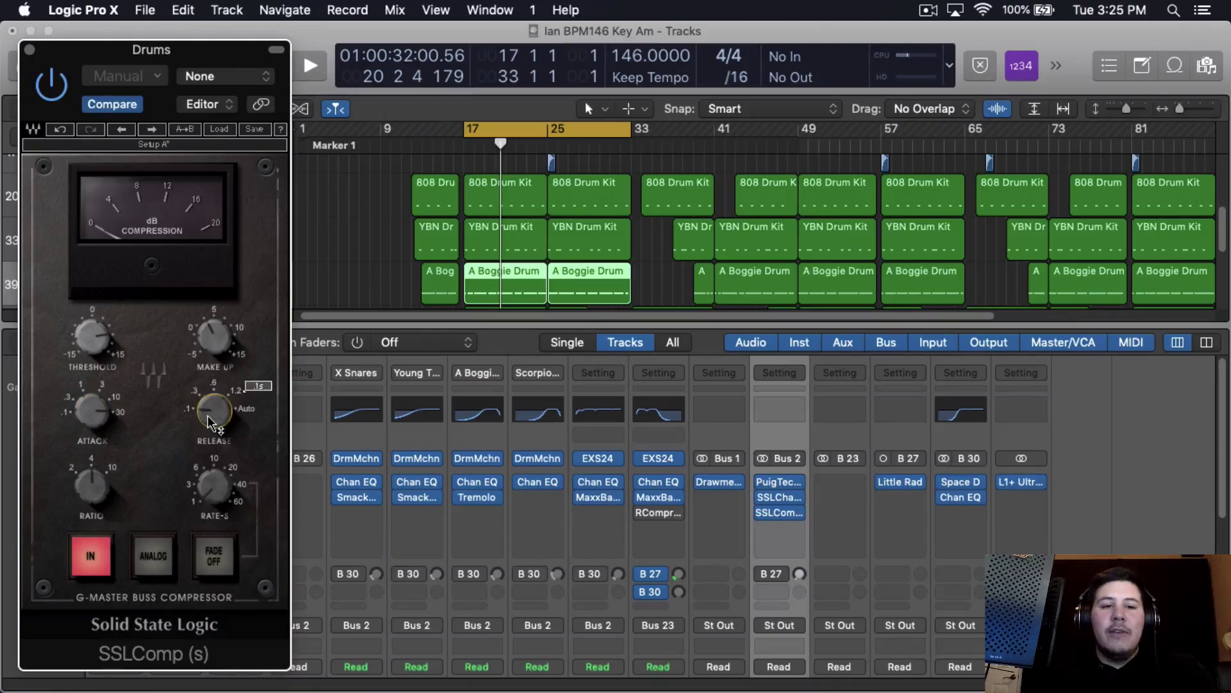
{"action": "left_click_drag", "start_coordinate": [202, 56], "coordinate": [551, 49]}
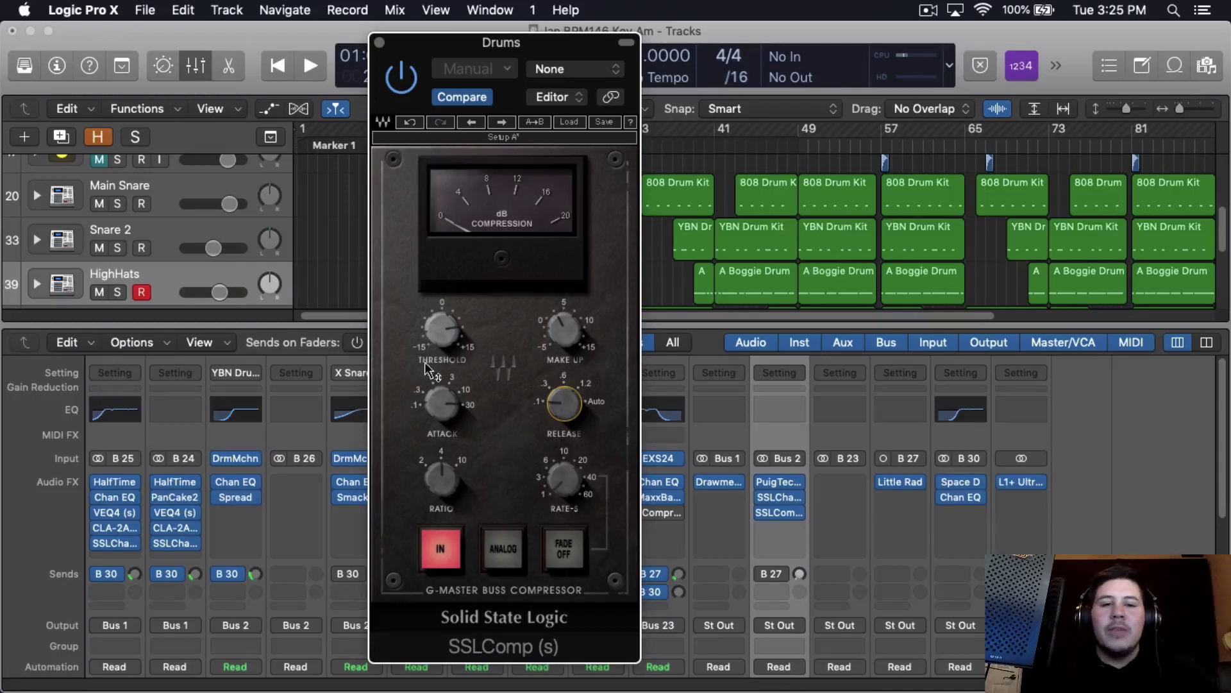
Lower the SSLComp's make-up gain and sweep its threshold during playback, settling on a positive value for light compression
{"action": "mouse_move", "coordinate": [446, 334]}
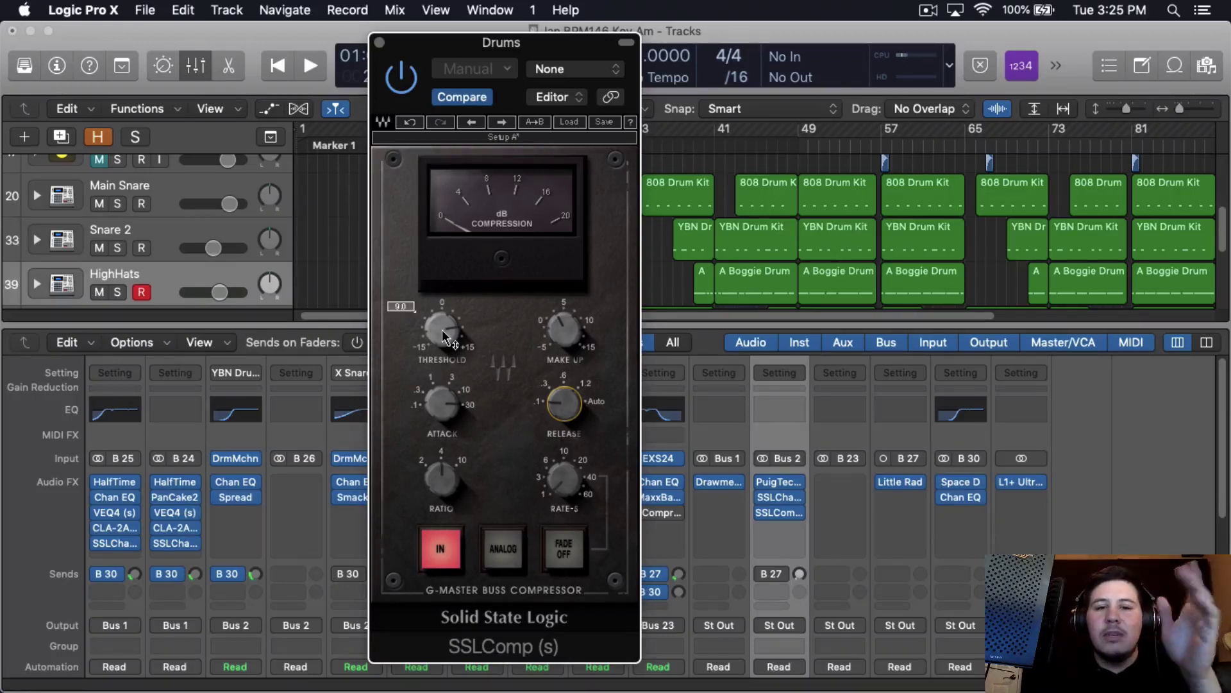
{"action": "mouse_move", "coordinate": [563, 329]}
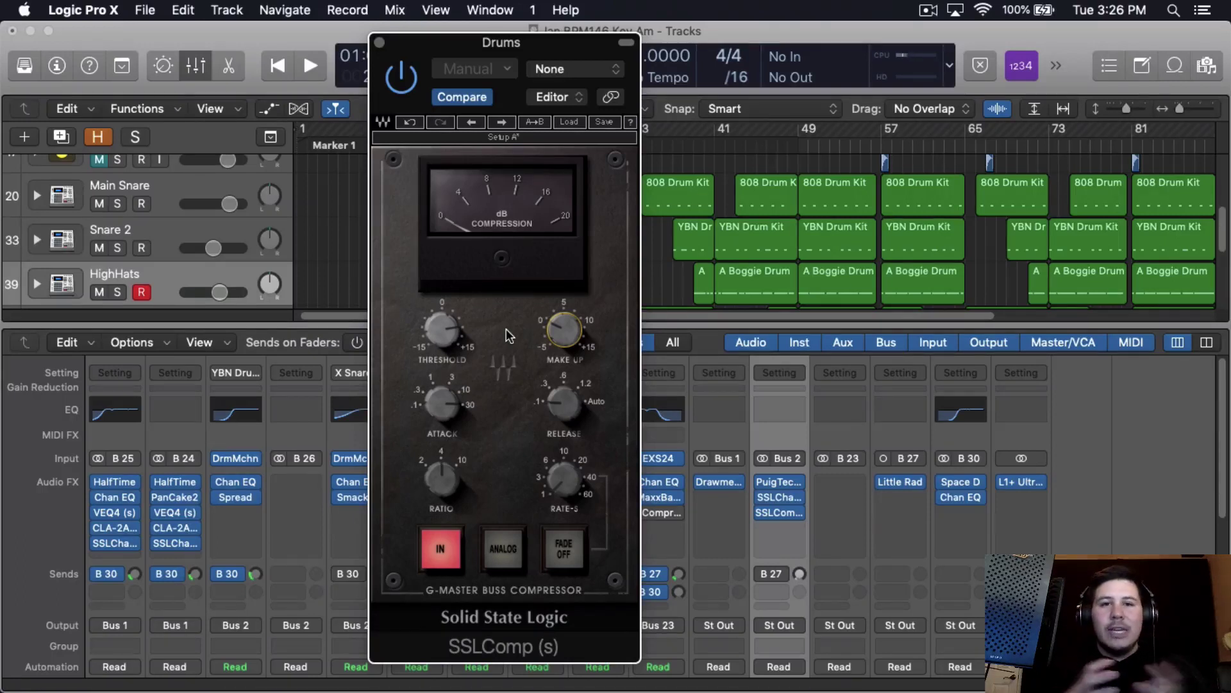
{"action": "key", "text": "space"}
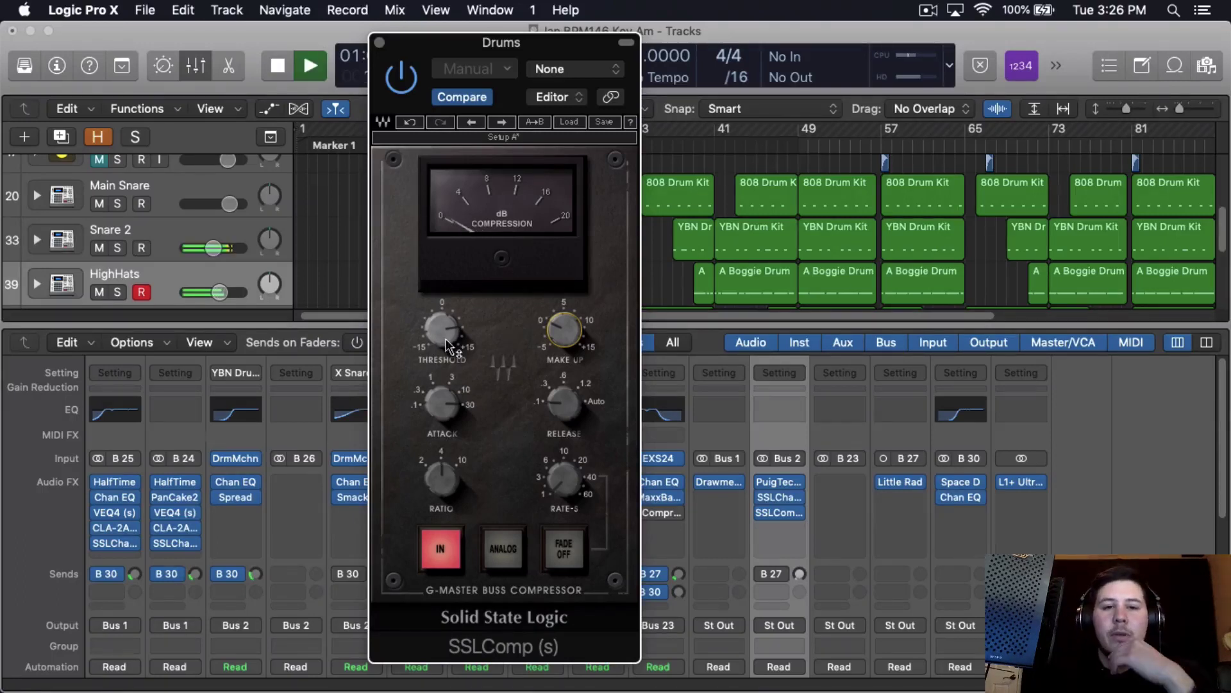
{"action": "scroll", "coordinate": [445, 336], "scroll_direction": "down", "scroll_amount": 10}
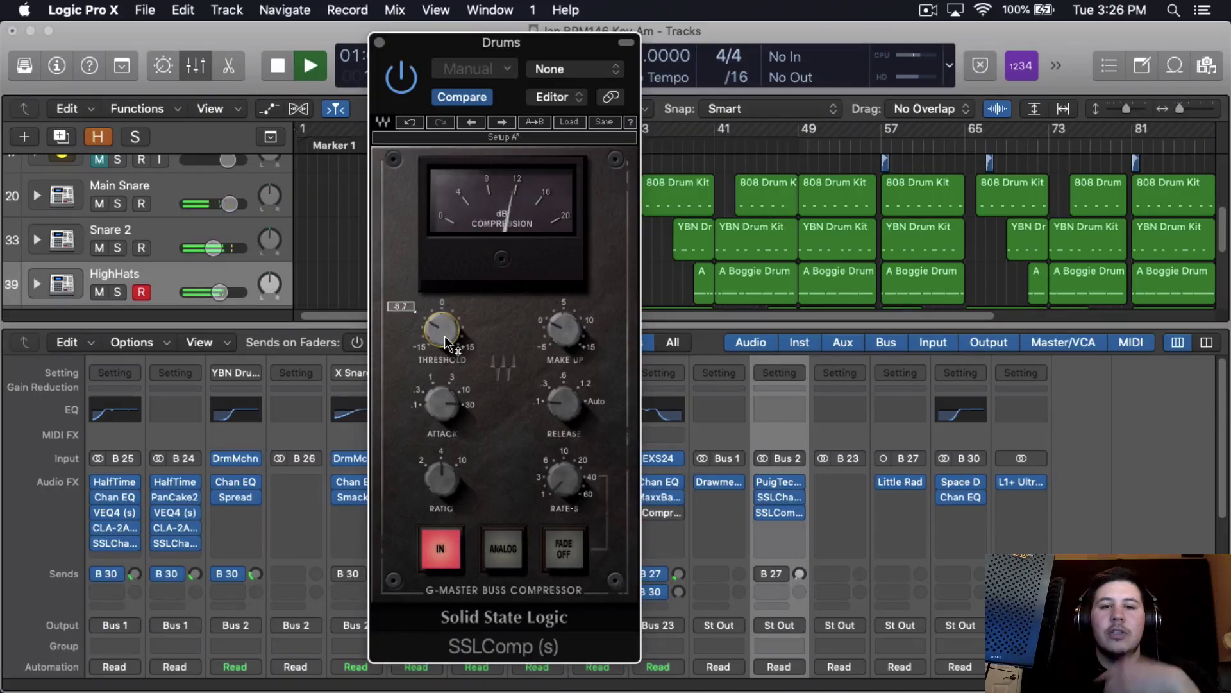
{"action": "scroll", "coordinate": [444, 336], "scroll_direction": "up", "scroll_amount": 8}
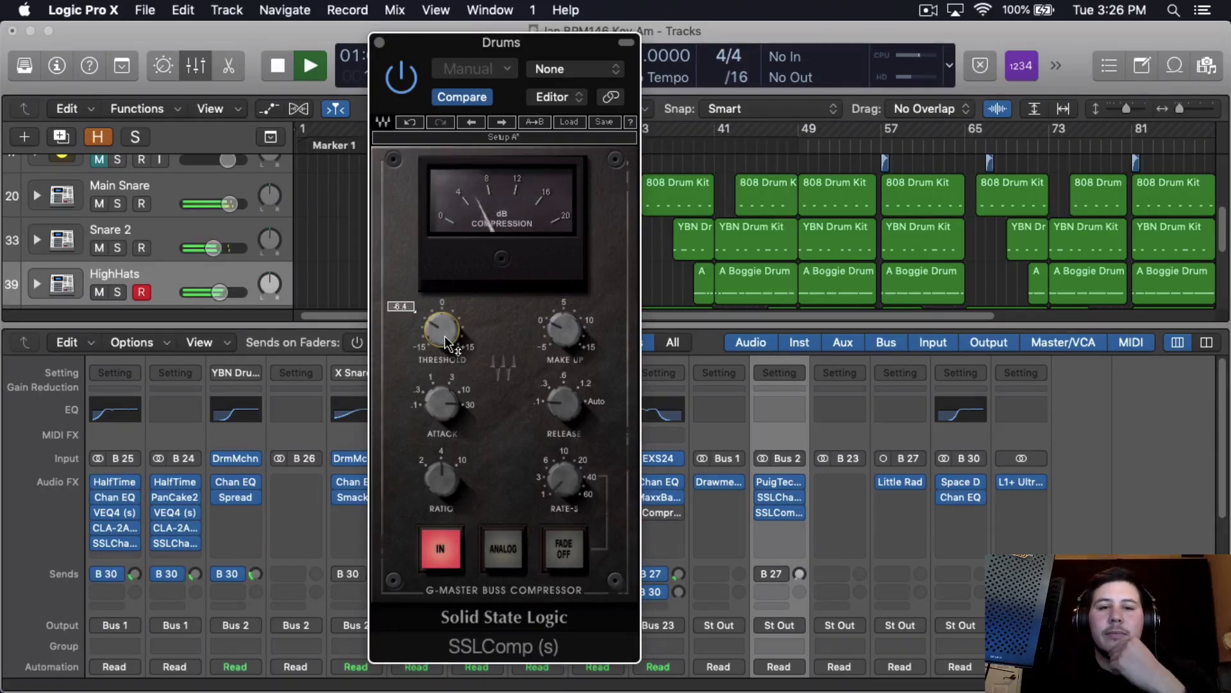
{"action": "scroll", "coordinate": [445, 336], "scroll_direction": "up", "scroll_amount": 8}
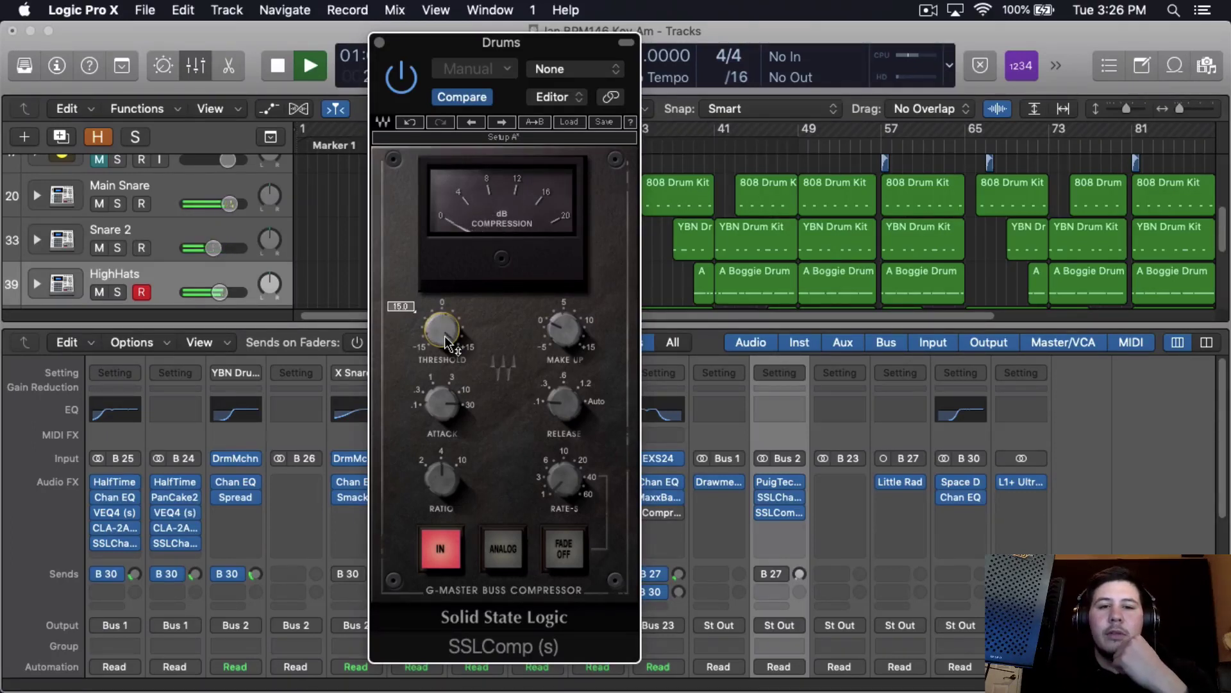
{"action": "scroll", "coordinate": [445, 336], "scroll_direction": "down", "scroll_amount": 4}
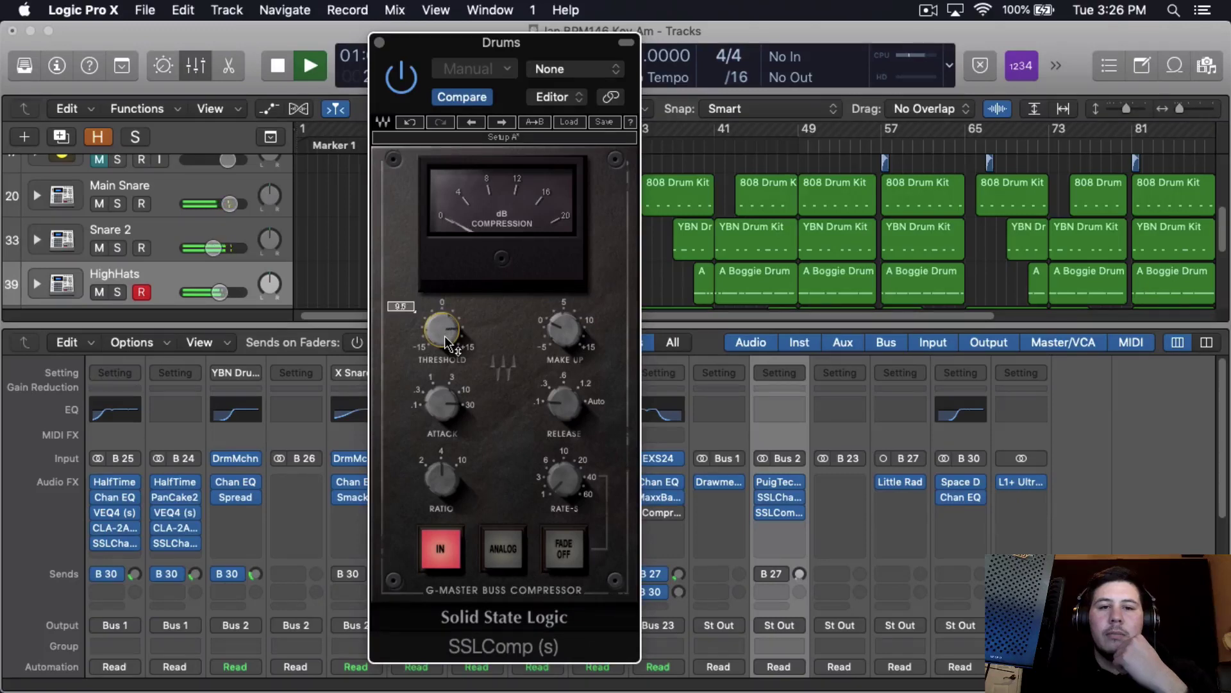
{"action": "scroll", "coordinate": [445, 336], "scroll_direction": "down", "scroll_amount": 1}
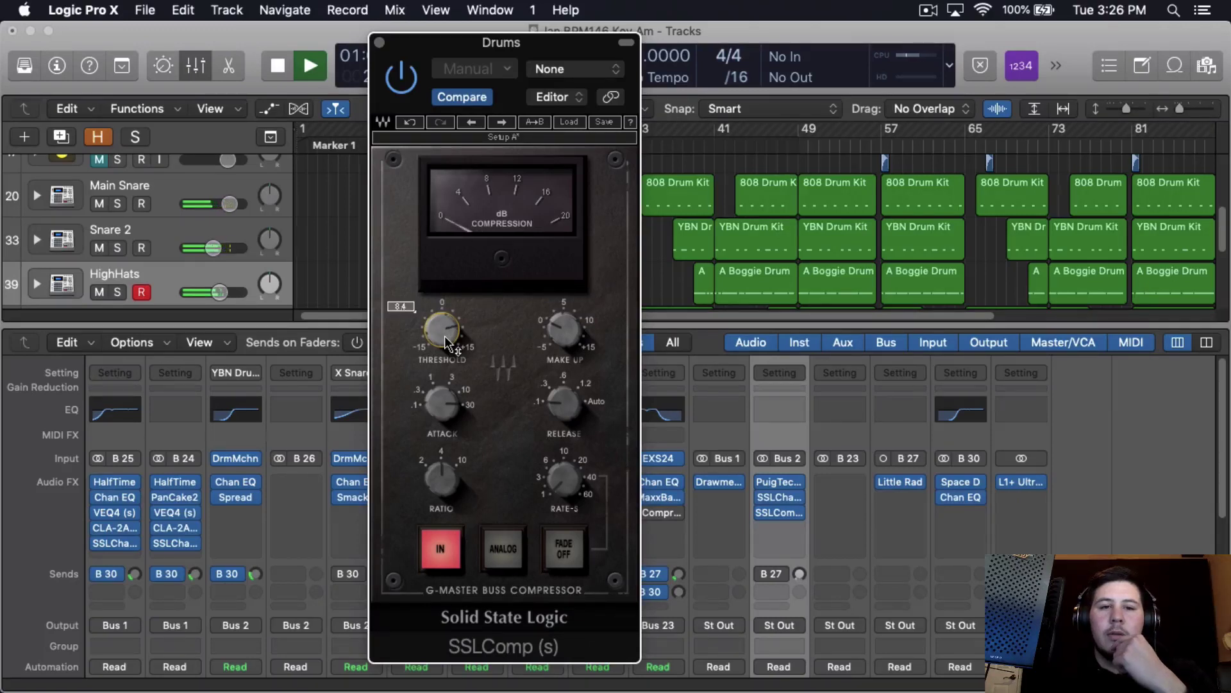
Compare the beat with the SSLComp bypassed and active, set its make-up gain to about 3, and stop playback
{"action": "left_click", "coordinate": [407, 91]}
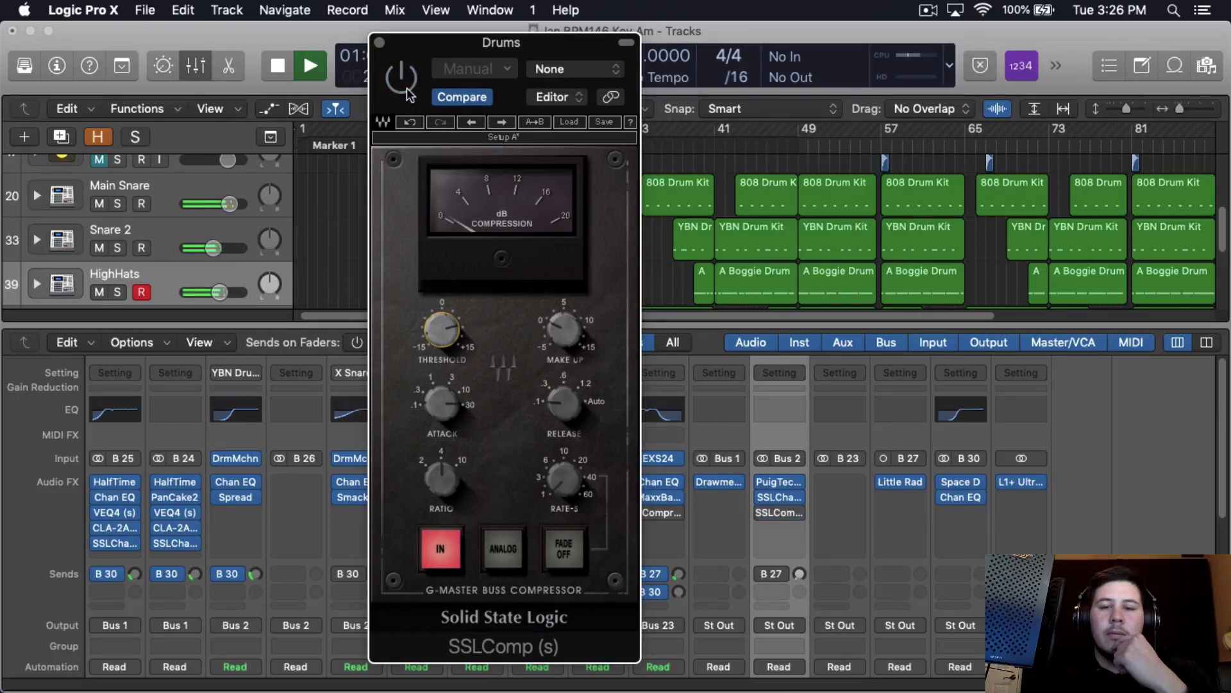
{"action": "left_click", "coordinate": [406, 91]}
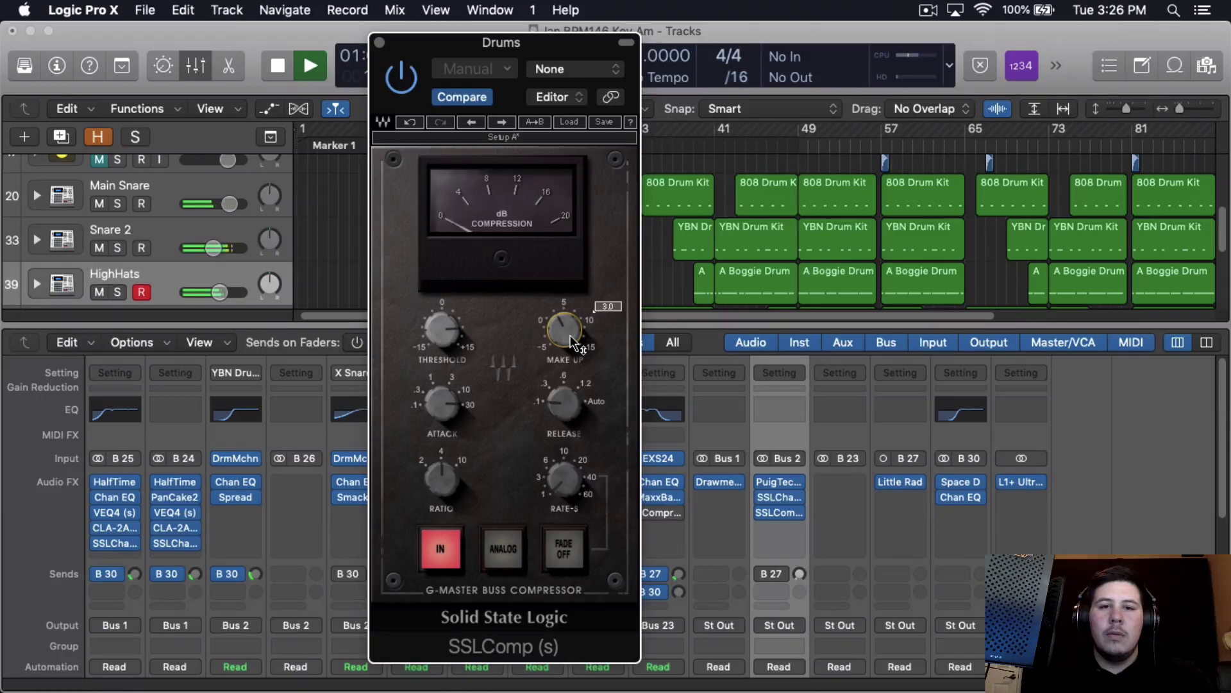
{"action": "key", "text": "space"}
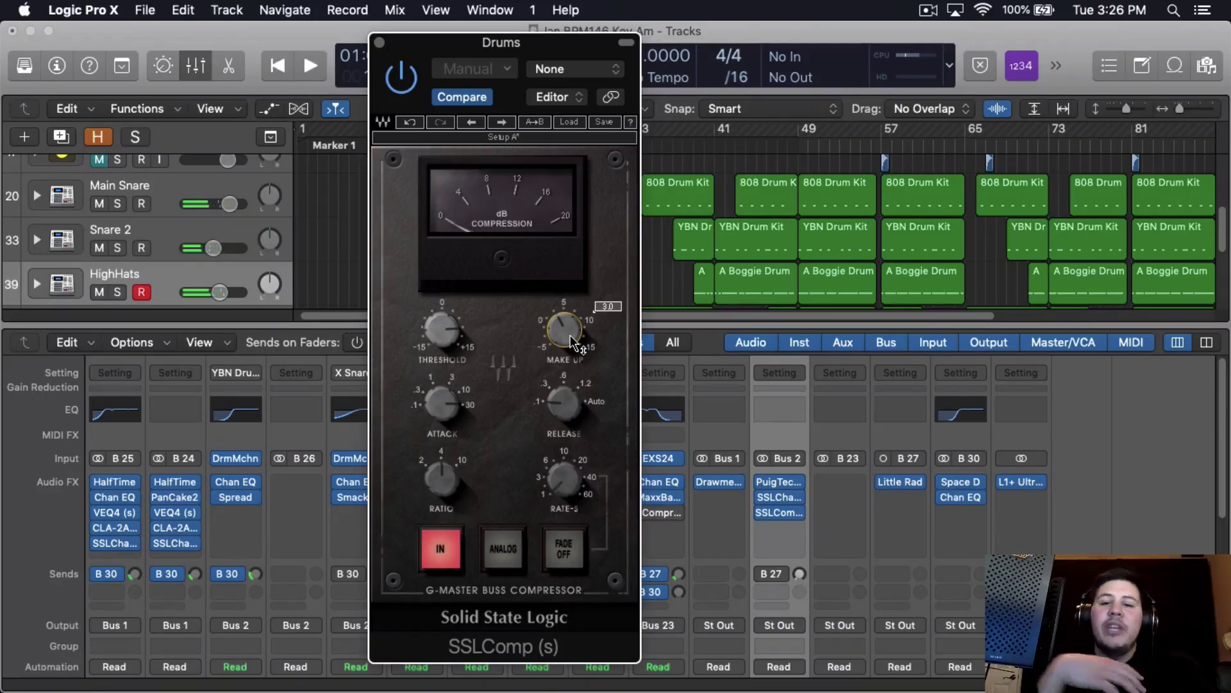
Close the SSLComp and turn on the Drums bus's send to Bus 27
{"action": "scroll", "coordinate": [706, 481], "scroll_direction": "down", "scroll_amount": 5}
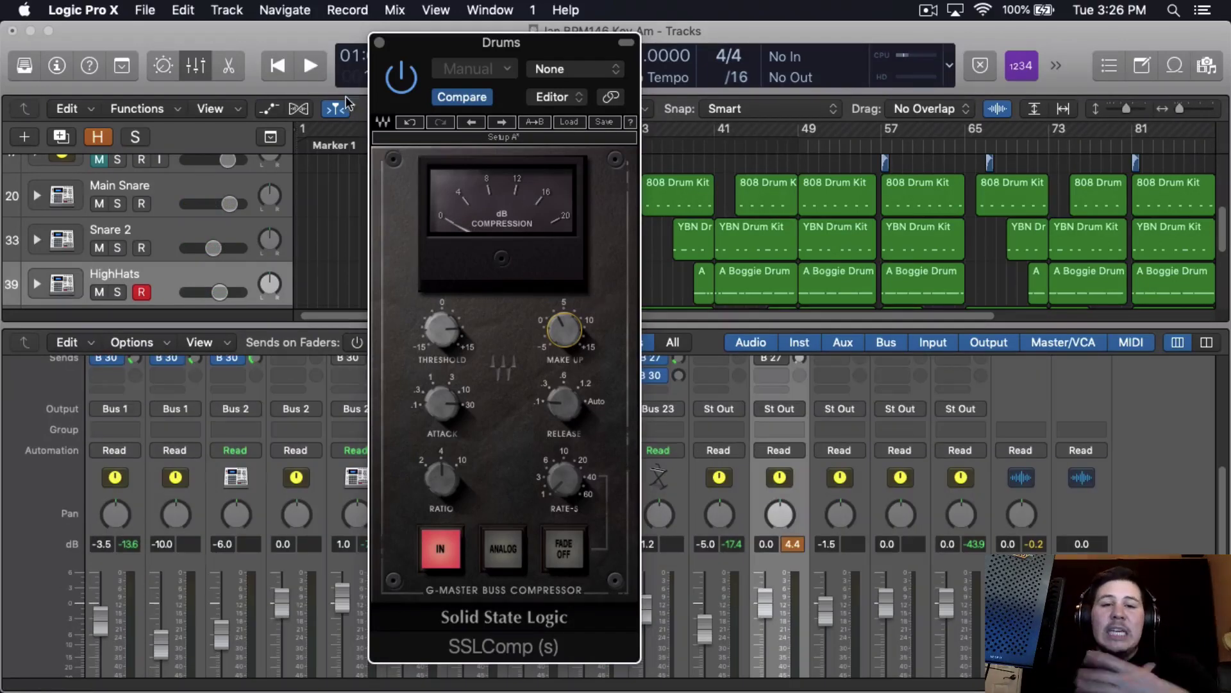
{"action": "left_click", "coordinate": [379, 42]}
{"action": "scroll", "coordinate": [779, 455], "scroll_direction": "up", "scroll_amount": 5}
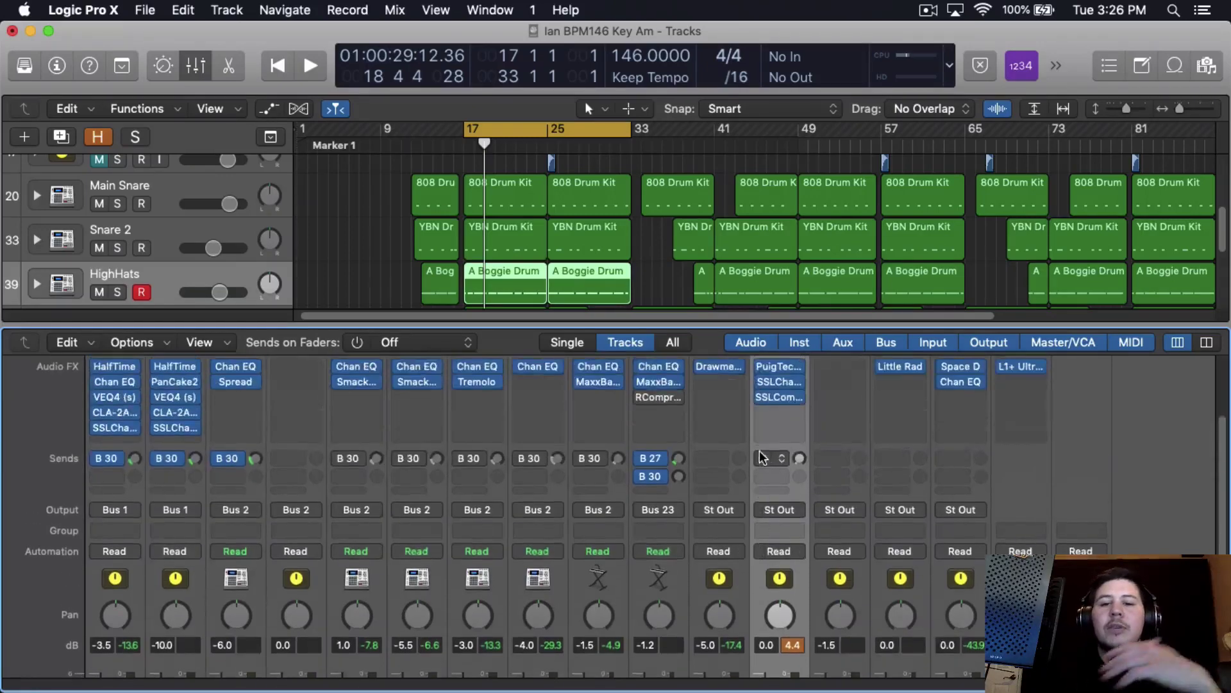
{"action": "scroll", "coordinate": [794, 491], "scroll_direction": "down", "scroll_amount": 5}
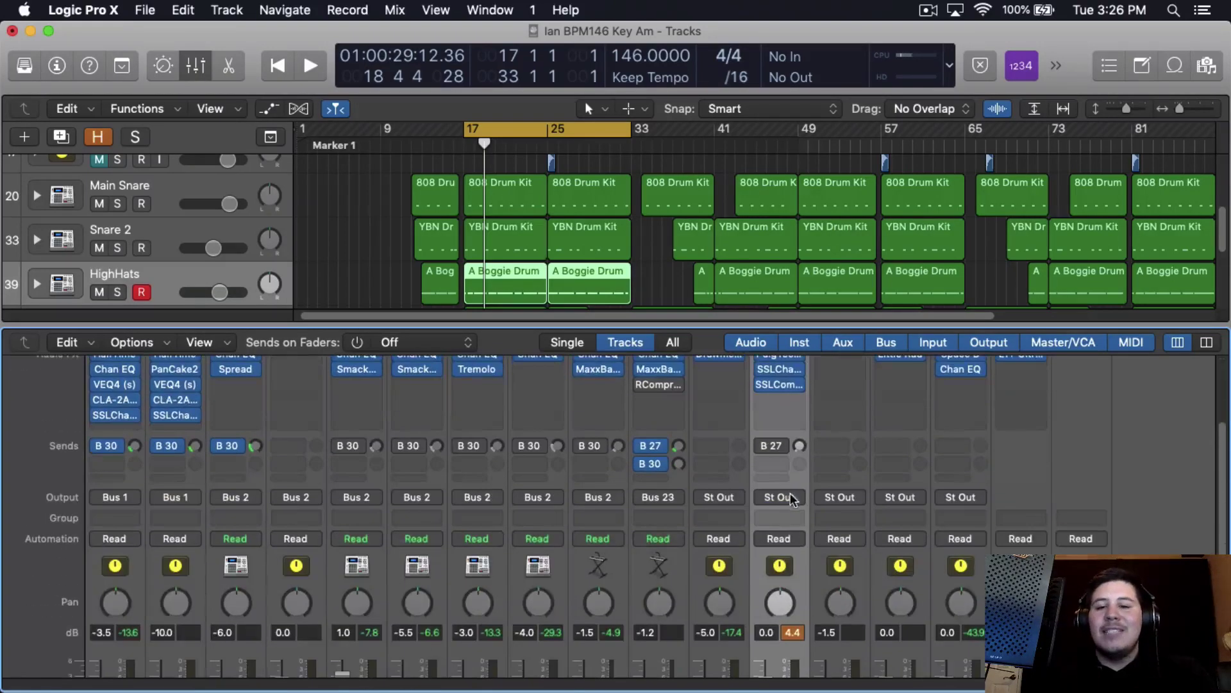
{"action": "left_click", "coordinate": [763, 446]}
Open the Little Radiator on the Pre-Amp channel and re-enable the Drums bus's send to Bus 27
{"action": "scroll", "coordinate": [770, 456], "scroll_direction": "up", "scroll_amount": 3}
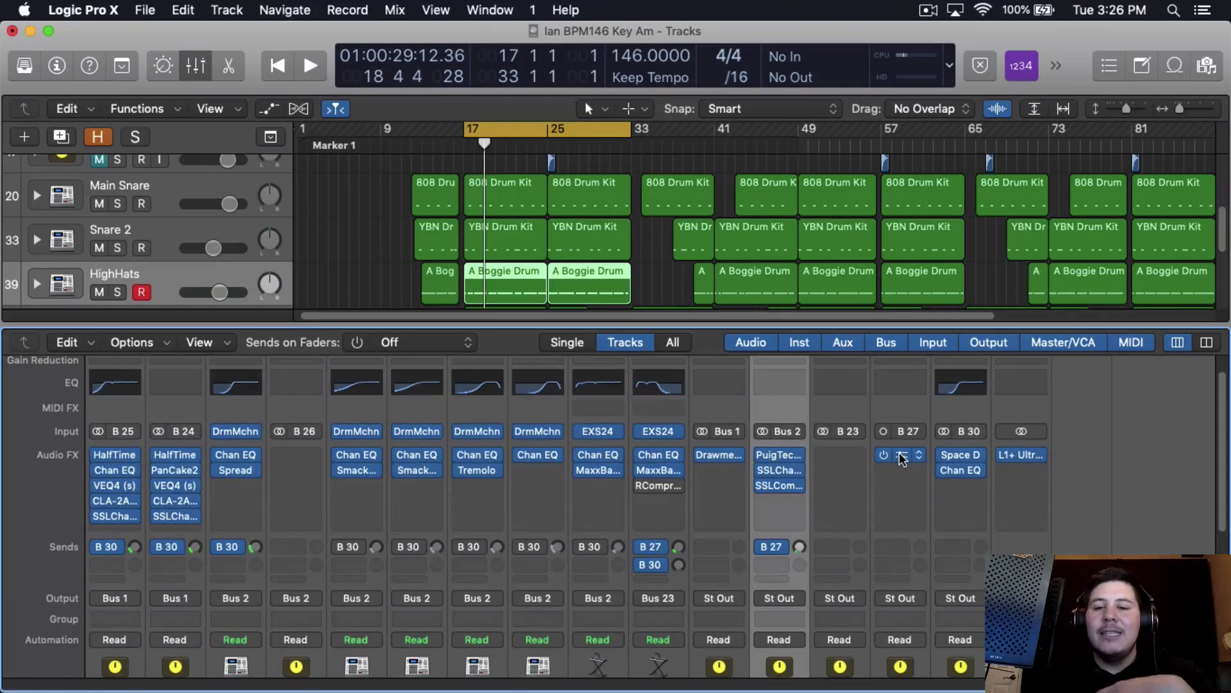
{"action": "left_click", "coordinate": [901, 457]}
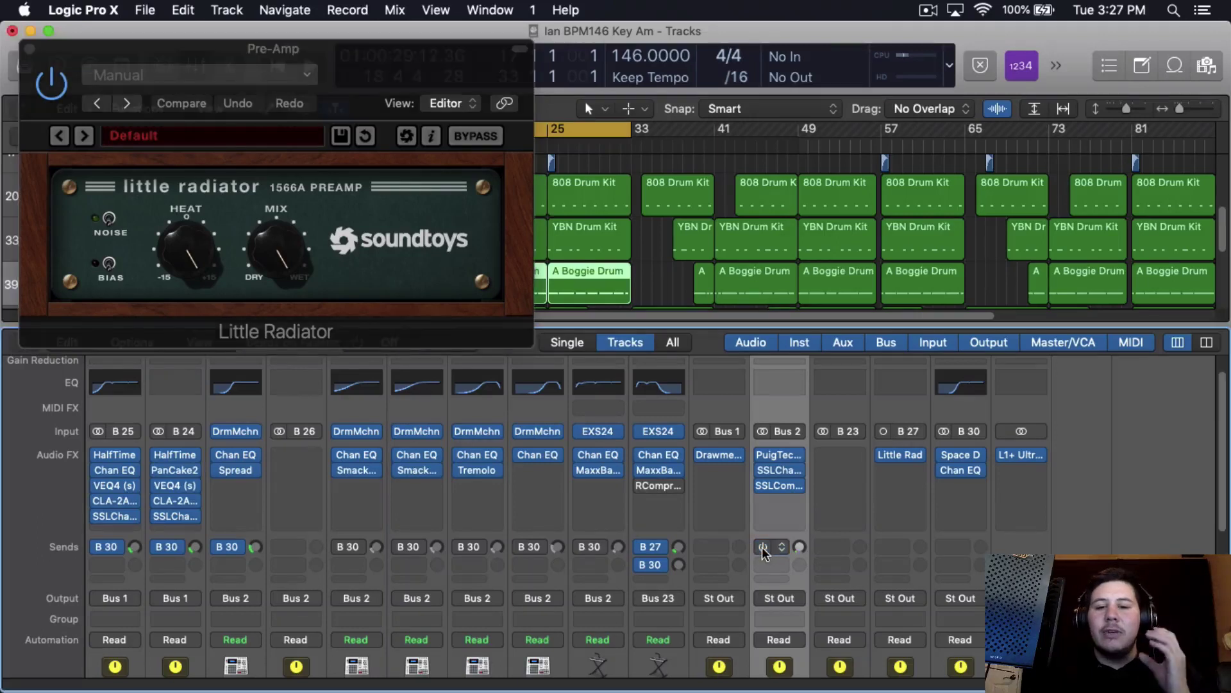
{"action": "left_click", "coordinate": [763, 546]}
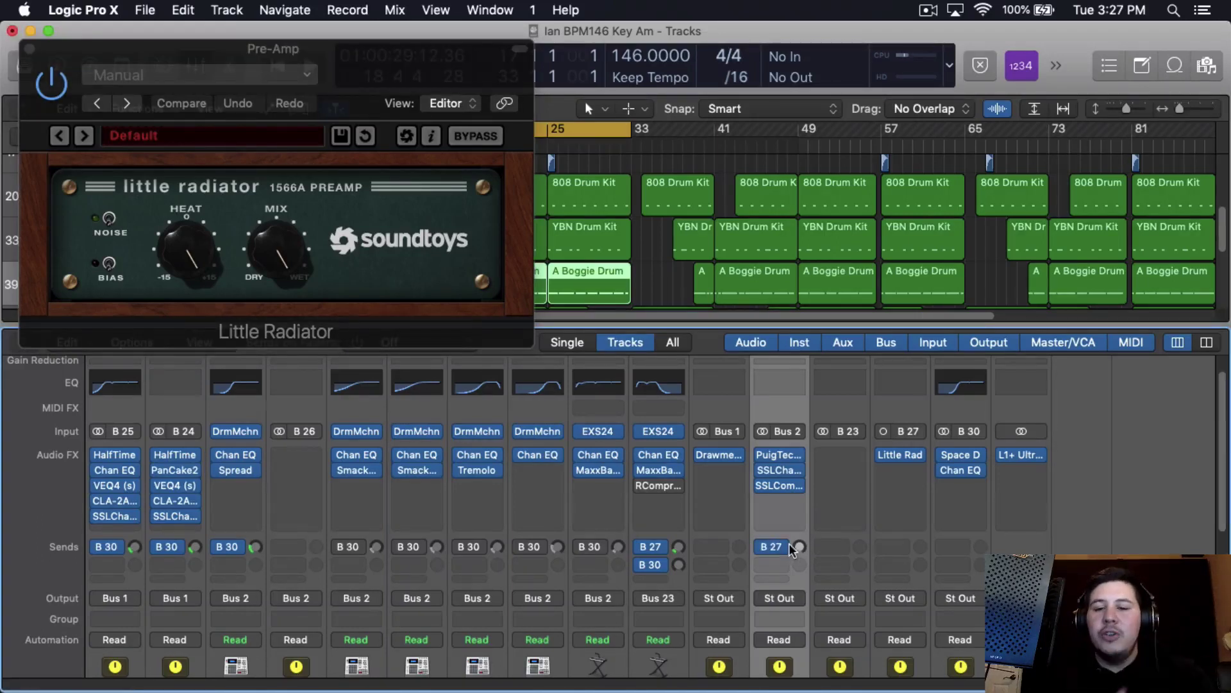
Set the Drums bus's Bus 27 send to about -34.8 dB and close the Little Radiator
{"action": "left_click_drag", "start_coordinate": [799, 553], "coordinate": [797, 581]}
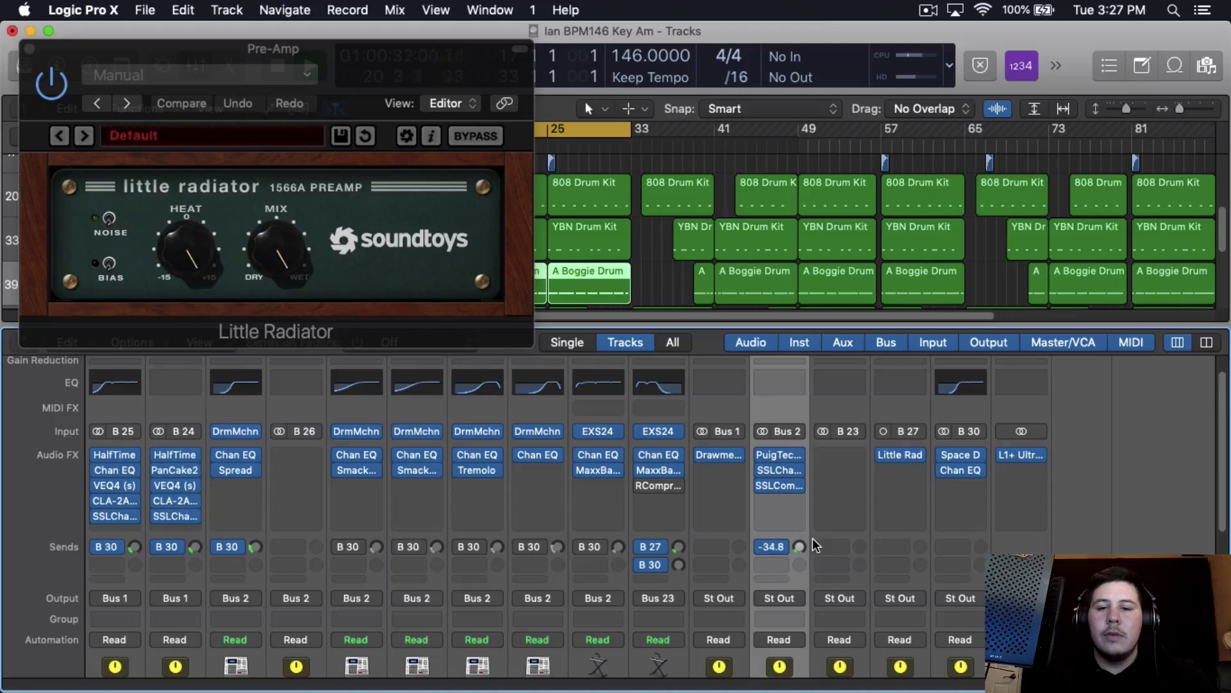
{"action": "left_click", "coordinate": [29, 49]}
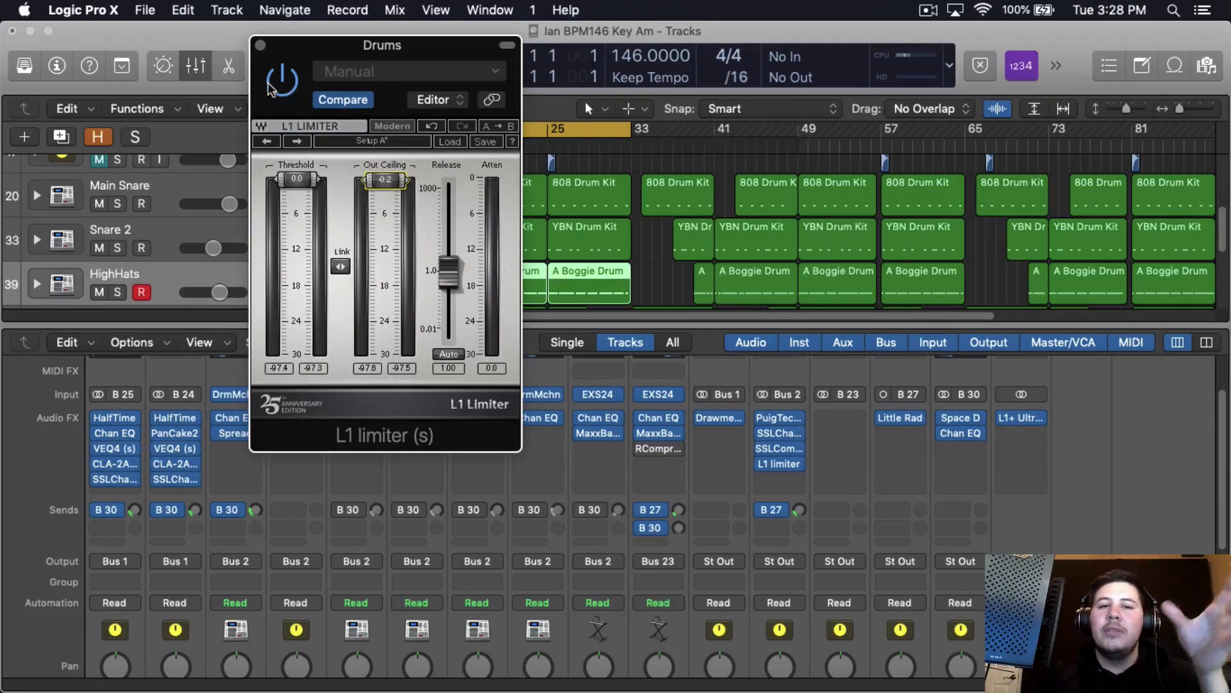
Close the Drums bus's L1 limiter and briefly play the beat to check the bus levels
{"action": "left_click", "coordinate": [260, 46]}
{"action": "scroll", "coordinate": [745, 543], "scroll_direction": "down", "scroll_amount": 3}
{"action": "key", "text": "space"}
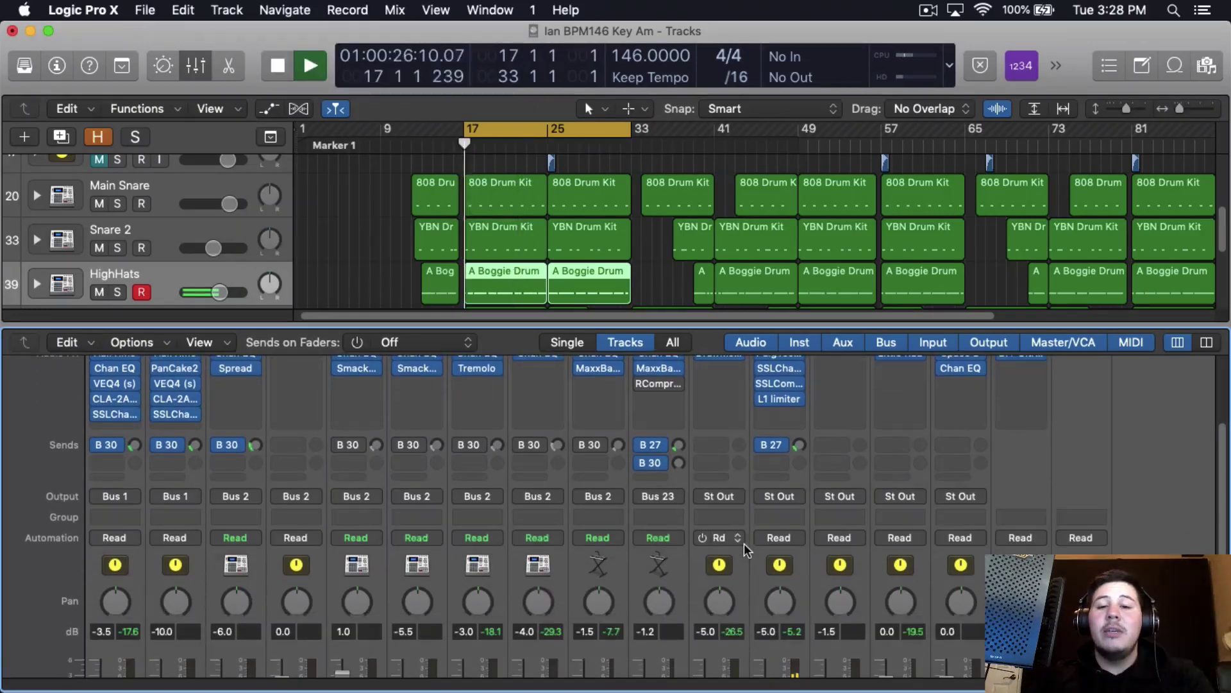
{"action": "key", "text": "space"}
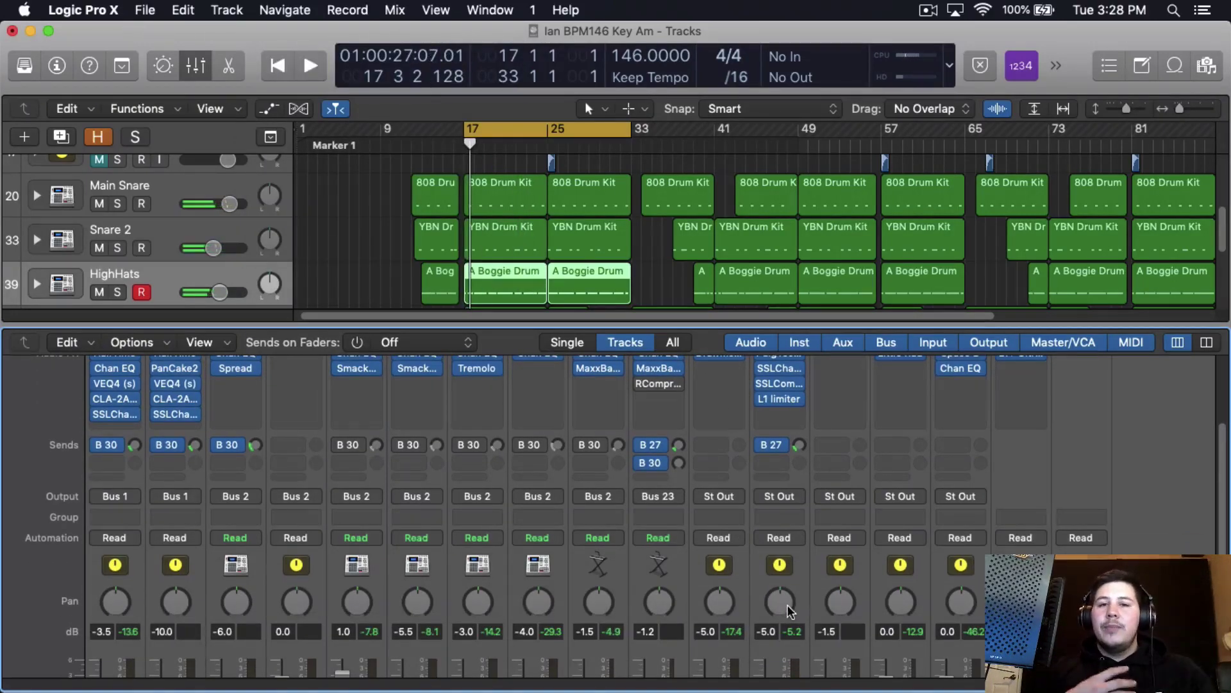
Balance the buses during playback, lowering the Drums bus fader to -6.0 dB and raising the Guitars bus fader to -3.0 dB
{"action": "scroll", "coordinate": [787, 605], "scroll_direction": "down", "scroll_amount": 6}
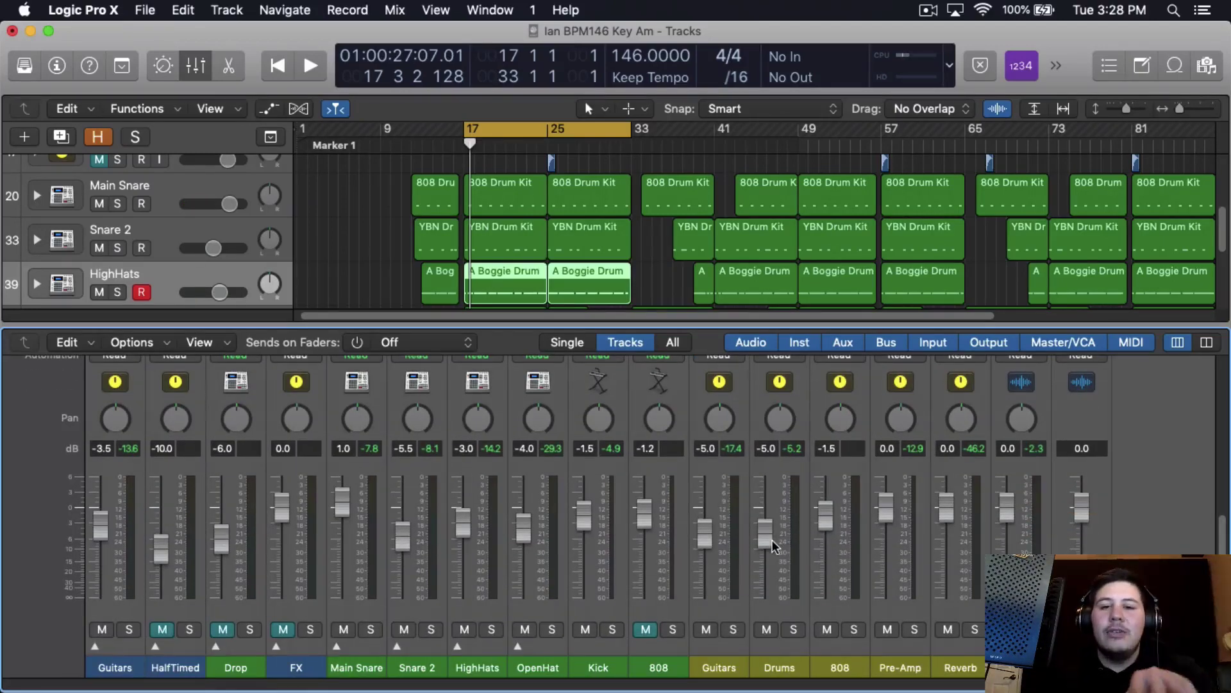
{"action": "left_click", "coordinate": [827, 630]}
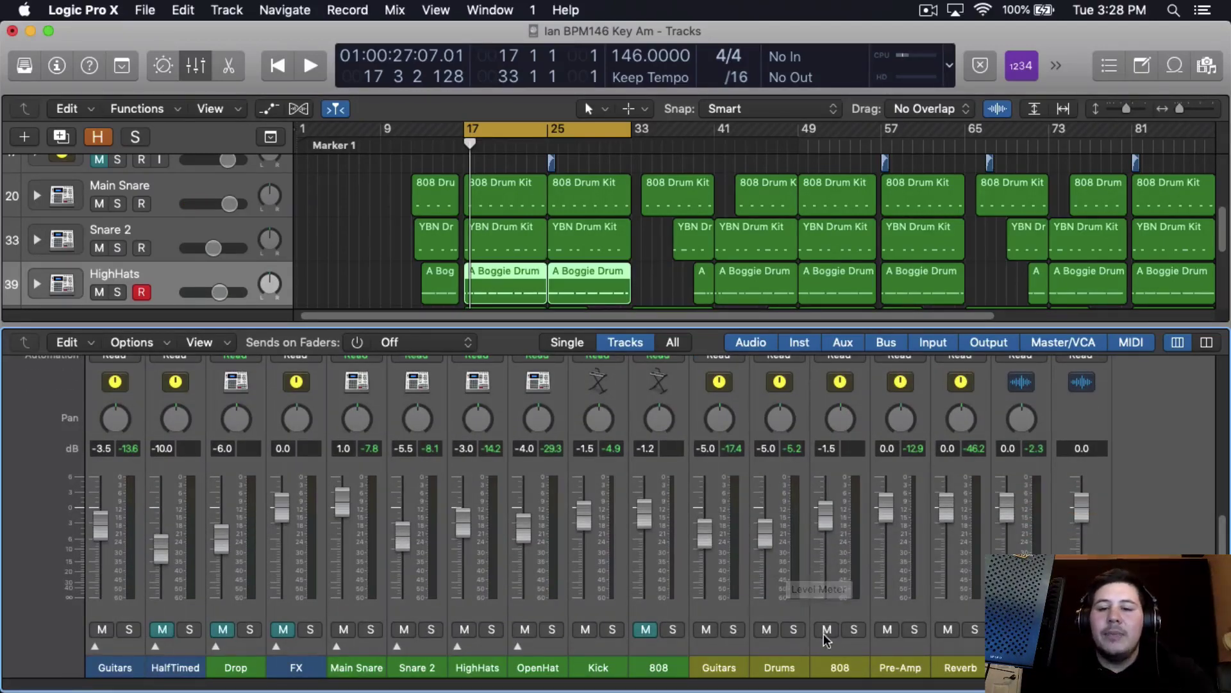
{"action": "key", "text": "space"}
{"action": "left_click", "coordinate": [826, 630]}
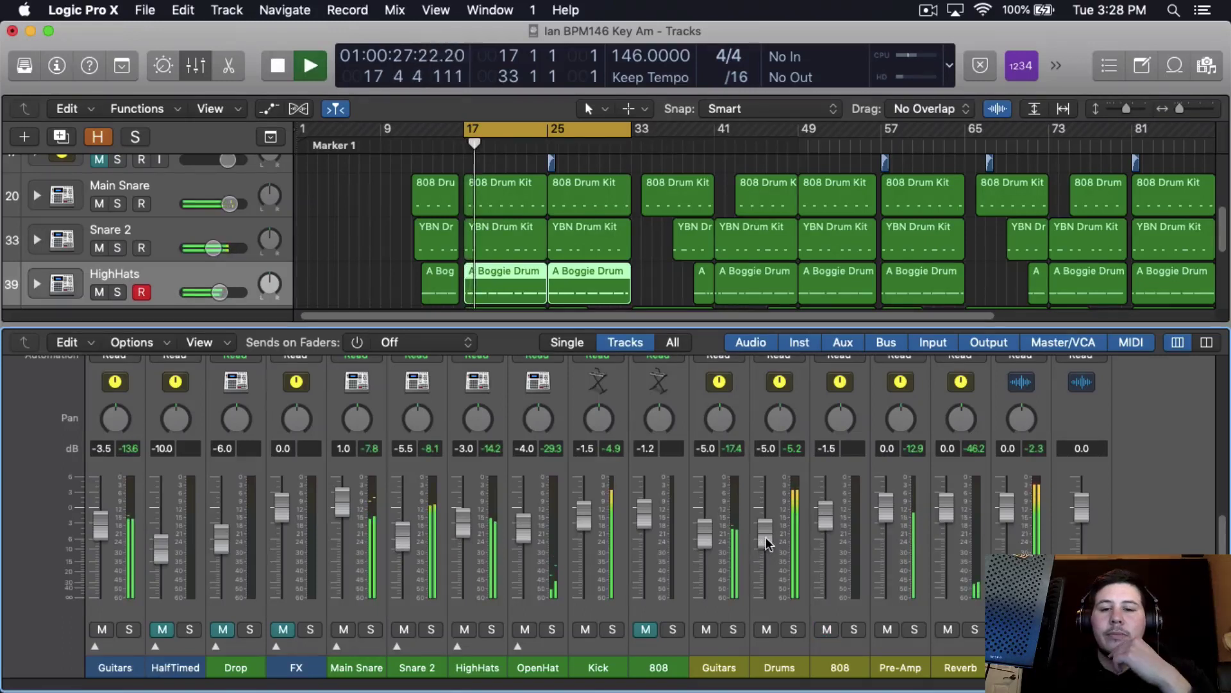
{"action": "left_click_drag", "start_coordinate": [765, 537], "coordinate": [767, 545]}
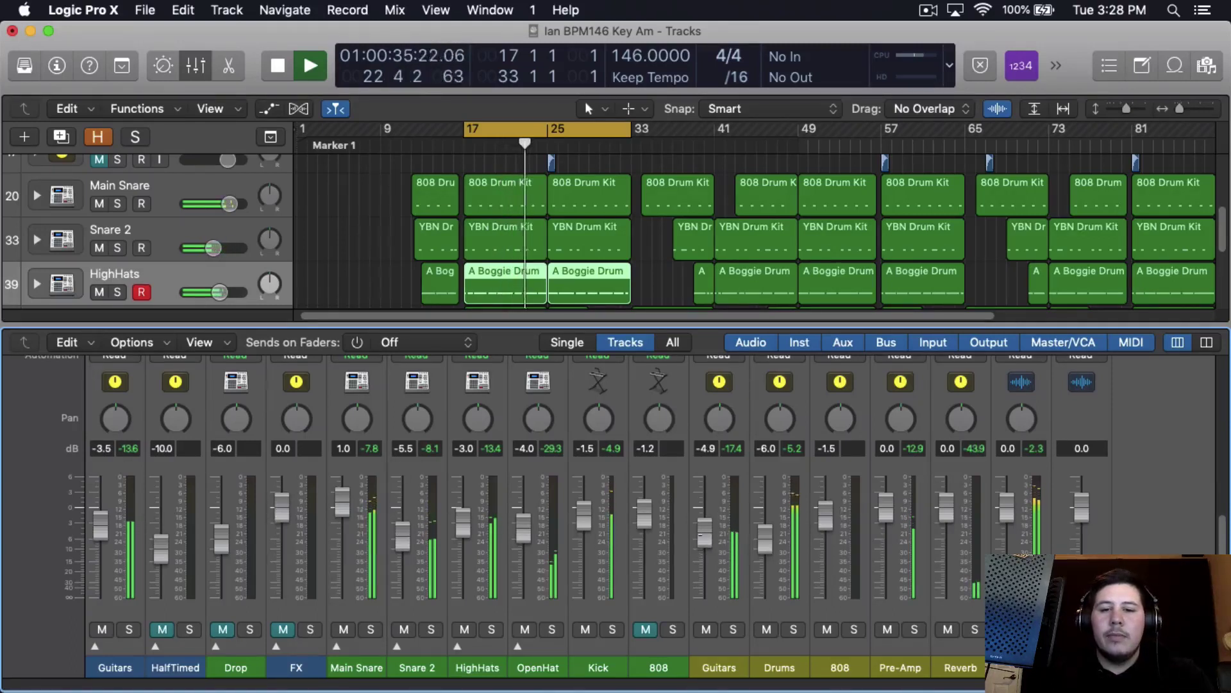
{"action": "left_click_drag", "start_coordinate": [705, 532], "coordinate": [705, 522]}
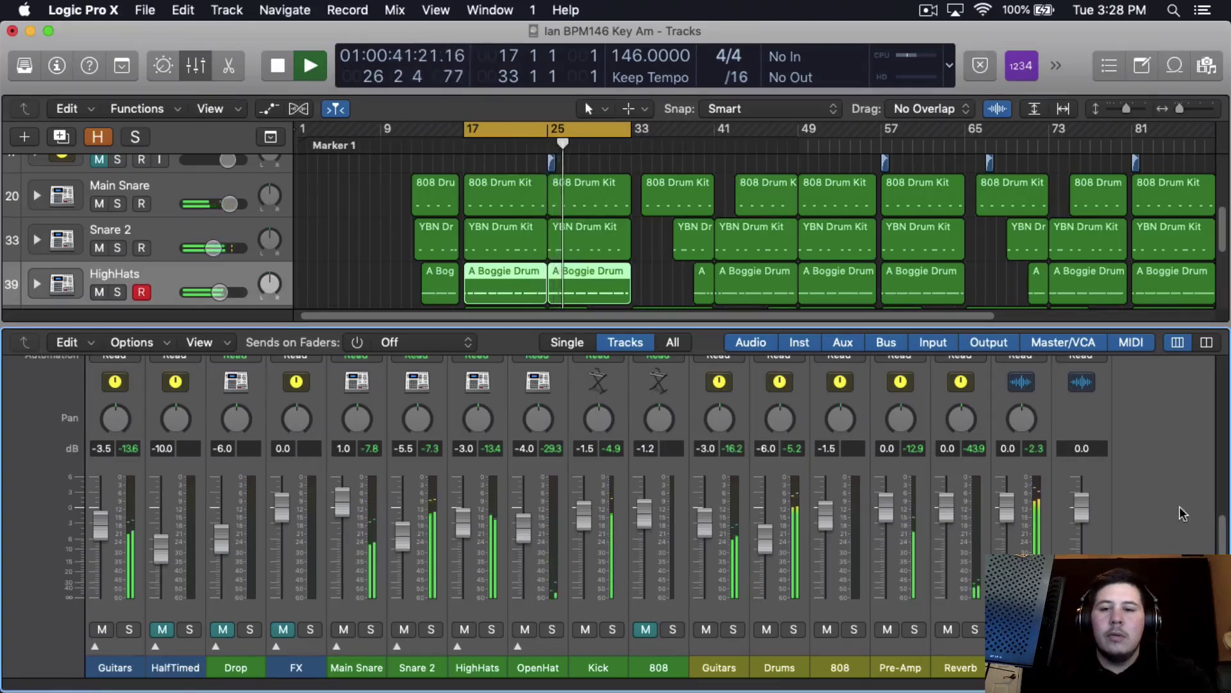
{"action": "key", "text": "space"}
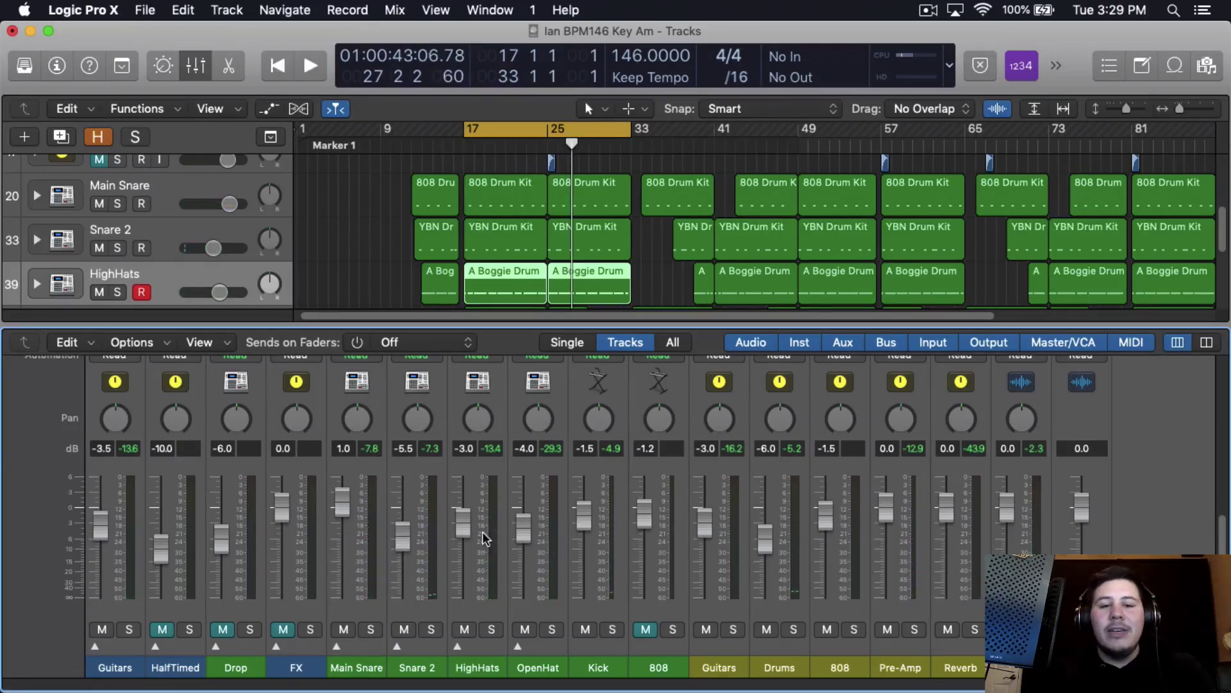
Lower the HighHats fader to -7.0 dB and raise the OpenHat fader to about -3.4 dB while auditioning the beat, and stop playback
{"action": "left_click_drag", "start_coordinate": [460, 537], "coordinate": [460, 543]}
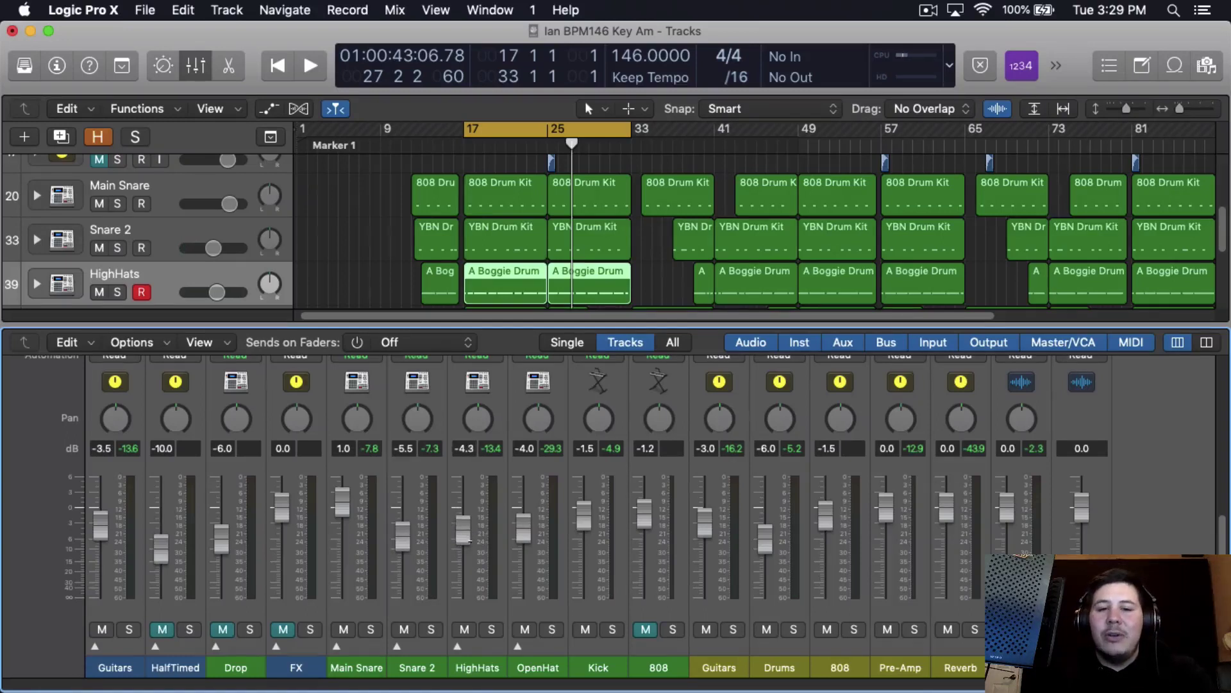
{"action": "key", "text": "space"}
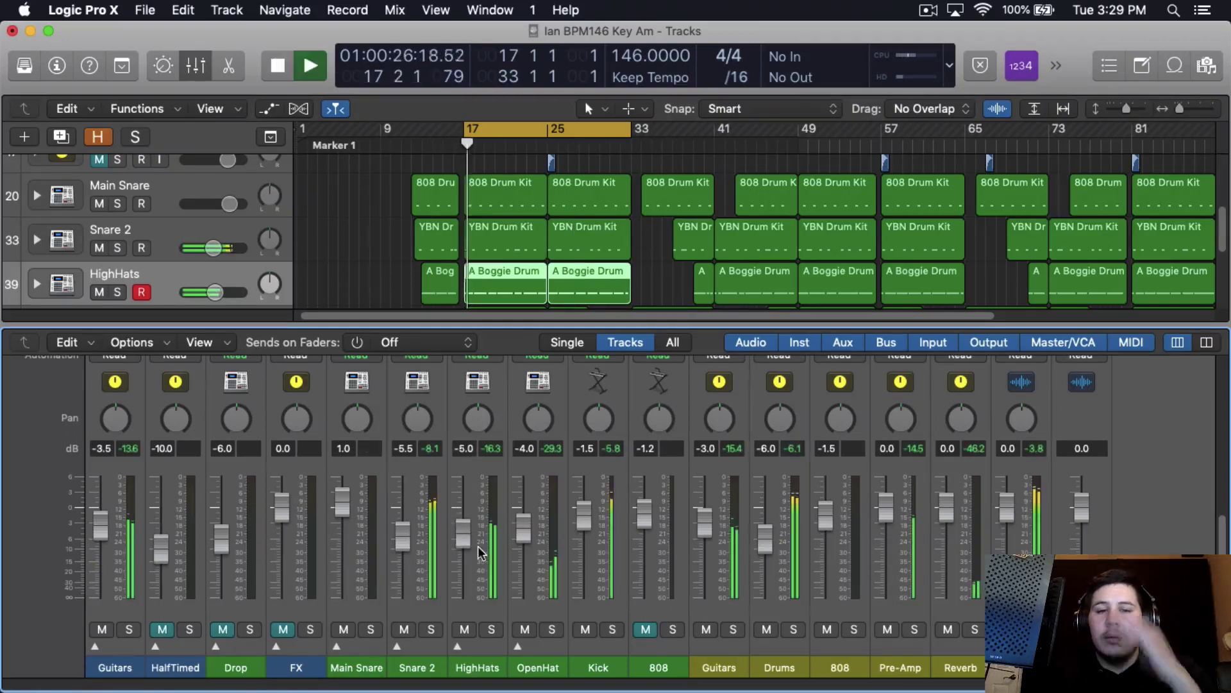
{"action": "left_click", "coordinate": [472, 540]}
{"action": "left_click_drag", "start_coordinate": [471, 544], "coordinate": [522, 528]}
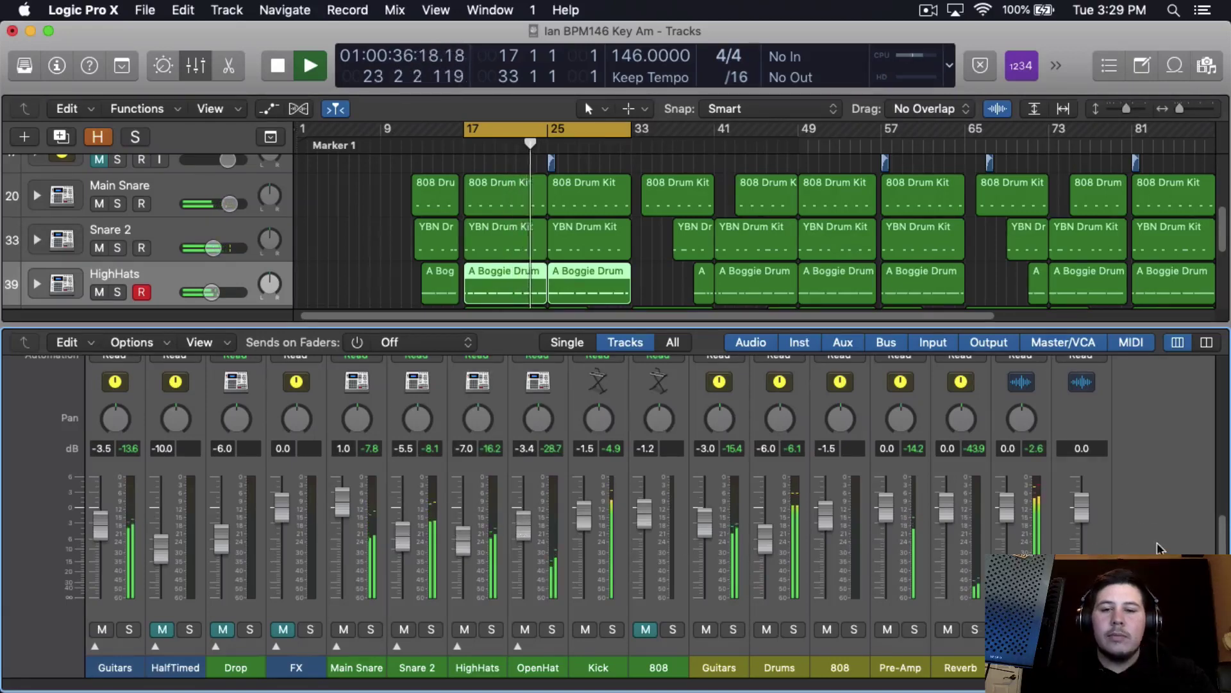
{"action": "key", "text": "space"}
{"action": "scroll", "coordinate": [1192, 553], "scroll_direction": "up", "scroll_amount": 1}
{"action": "scroll", "coordinate": [1192, 553], "scroll_direction": "up", "scroll_amount": 5}
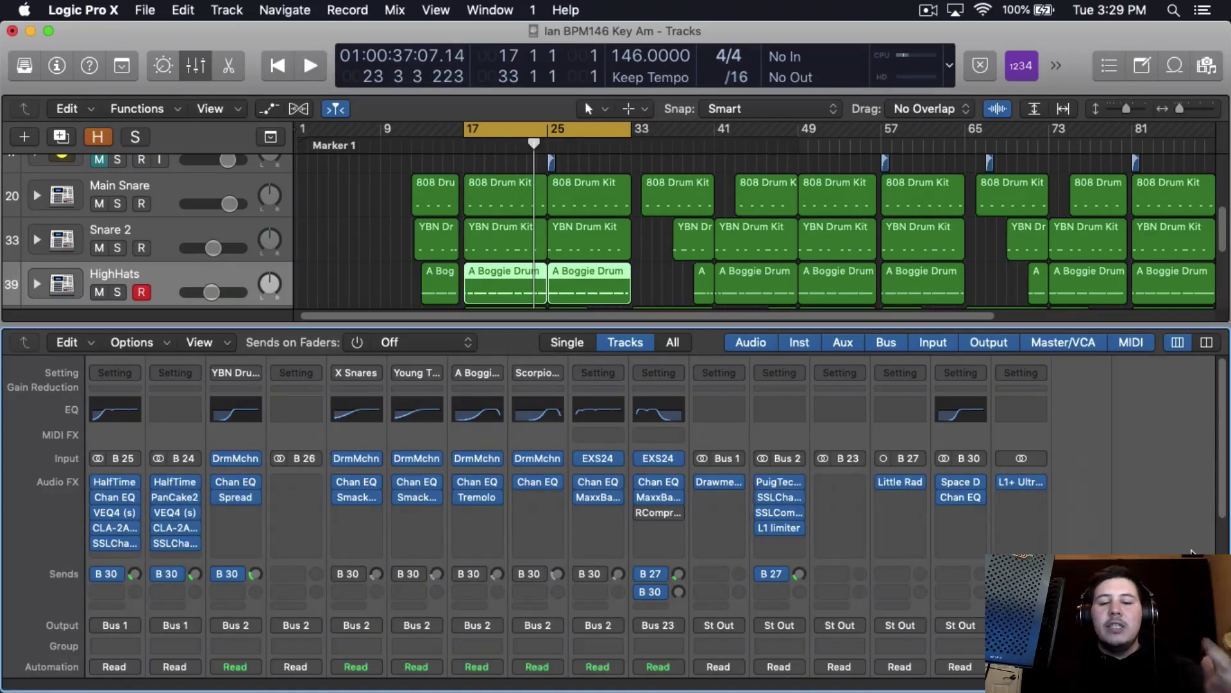